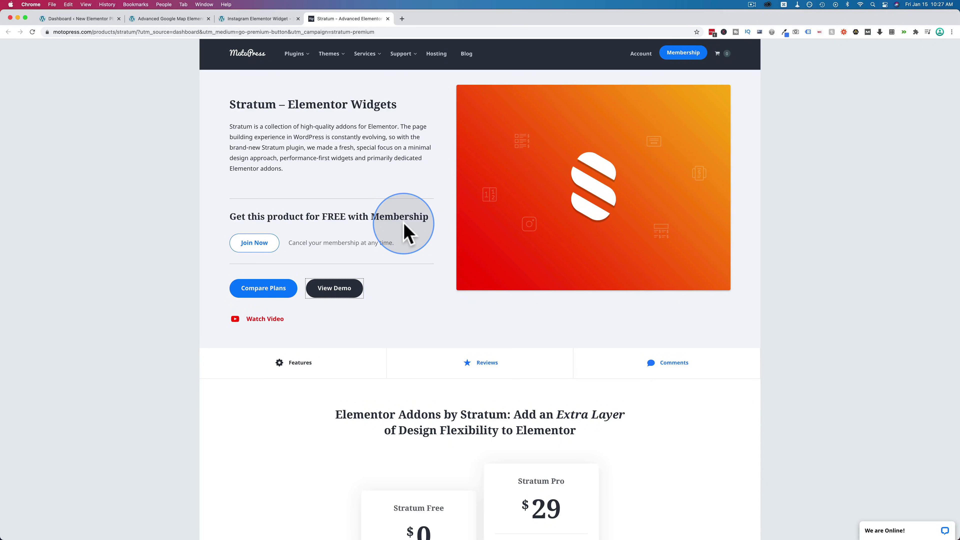
Step: Search plugins for 'stratum' to confirm Stratum – Elementor Widgets is active, then view Stratum 1.3.5's page
scroll(407, 232, "down", 3)
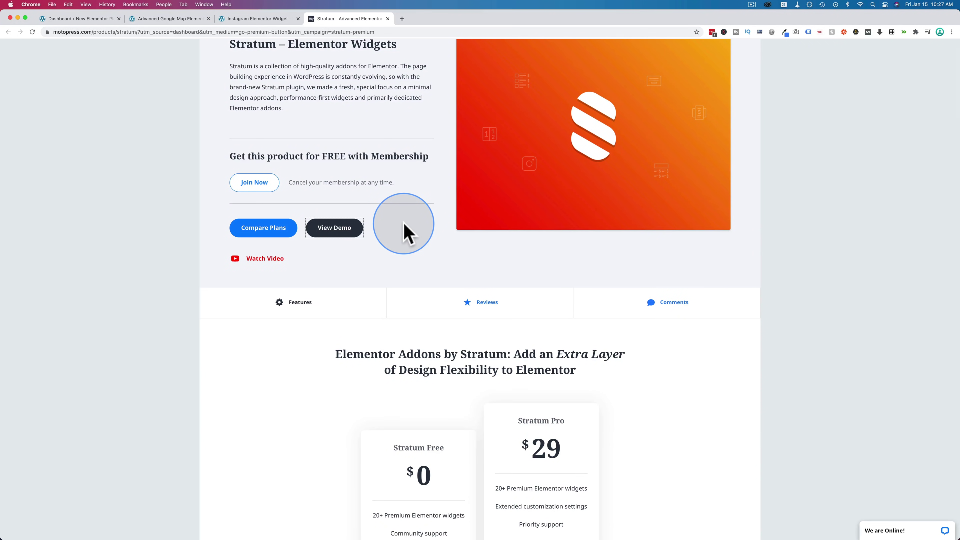
scroll(406, 232, "up", 3)
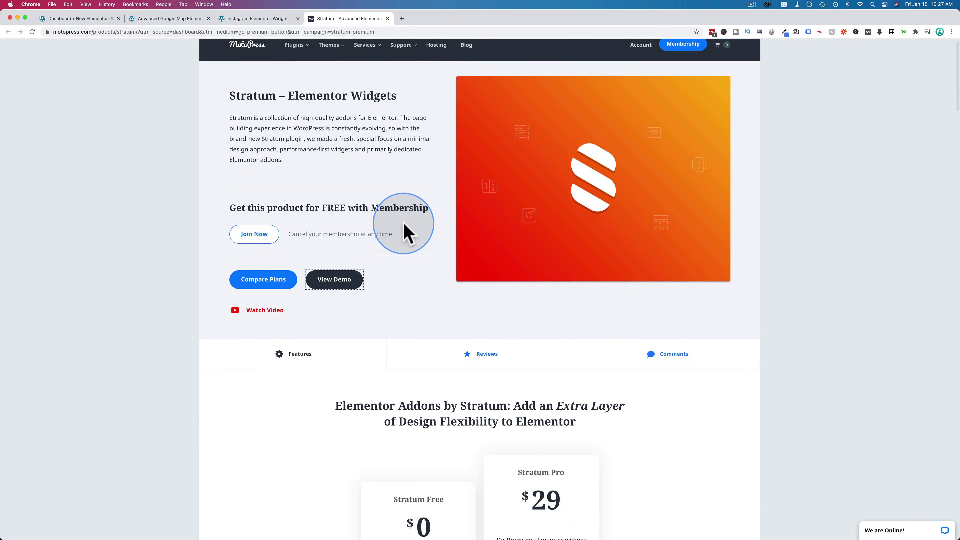
scroll(404, 231, "down", 7)
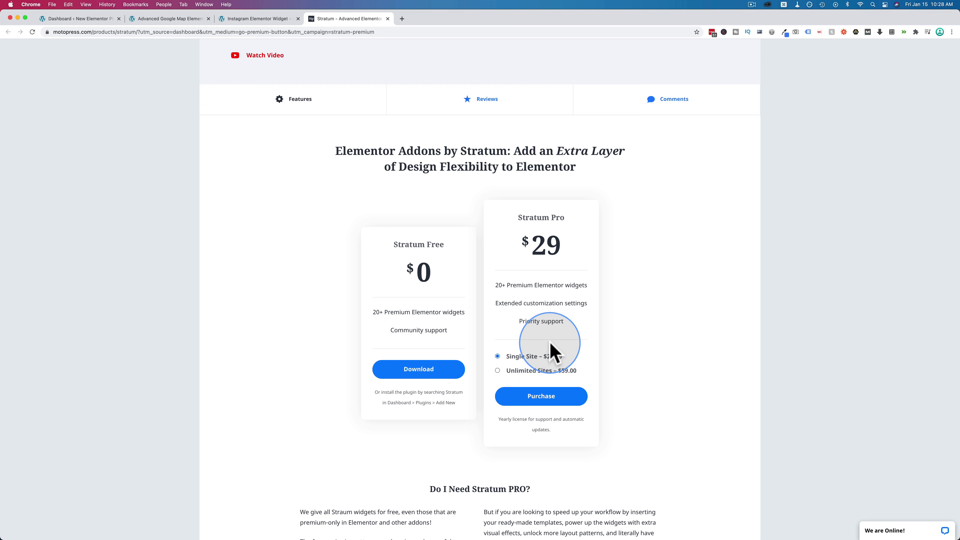
scroll(550, 352, "up", 7)
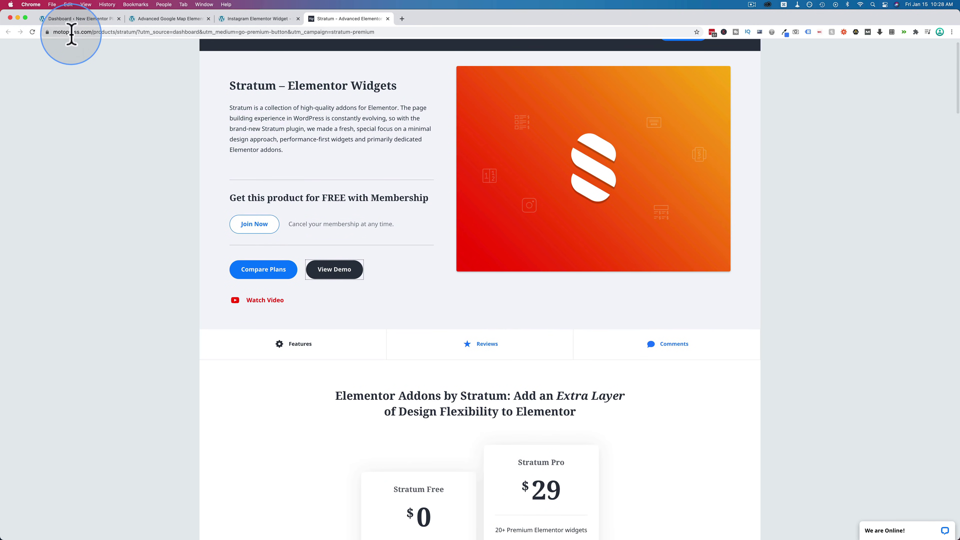
left_click(71, 19)
mouse_move(38, 313)
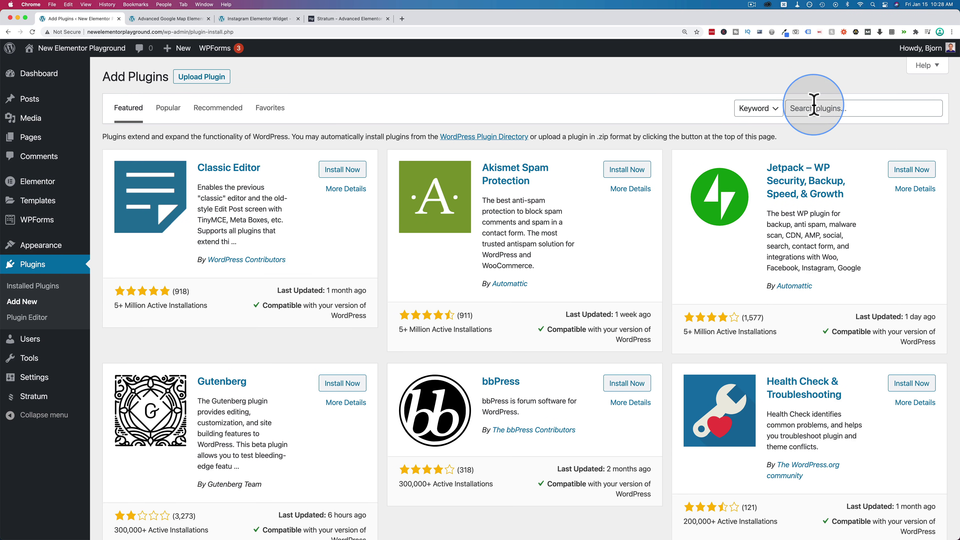
left_click(814, 108)
type("str")
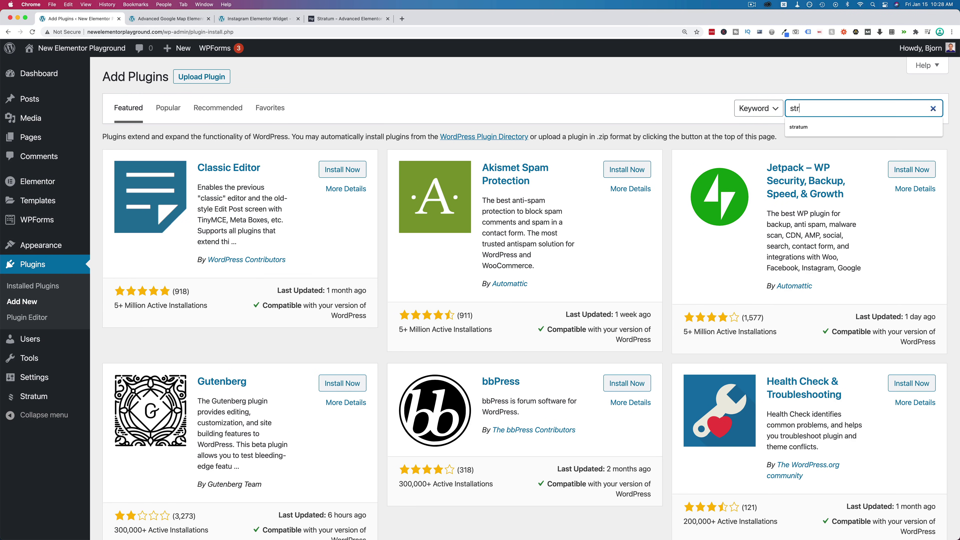
type("atum")
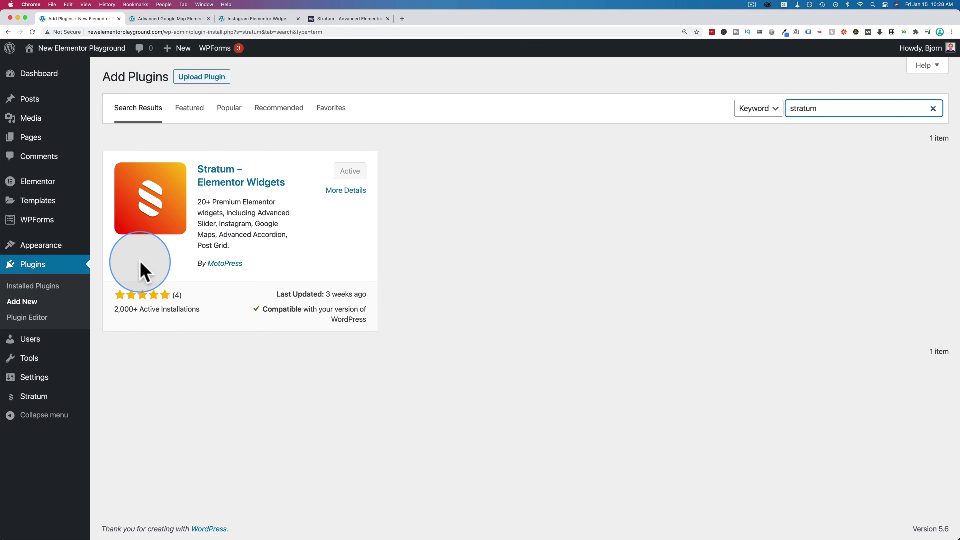
mouse_move(24, 402)
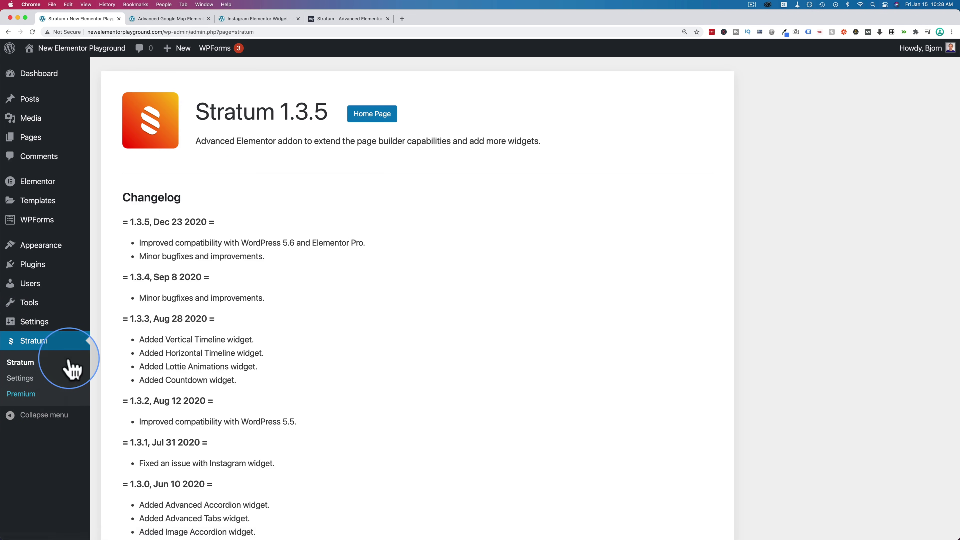
Step: Review Stratum's Elements toggles and Style colours, ending on the API tab with Instagram and Maps fields
scroll(221, 172, "down", 3)
scroll(221, 172, "down", 10)
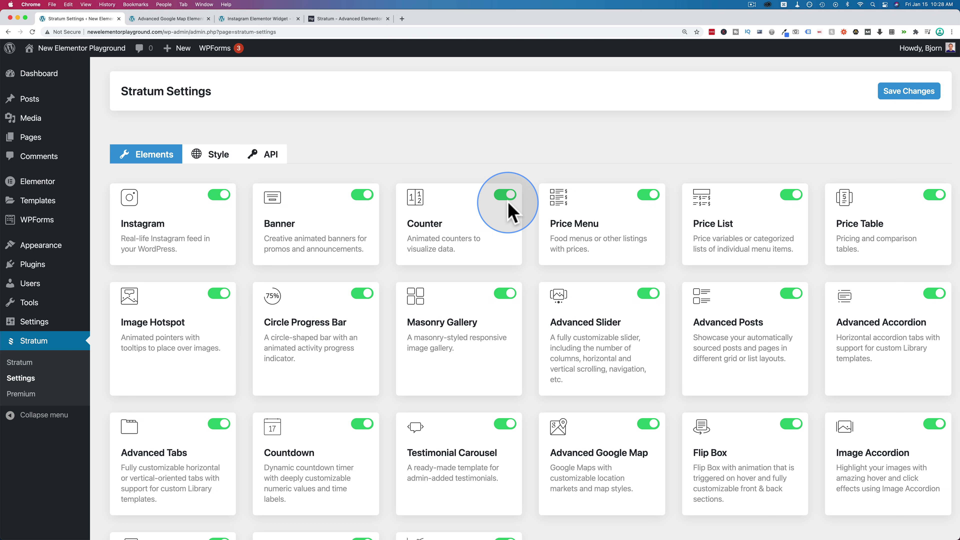
scroll(246, 294, "down", 5)
scroll(235, 363, "up", 4)
scroll(225, 353, "up", 1)
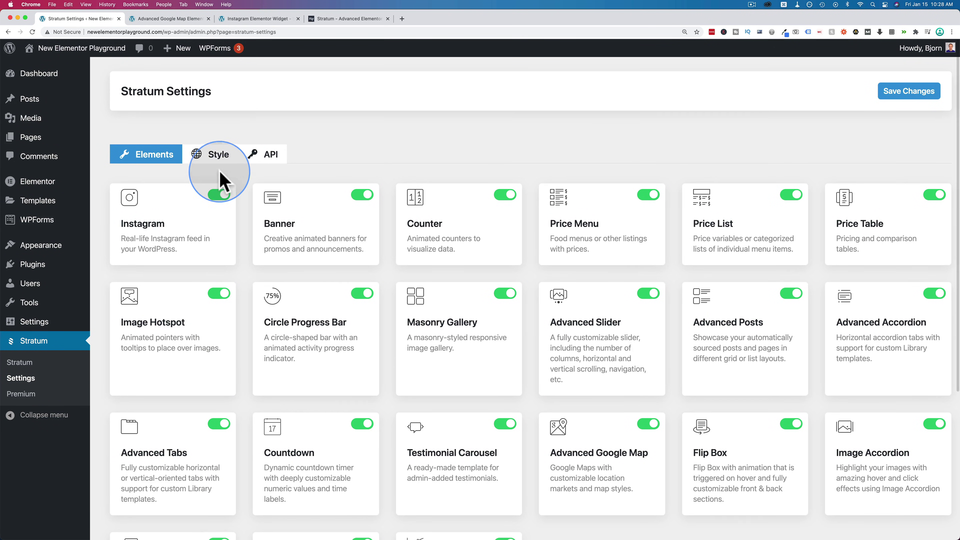
left_click(214, 155)
scroll(268, 218, "down", 1)
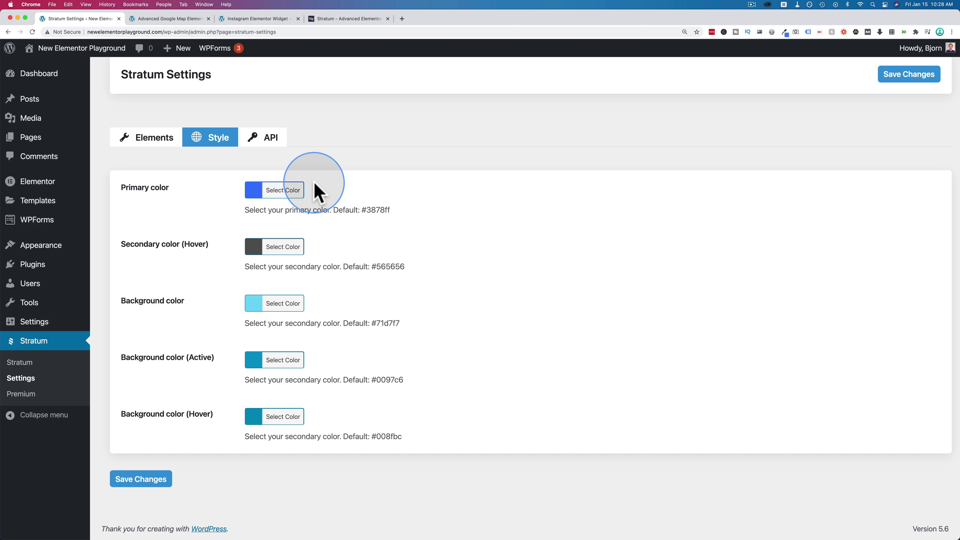
left_click(269, 141)
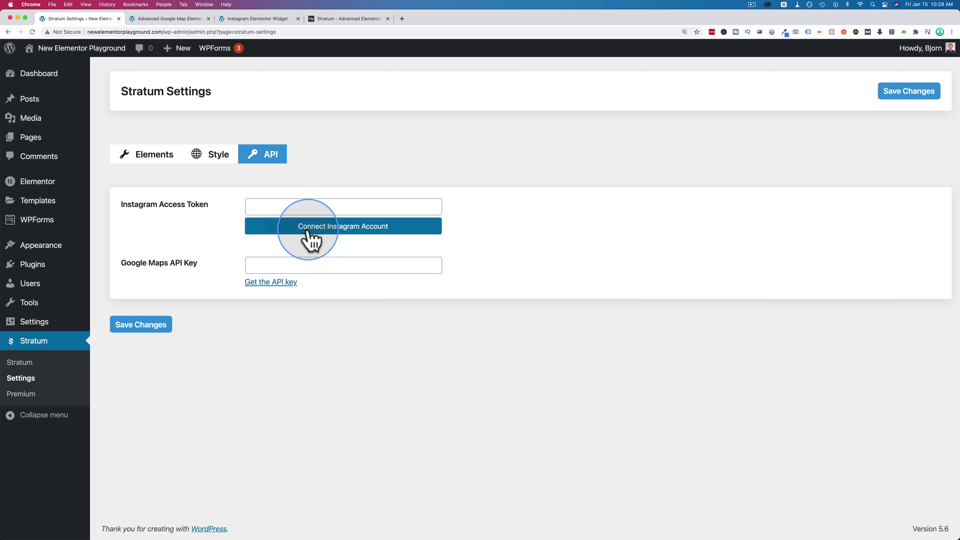
Step: Browse the Advanced Google Map and Instagram widget demos, then return to Stratum's API settings
left_click(171, 18)
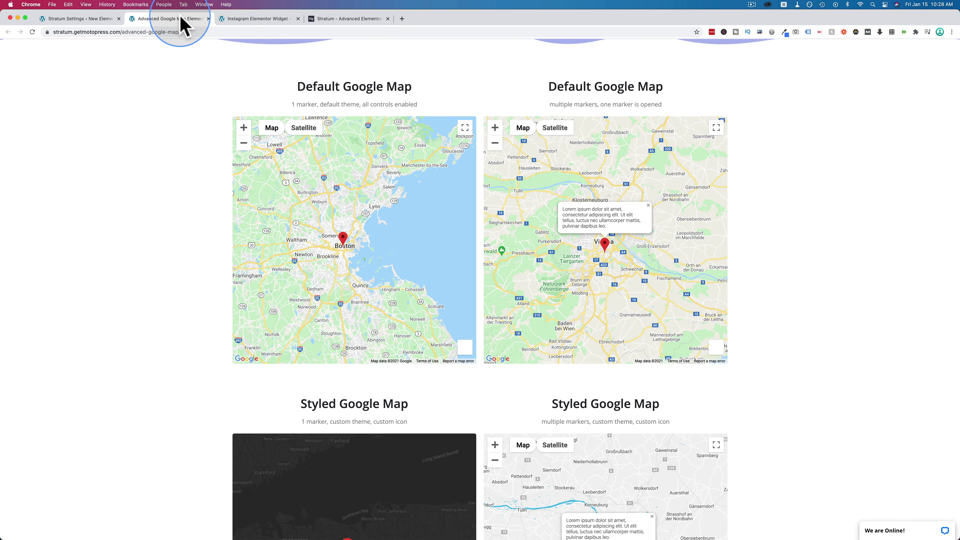
scroll(283, 182, "up", 7)
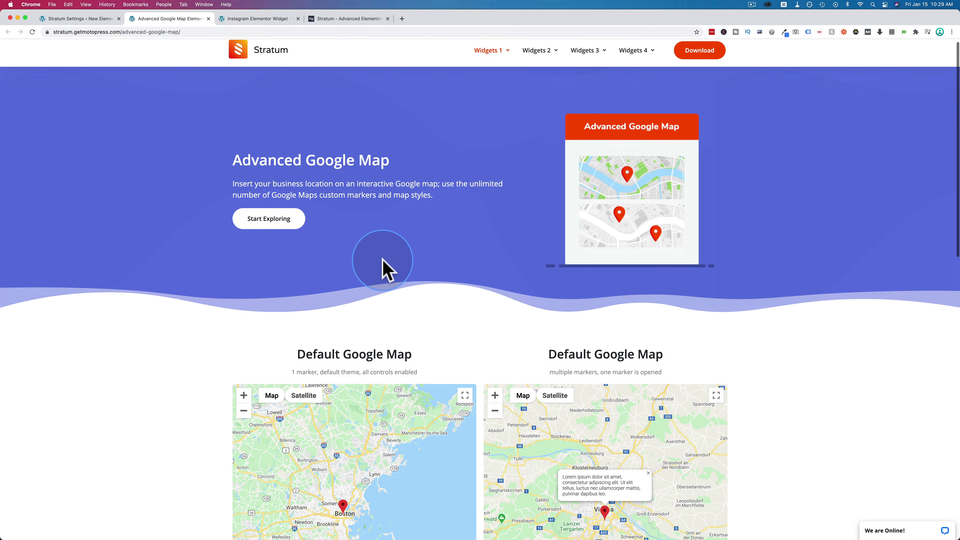
left_click(261, 18)
scroll(286, 117, "up", 3)
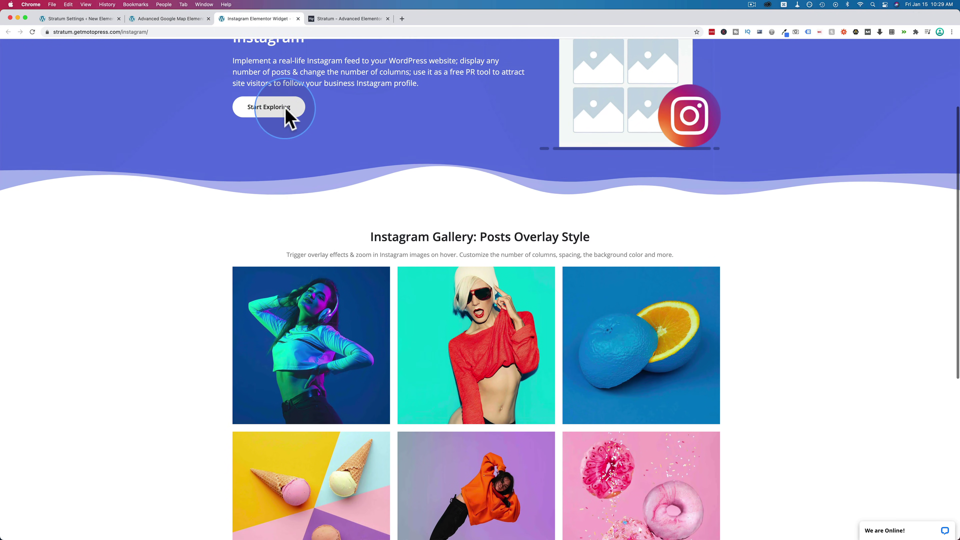
left_click(84, 20)
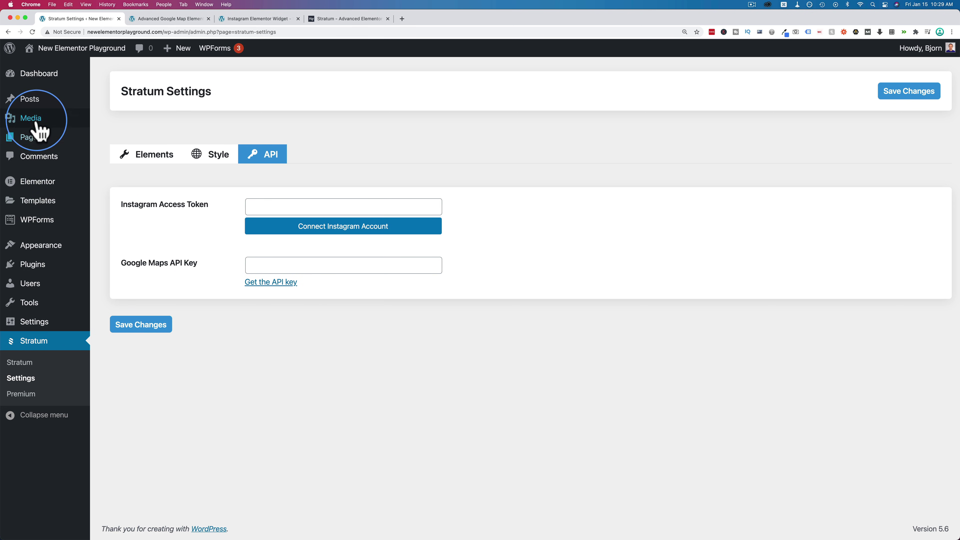
Step: Open the Home page from the Pages list in the Elementor editor
mouse_move(33, 111)
left_click(28, 138)
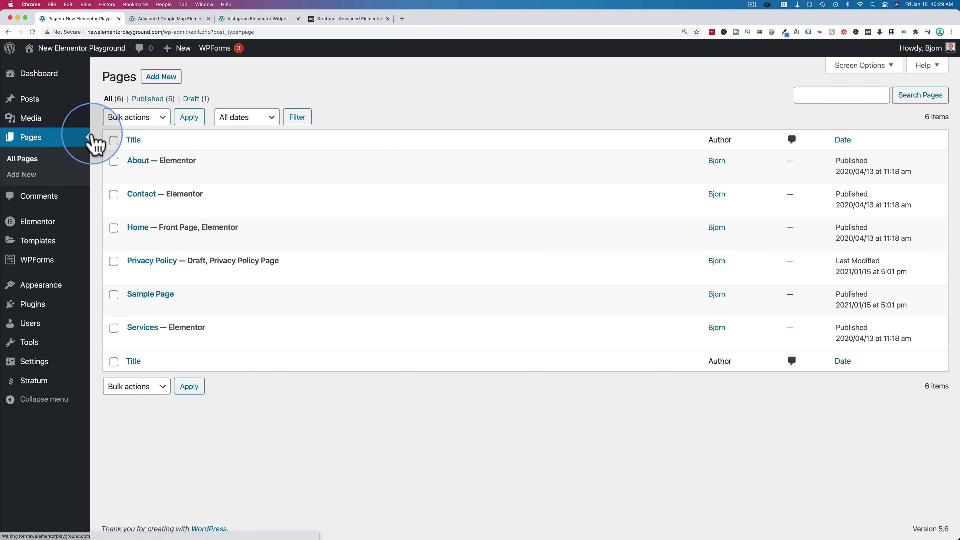
mouse_move(278, 257)
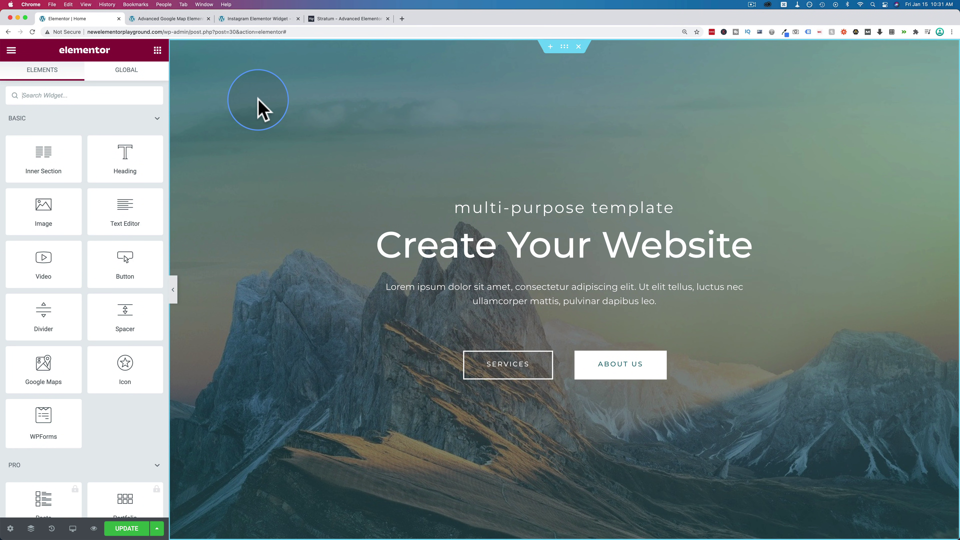
Step: Collapse the Basic, Pro and General widget groups to reveal the Stratum widgets, scrolling down the page
left_click(144, 122)
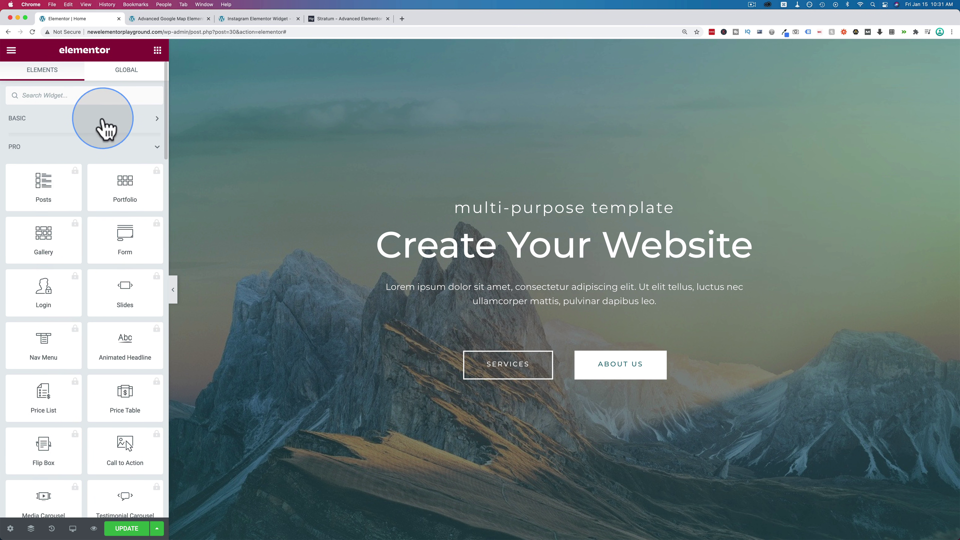
left_click(90, 148)
left_click(128, 175)
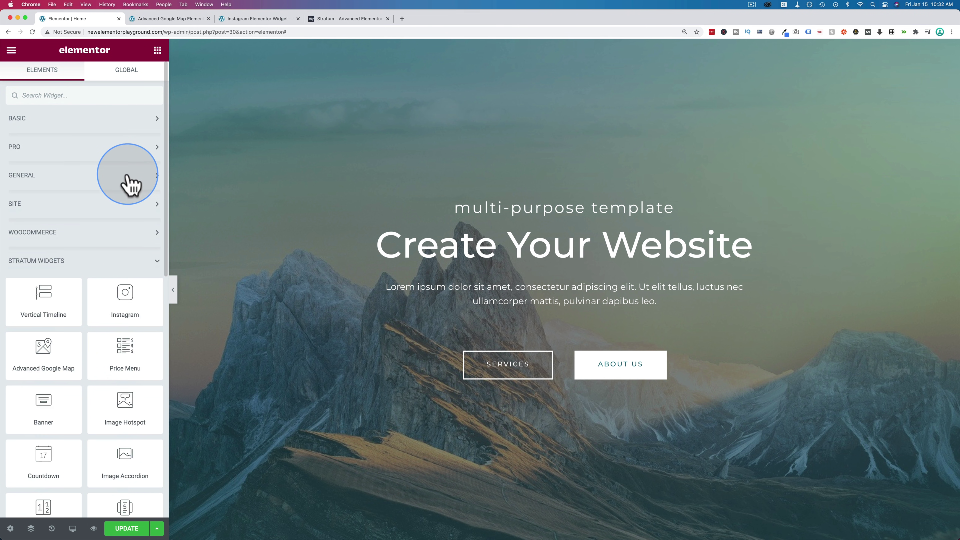
scroll(142, 232, "down", 3)
left_click(36, 154)
scroll(43, 184, "down", 2)
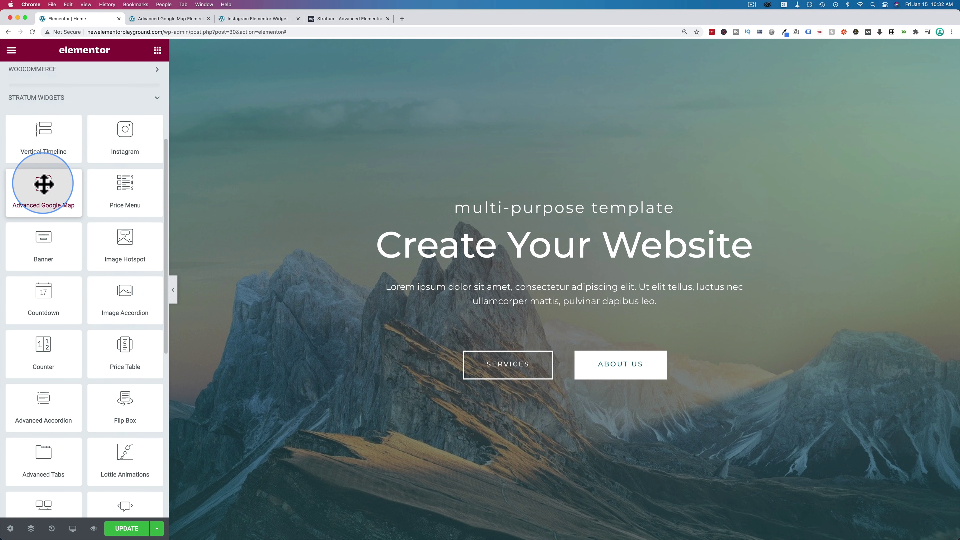
scroll(43, 184, "down", 1)
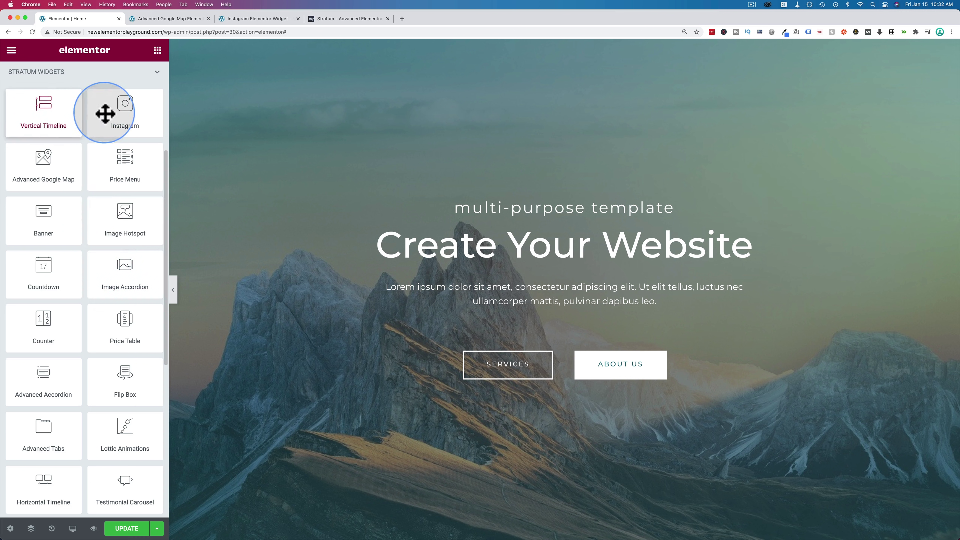
scroll(66, 262, "down", 10)
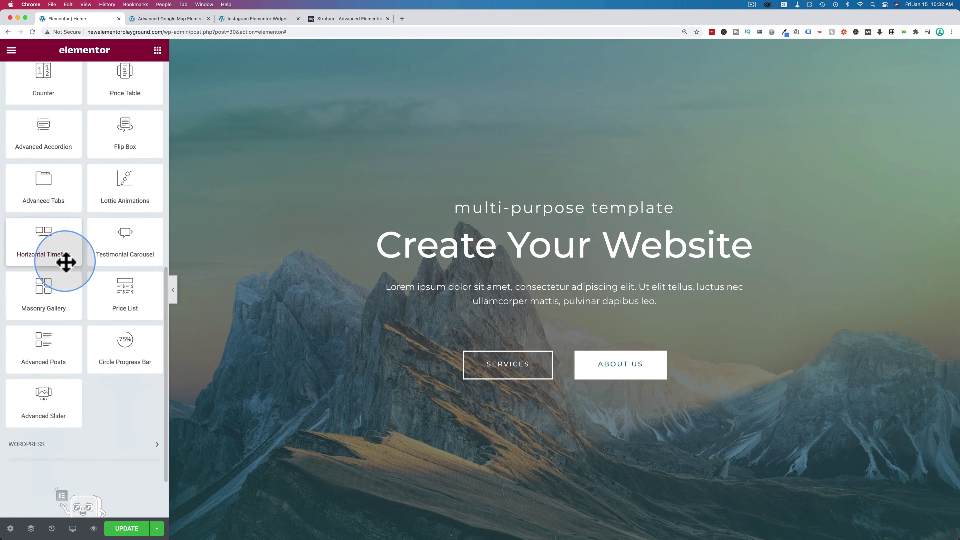
scroll(66, 262, "down", 2)
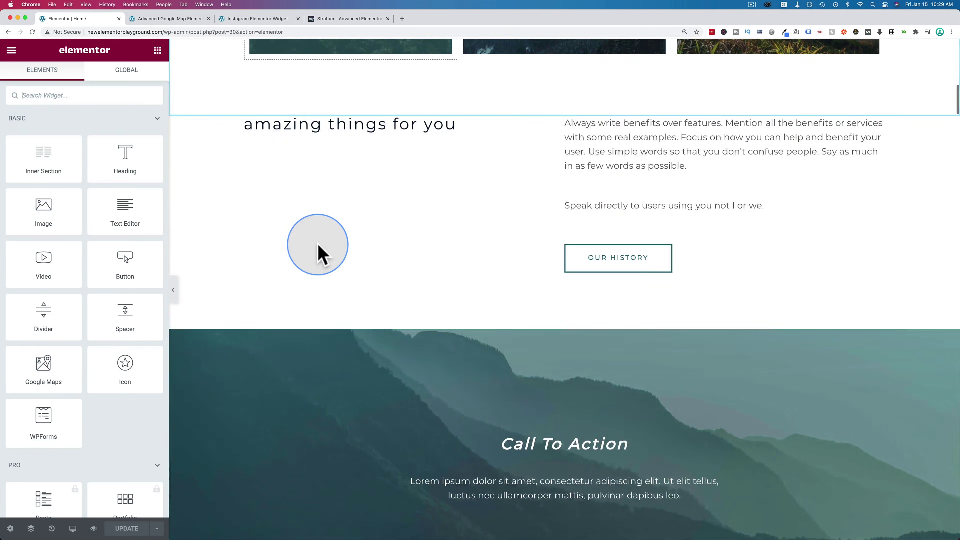
scroll(319, 253, "down", 7)
scroll(319, 252, "down", 12)
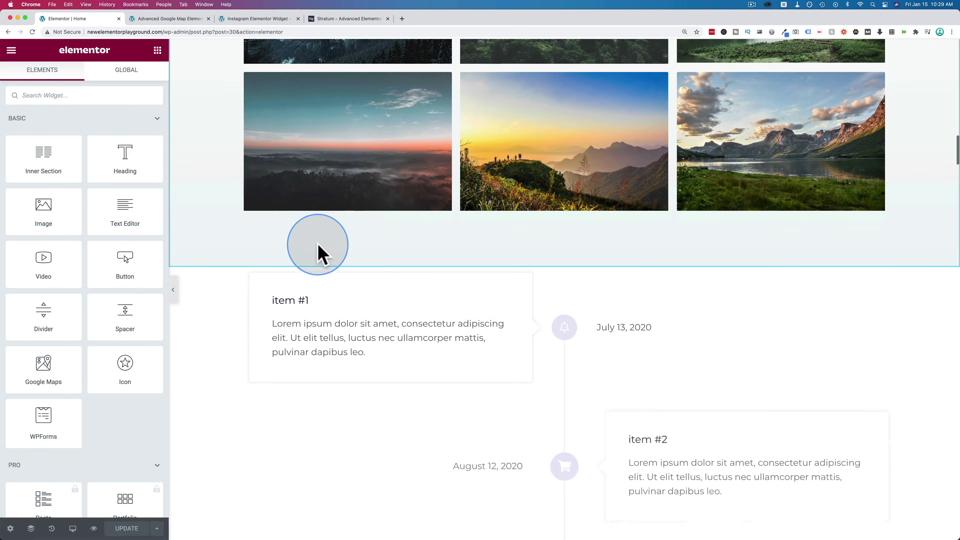
scroll(319, 253, "down", 1)
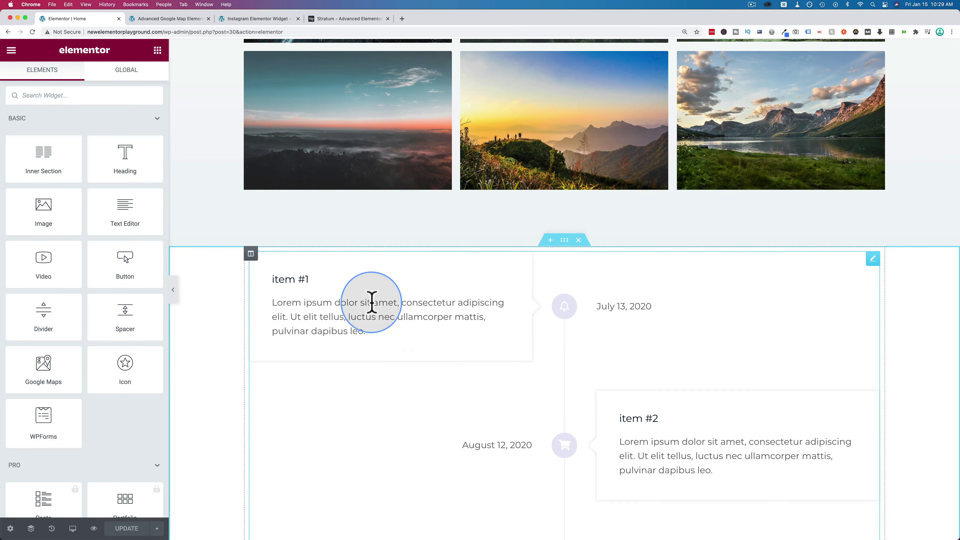
scroll(372, 303, "down", 6)
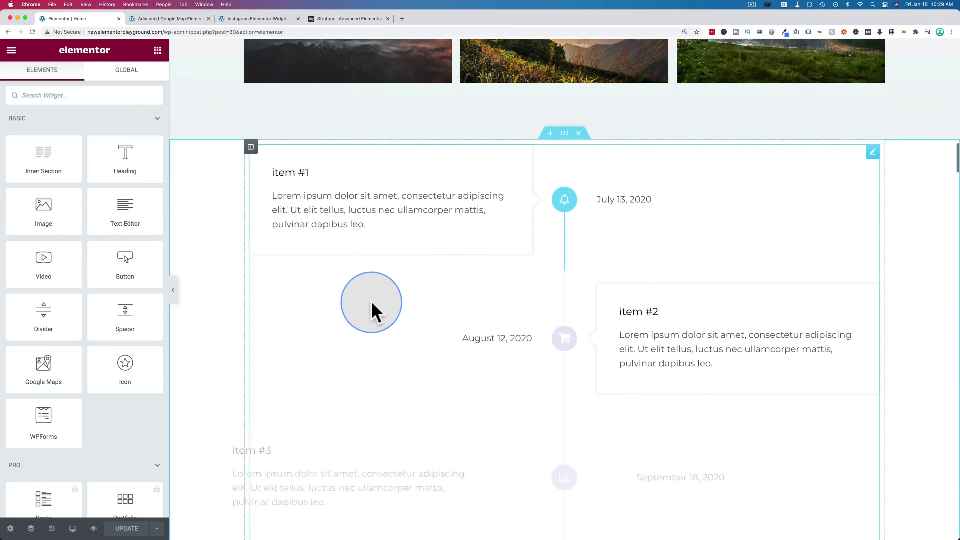
scroll(372, 302, "down", 2)
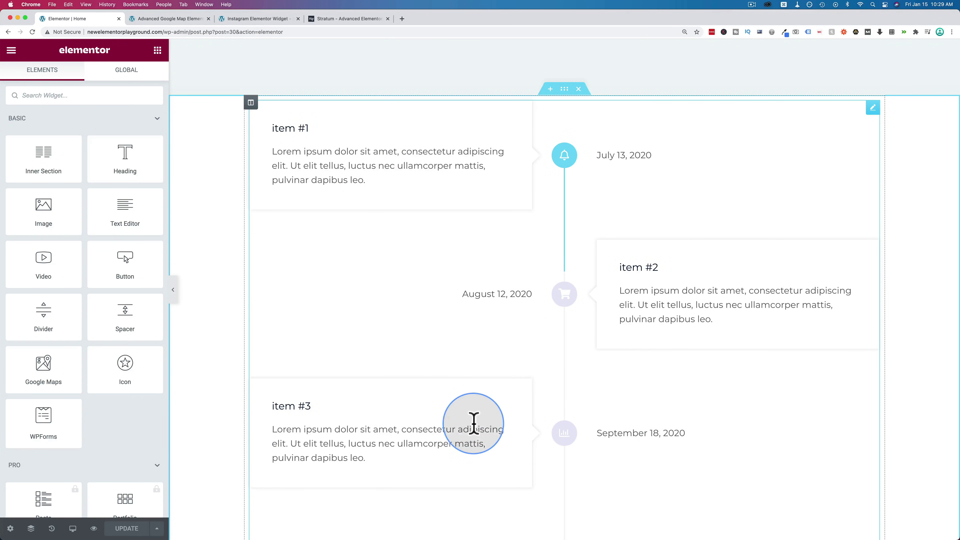
scroll(473, 422, "down", 2)
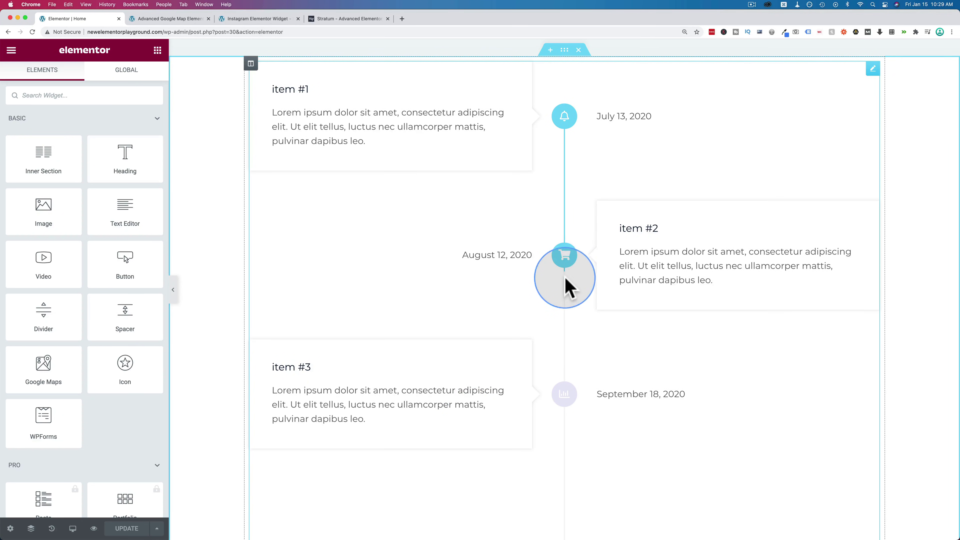
scroll(519, 326, "down", 6)
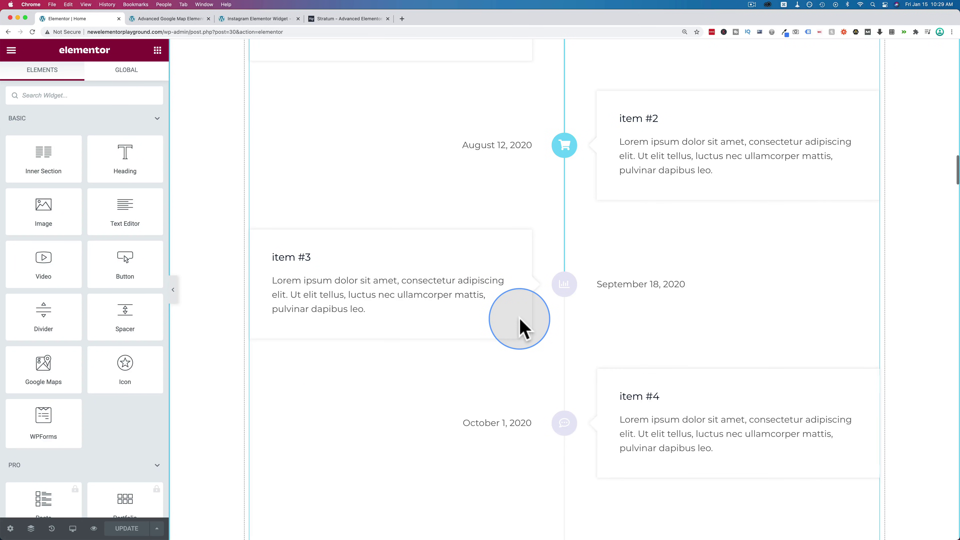
scroll(521, 320, "down", 1)
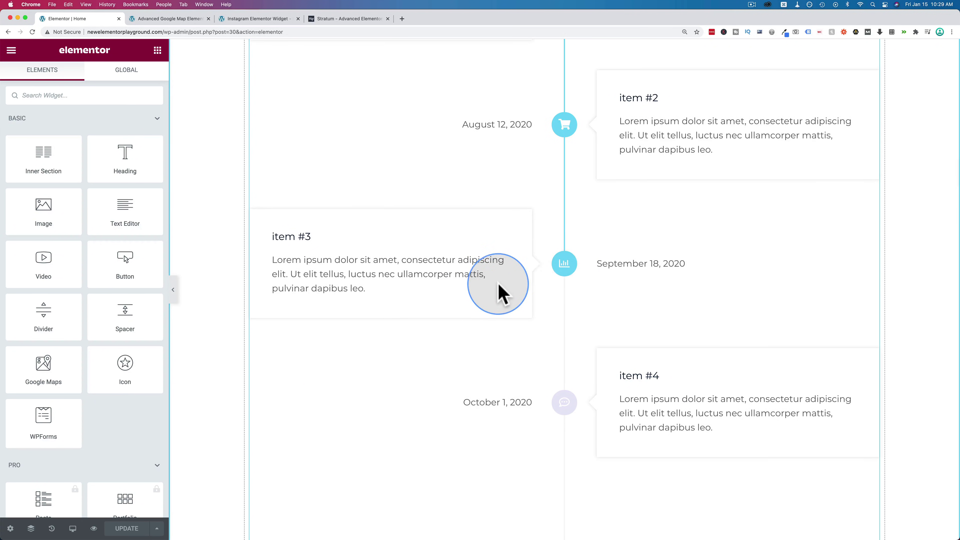
scroll(499, 293, "down", 8)
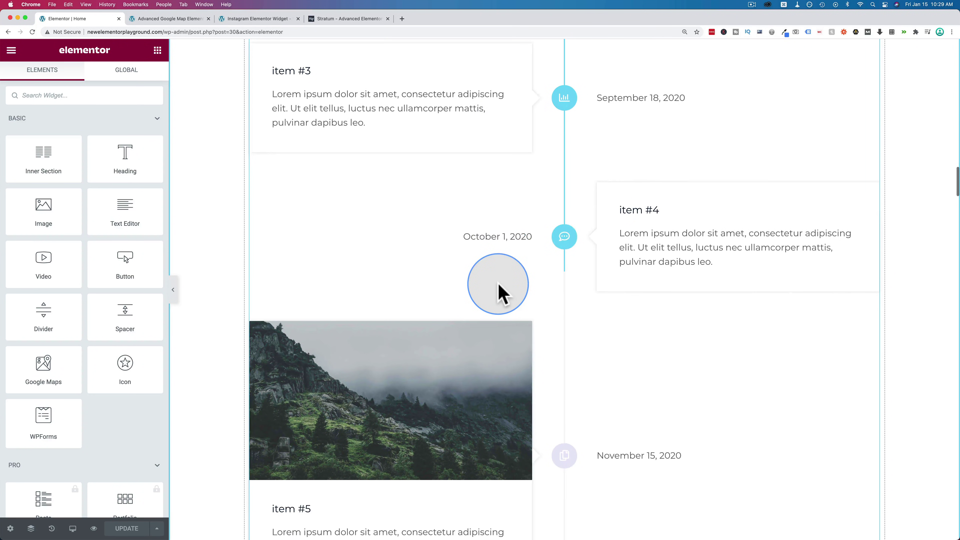
scroll(499, 293, "down", 9)
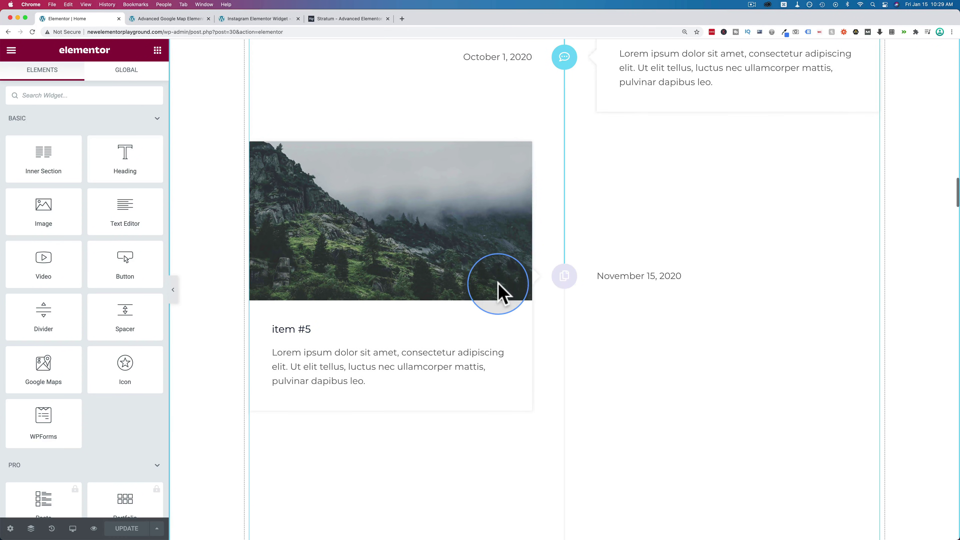
scroll(499, 293, "down", 8)
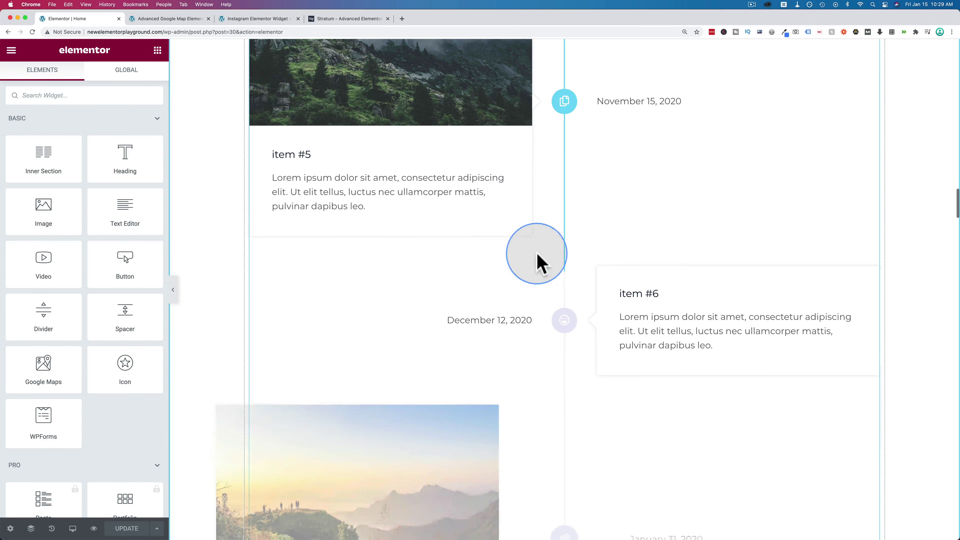
scroll(470, 293, "down", 5)
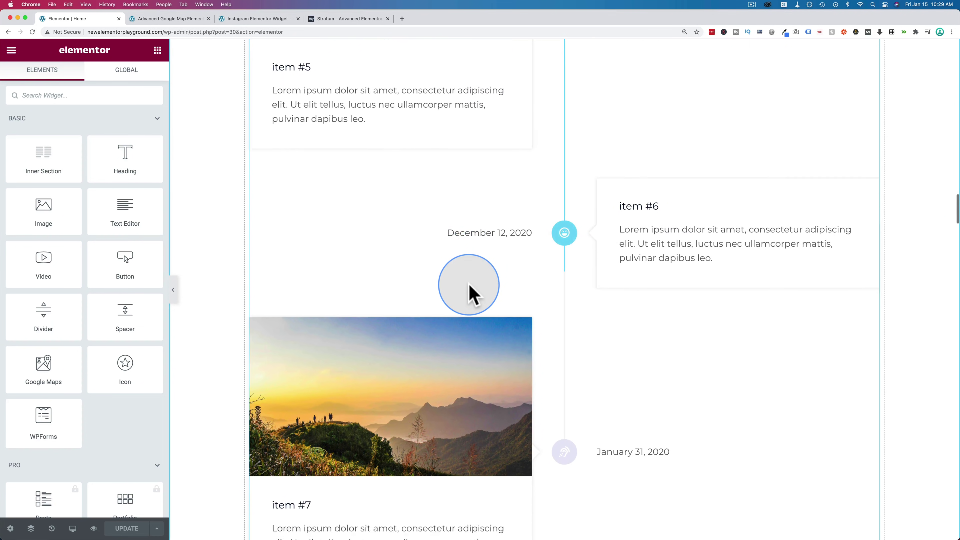
scroll(471, 293, "down", 4)
scroll(470, 291, "up", 20)
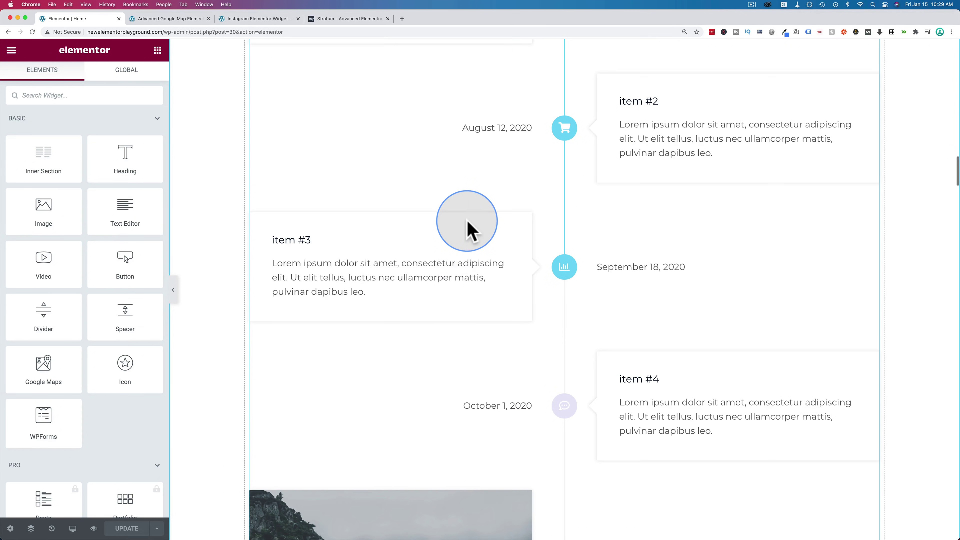
Step: Select the Vertical Timeline widget and expand Item #1, then Item #3, to view their fields
left_click(467, 223)
left_click(68, 158)
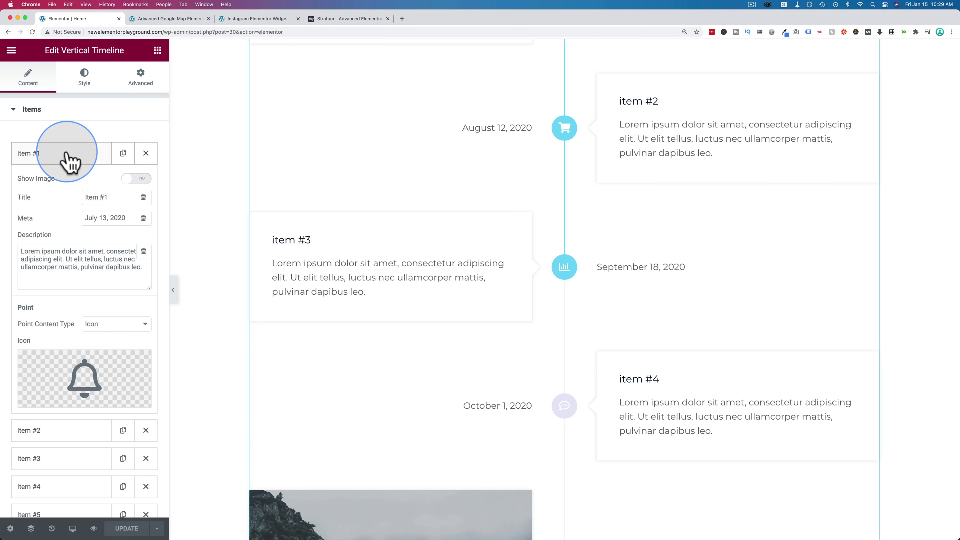
left_click(81, 163)
left_click(81, 212)
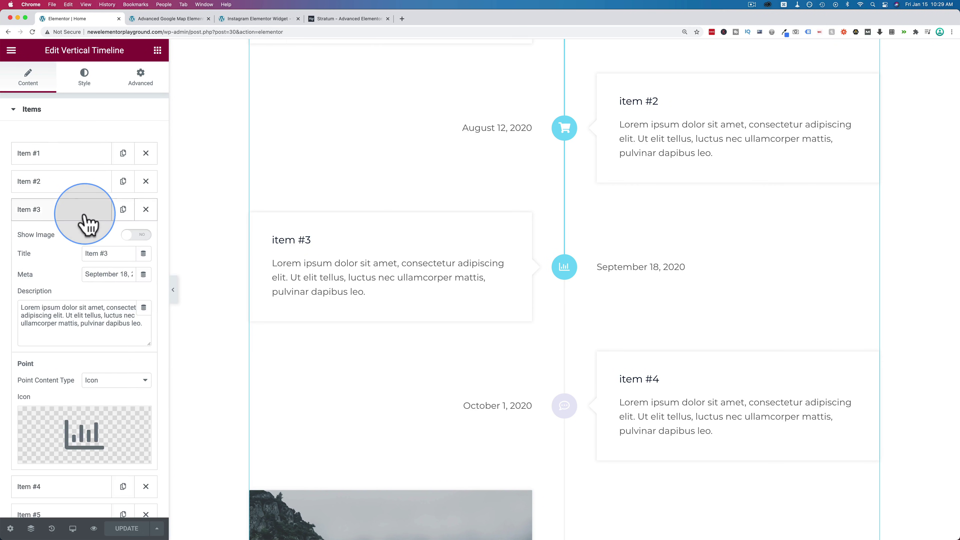
scroll(83, 242, "down", 1)
scroll(81, 250, "down", 3)
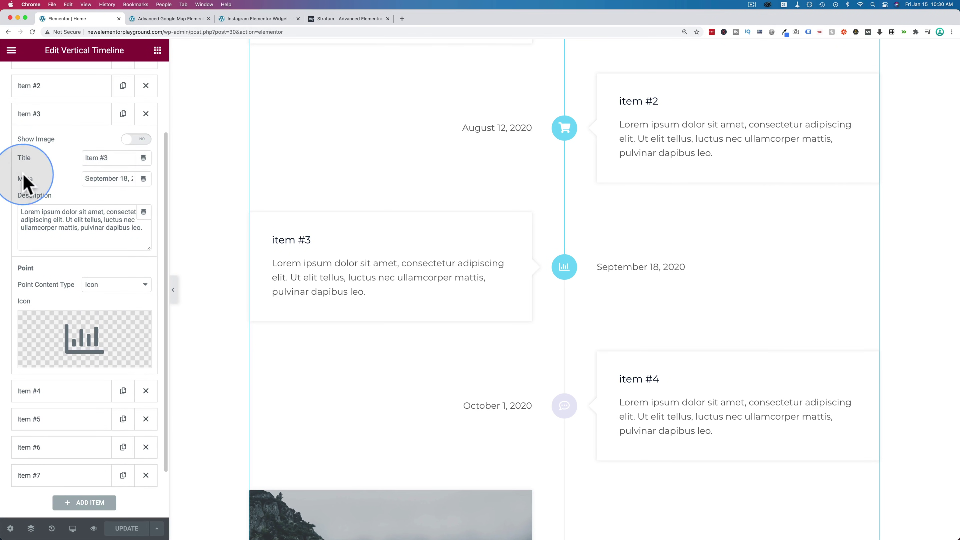
left_click_drag(85, 179, 163, 187)
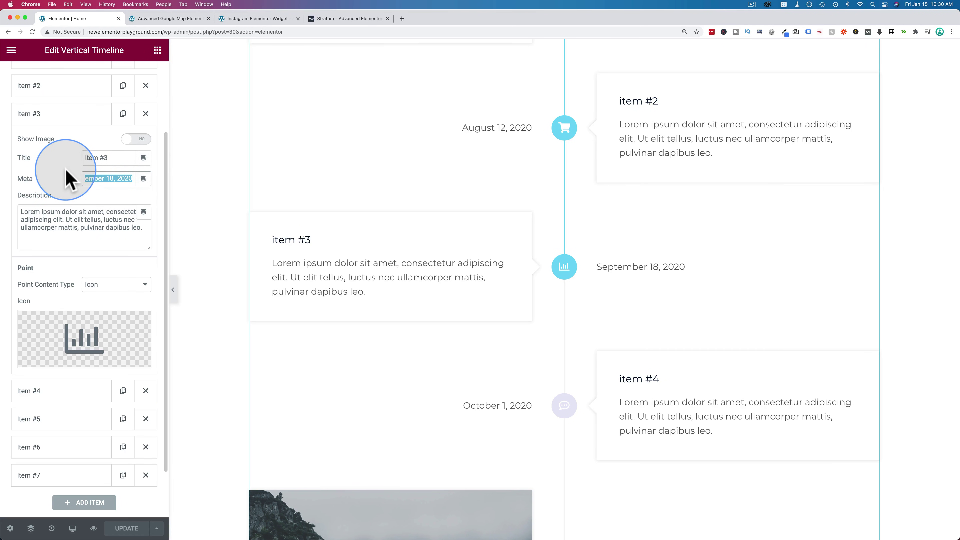
left_click(85, 182)
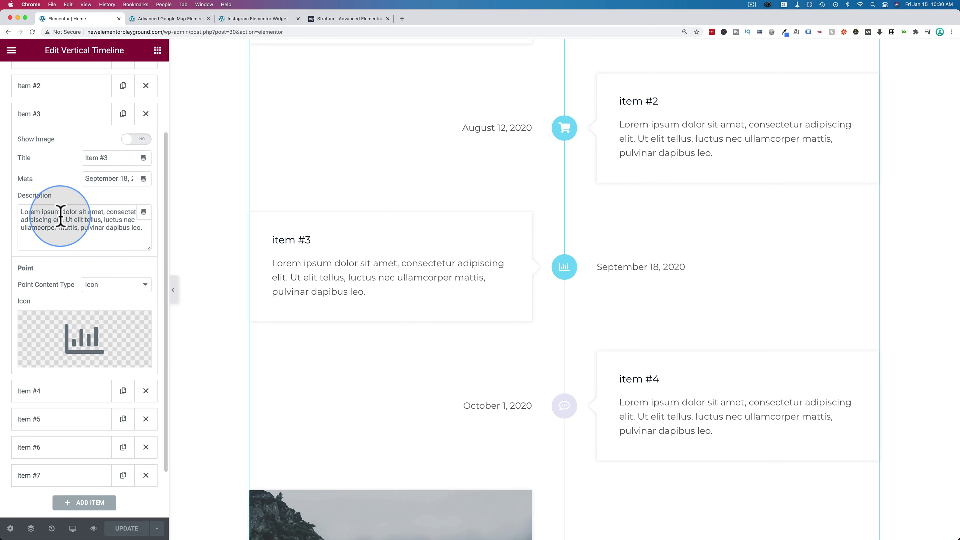
Step: Switch Item #3's Point Content Type to Text and back to Icon, then collapse it
scroll(60, 217, "down", 2)
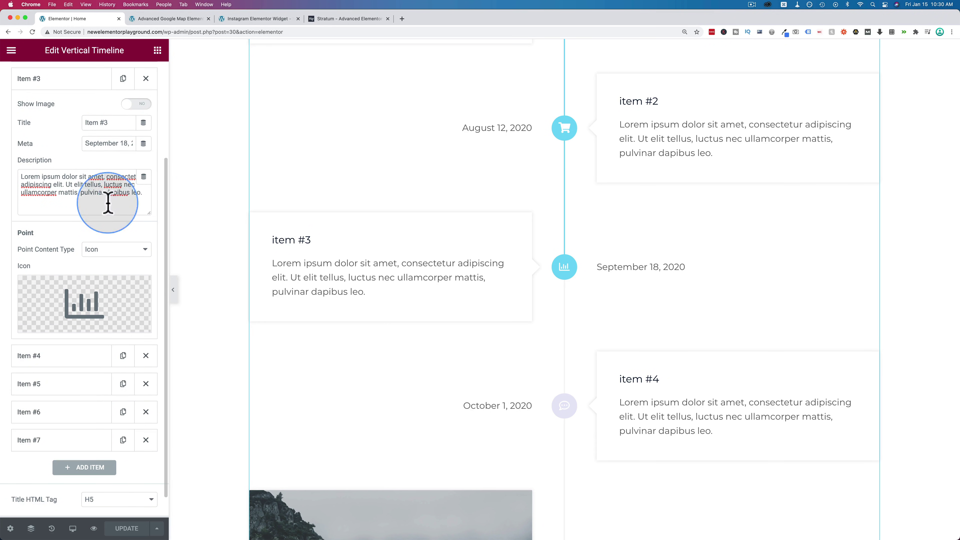
scroll(82, 218, "down", 1)
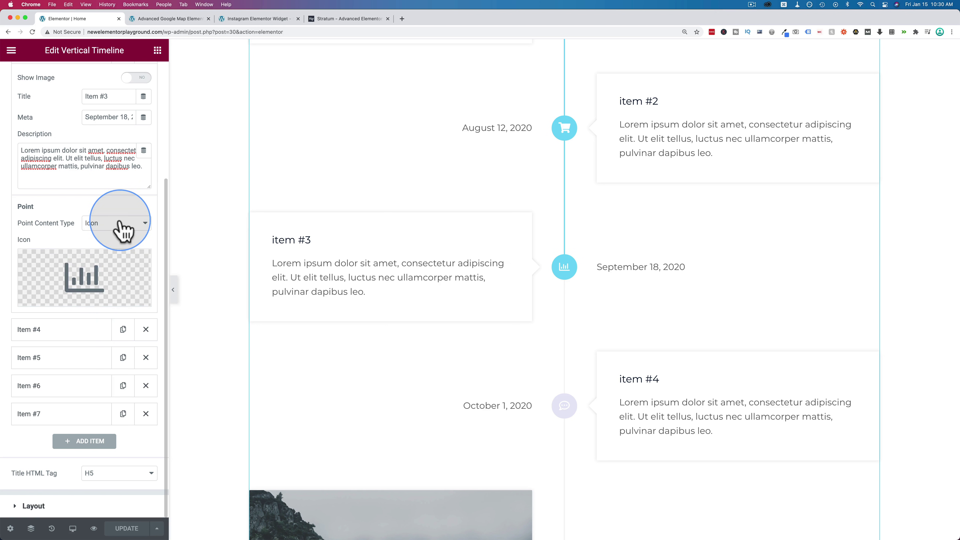
left_click(113, 235)
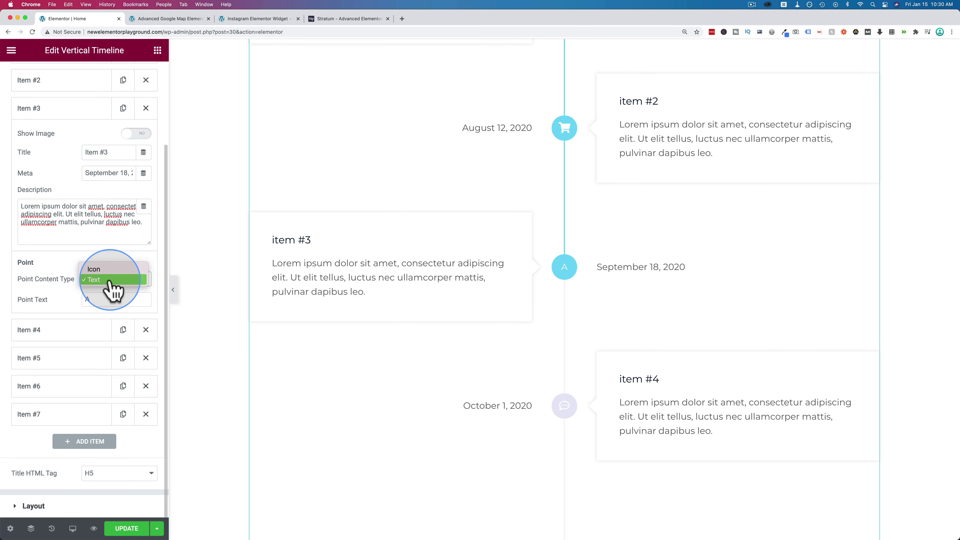
left_click(107, 270)
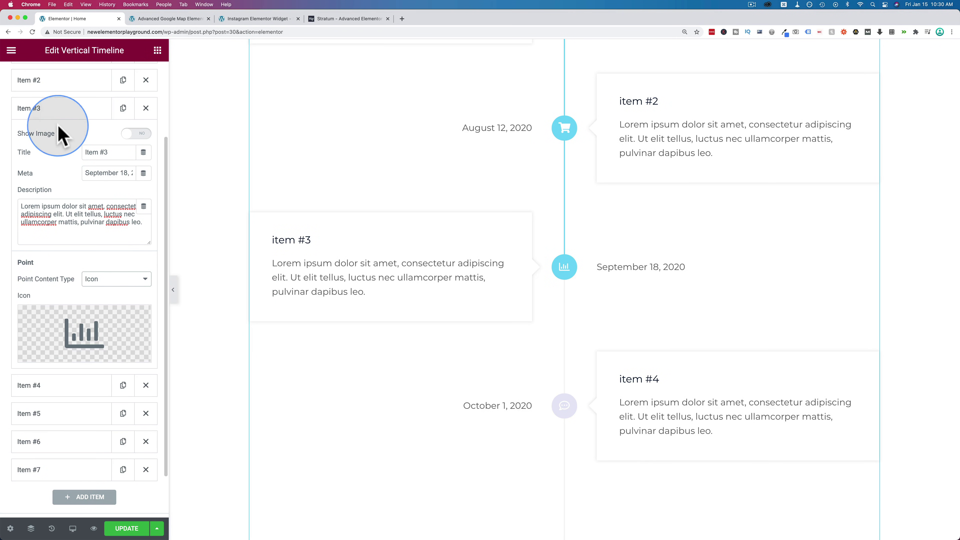
left_click(56, 109)
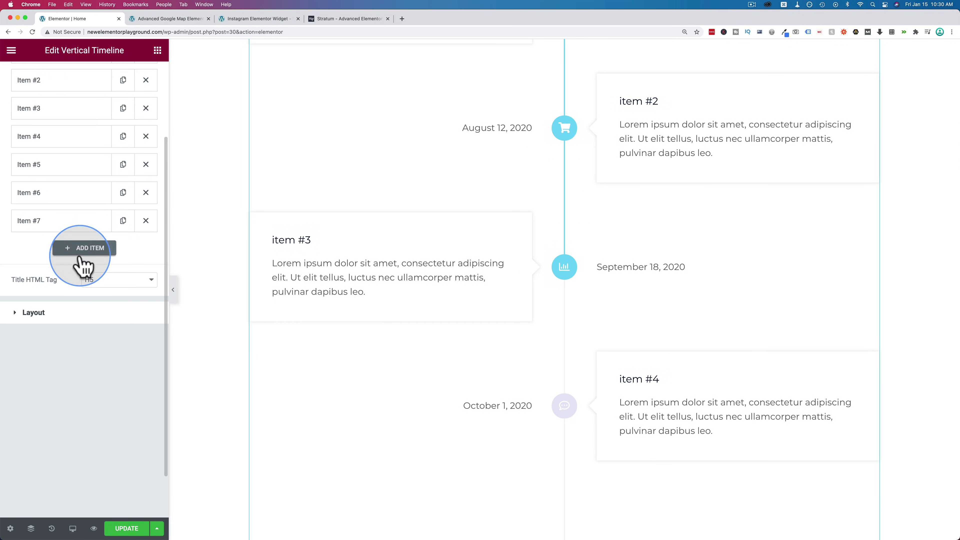
Step: Try Left, Right and Middle horizontal and Top, Bottom, Middle vertical timeline alignment, ending on Middle
left_click(53, 315)
scroll(446, 160, "up", 5)
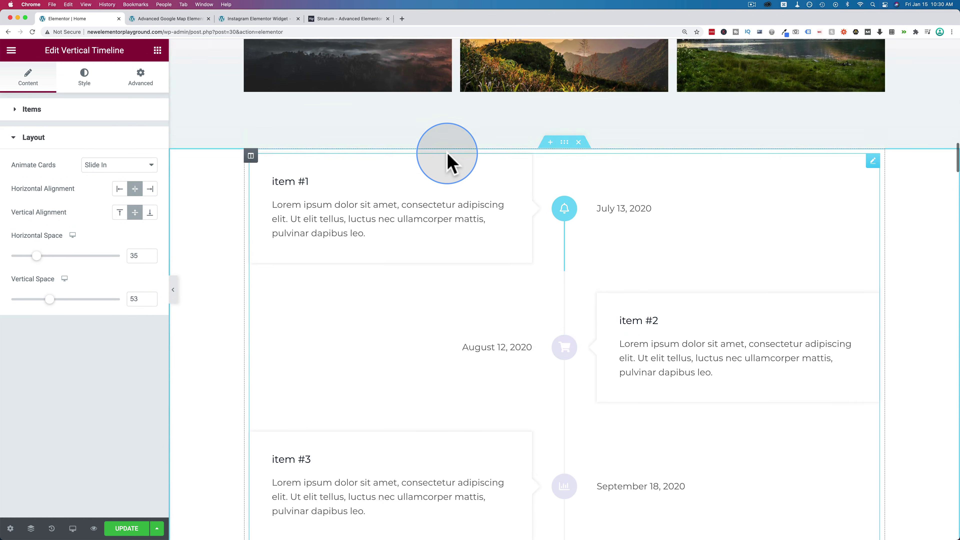
scroll(448, 156, "down", 1)
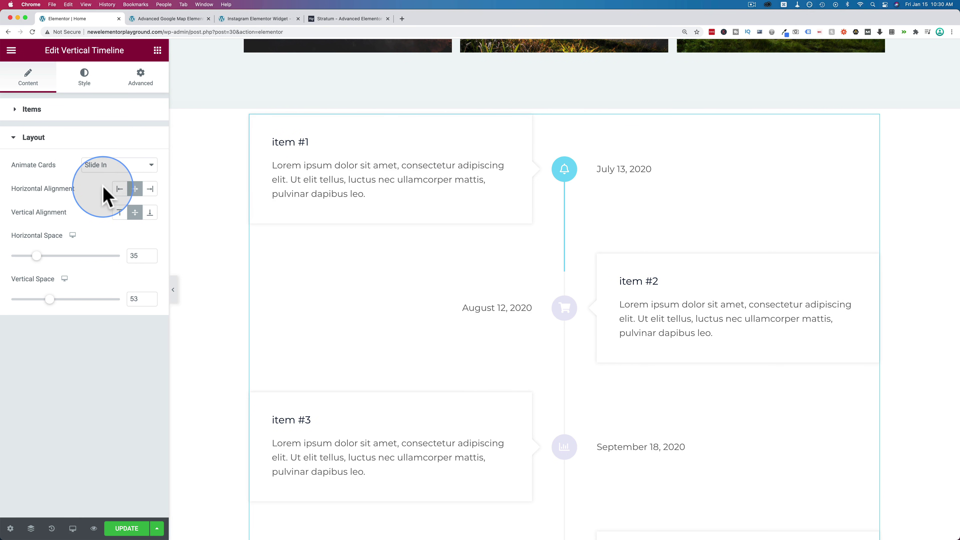
left_click(120, 189)
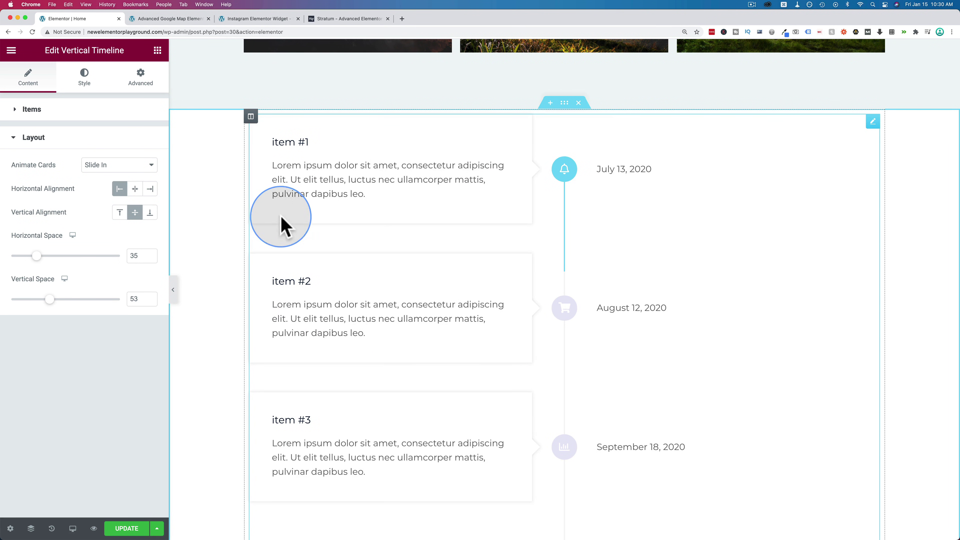
left_click(150, 189)
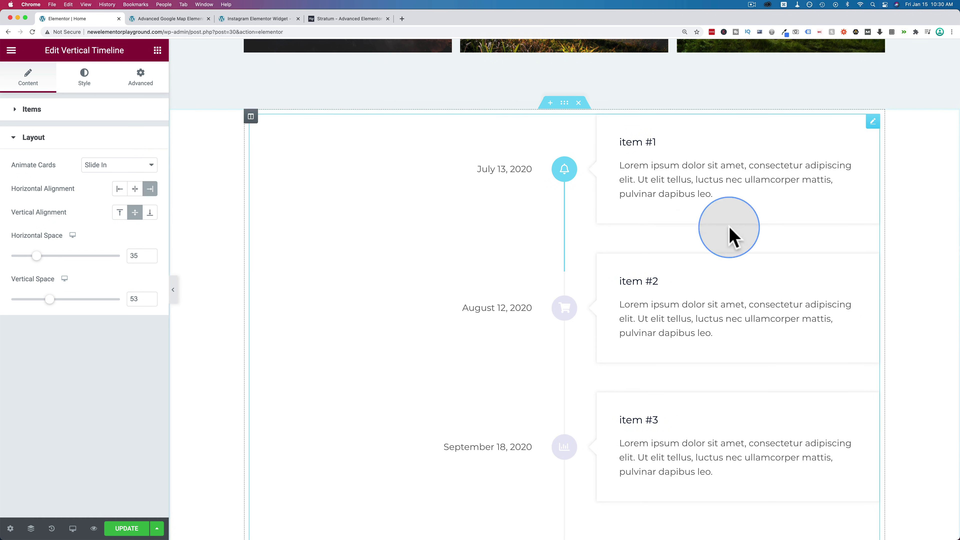
left_click(136, 189)
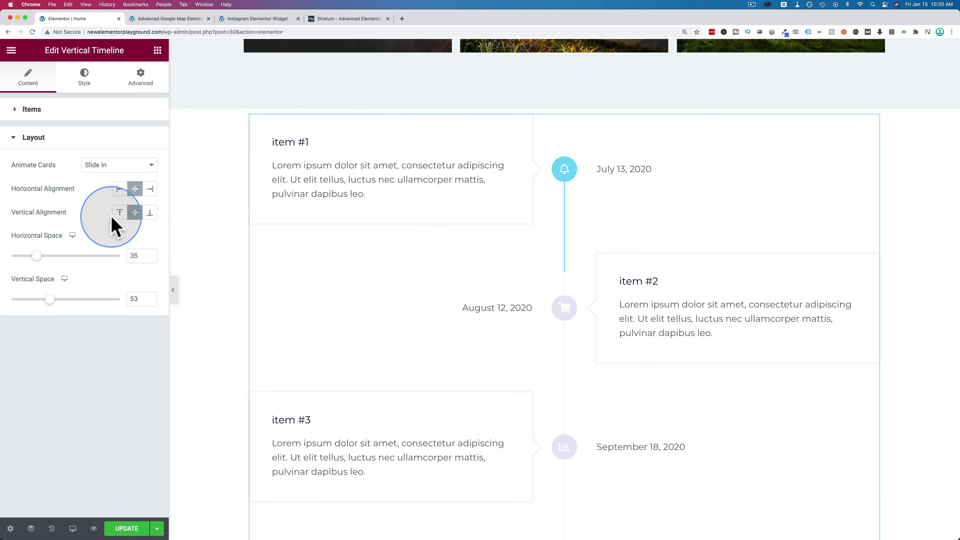
left_click(119, 213)
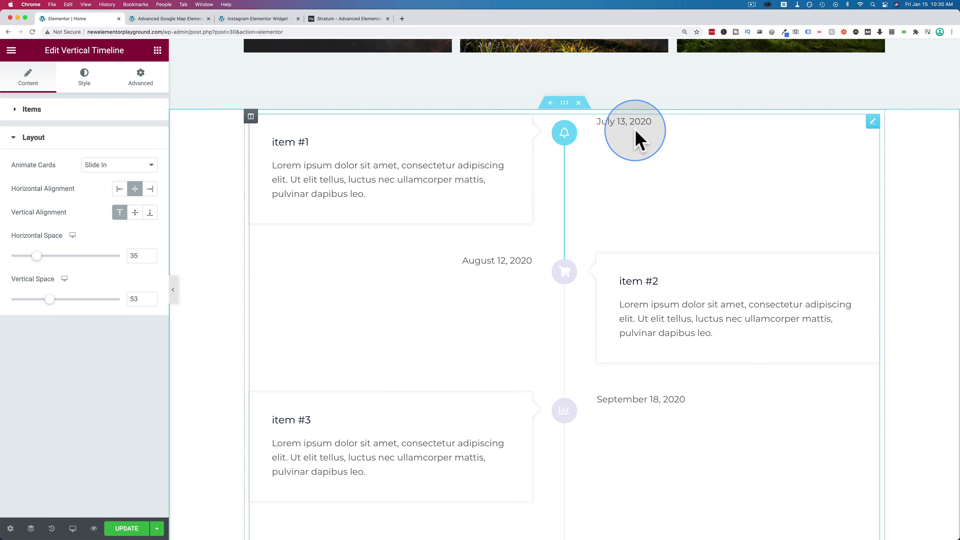
left_click(150, 213)
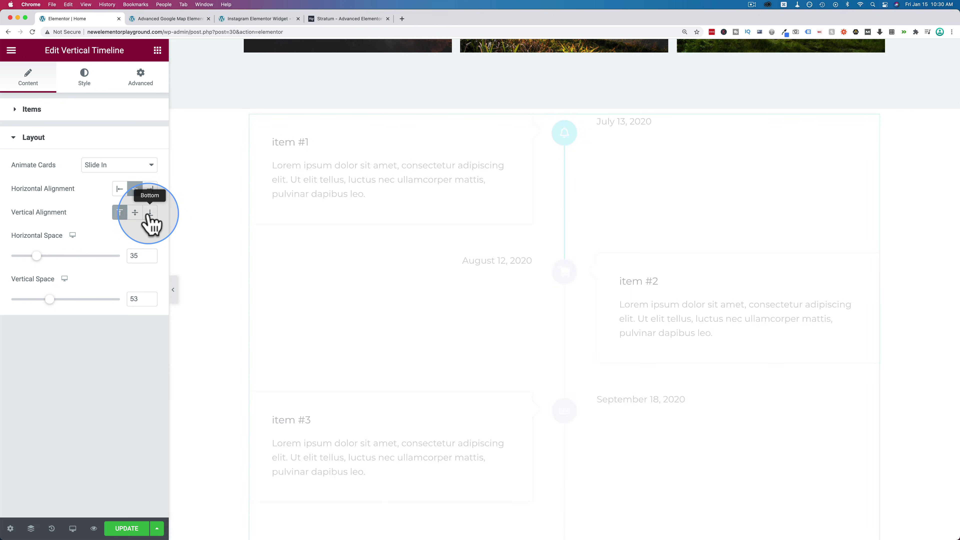
left_click(135, 212)
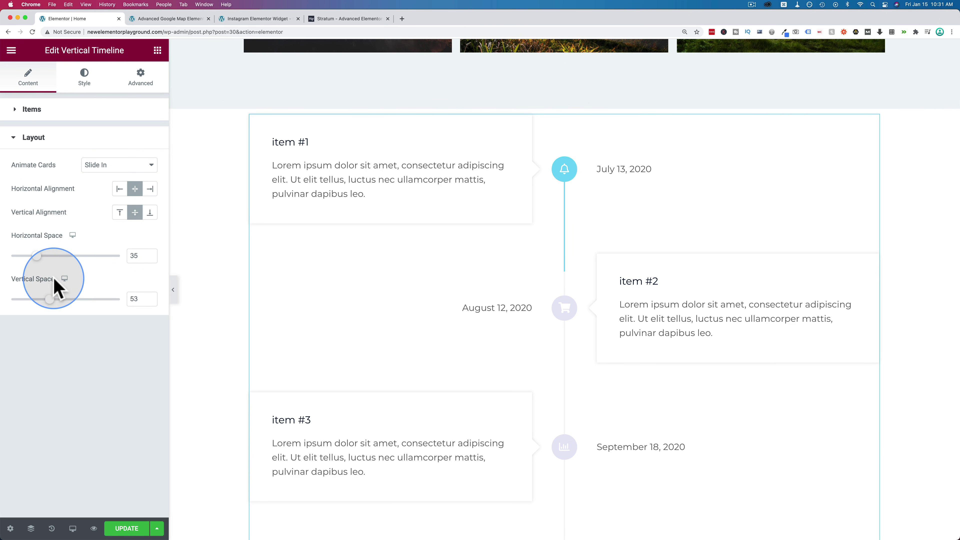
scroll(268, 165, "down", 4)
Step: In the timeline's Style tab, toggle the Cards and Point sections, then review the Line styling options
left_click(87, 83)
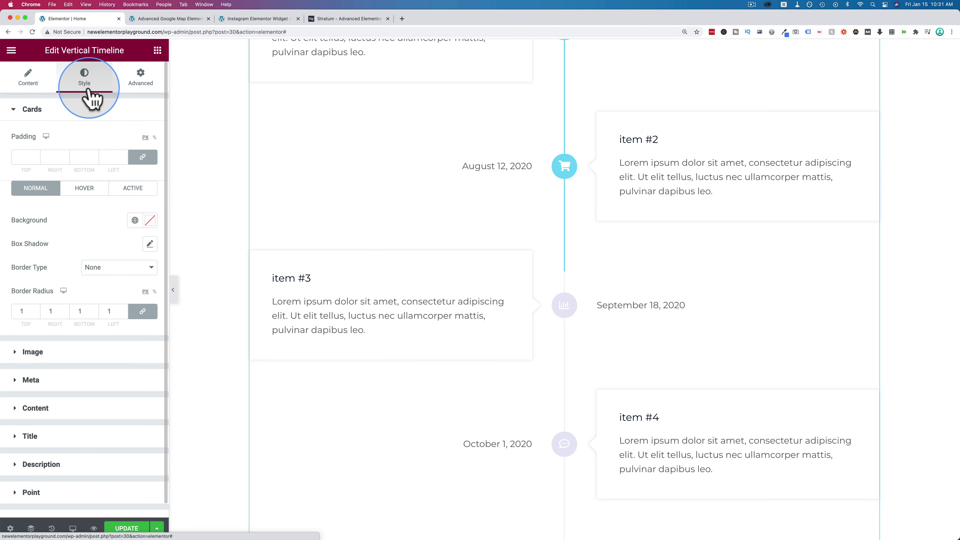
left_click(31, 109)
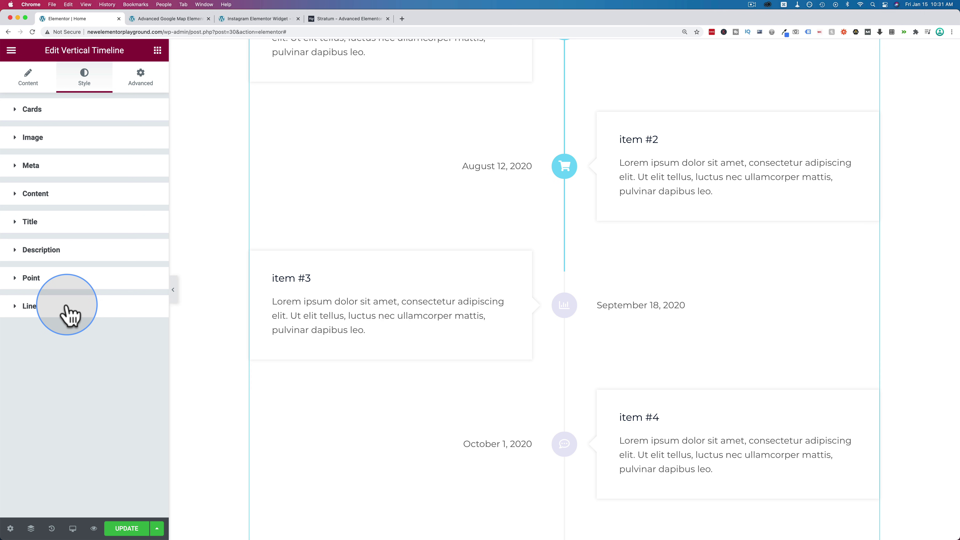
left_click(32, 109)
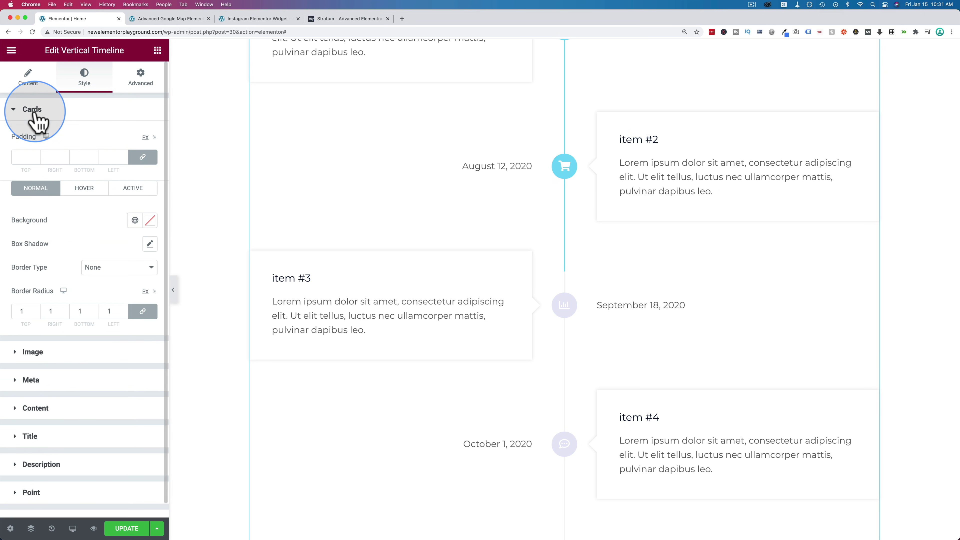
left_click(54, 111)
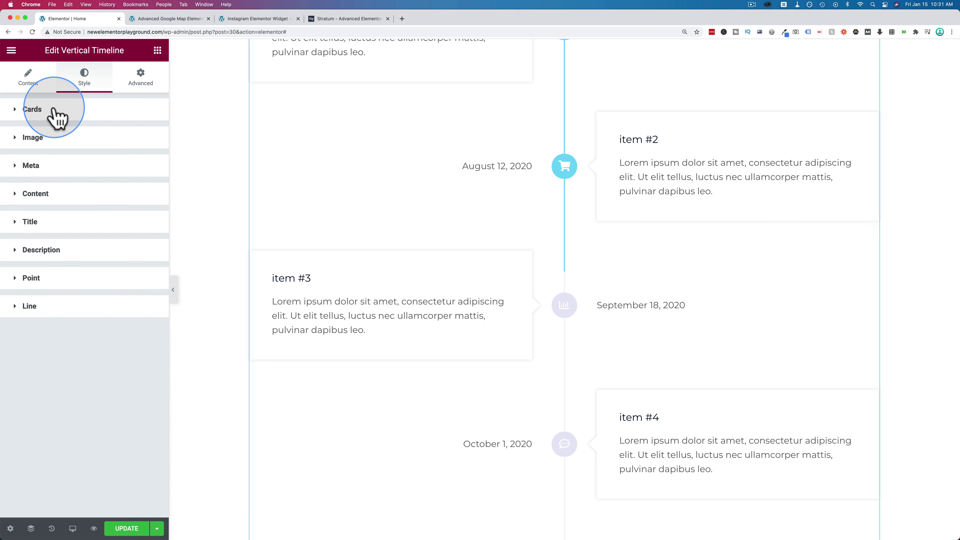
left_click(61, 289)
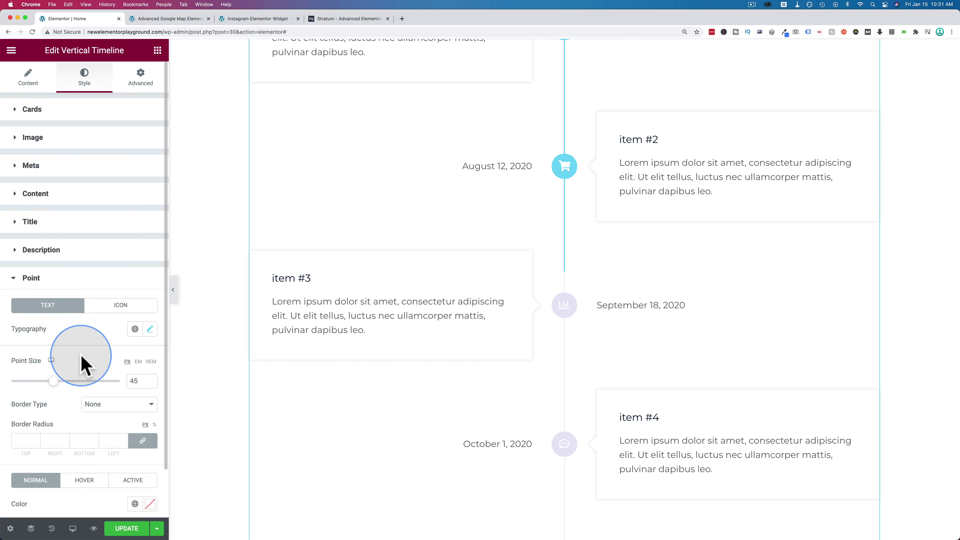
scroll(82, 363, "down", 2)
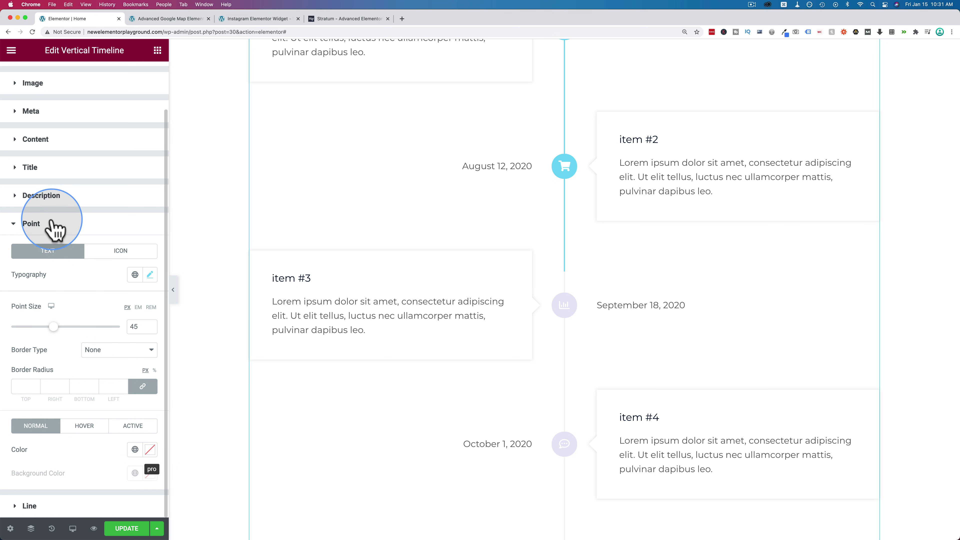
left_click(53, 228)
left_click(57, 316)
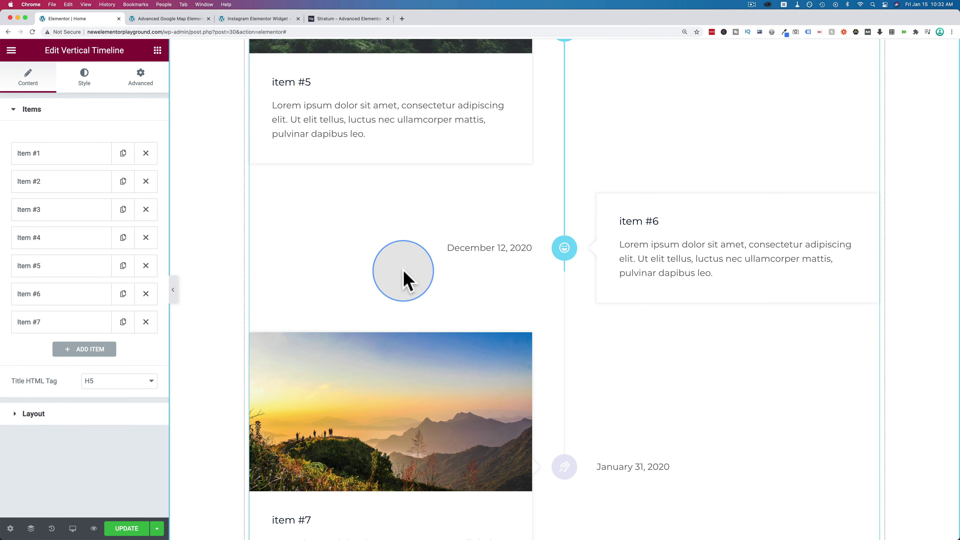
scroll(403, 279, "down", 8)
Step: Select the Price Menu with its $69, $49 and $19 items and toggle the title-price separator
scroll(403, 279, "down", 2)
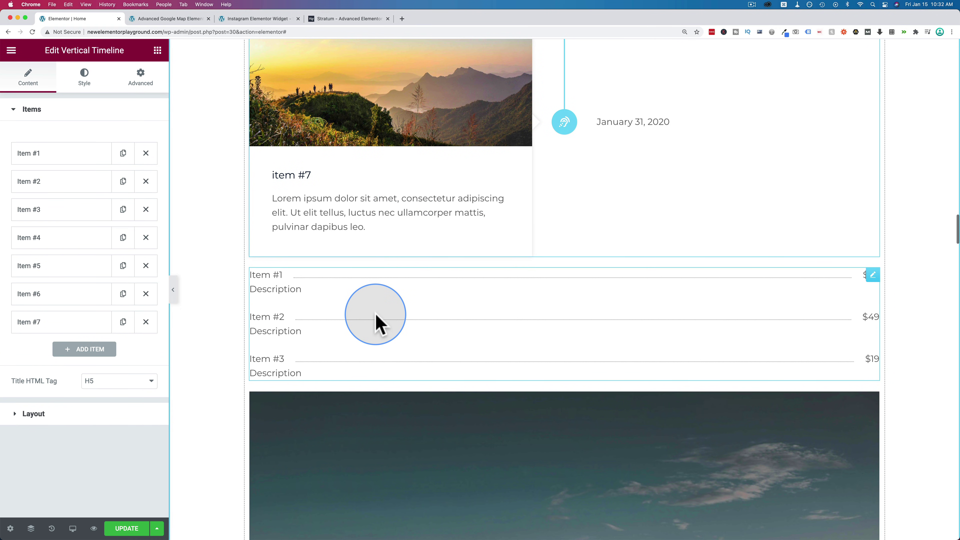
left_click(377, 317)
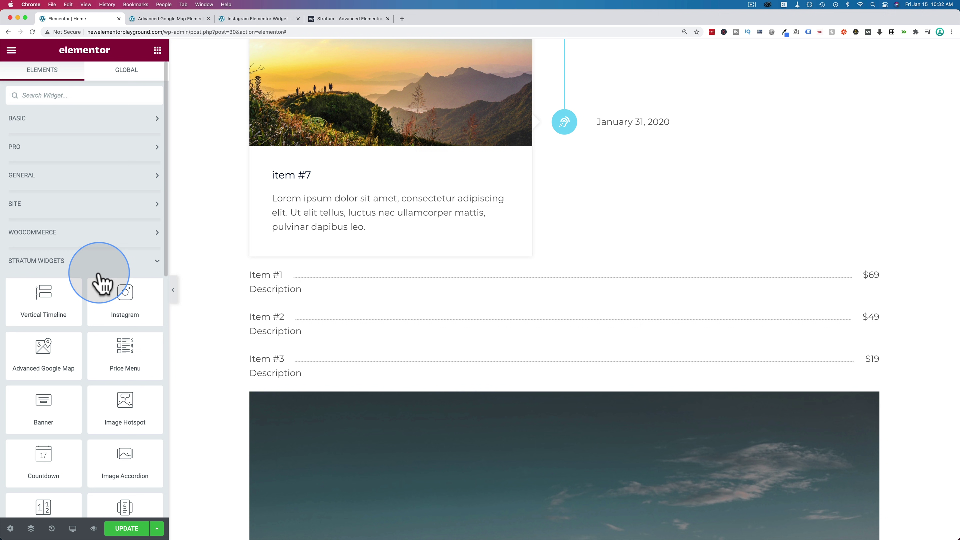
scroll(102, 280, "down", 2)
scroll(101, 280, "down", 2)
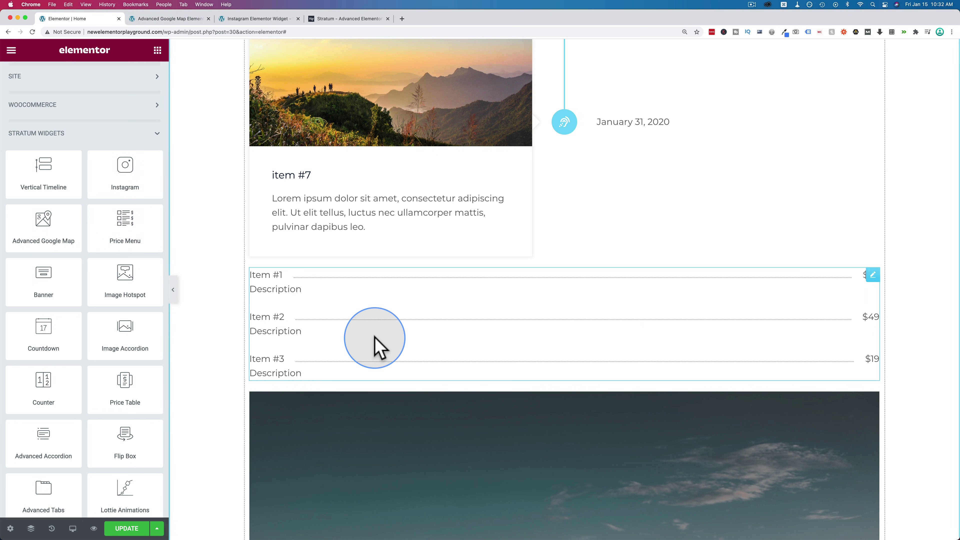
left_click(361, 340)
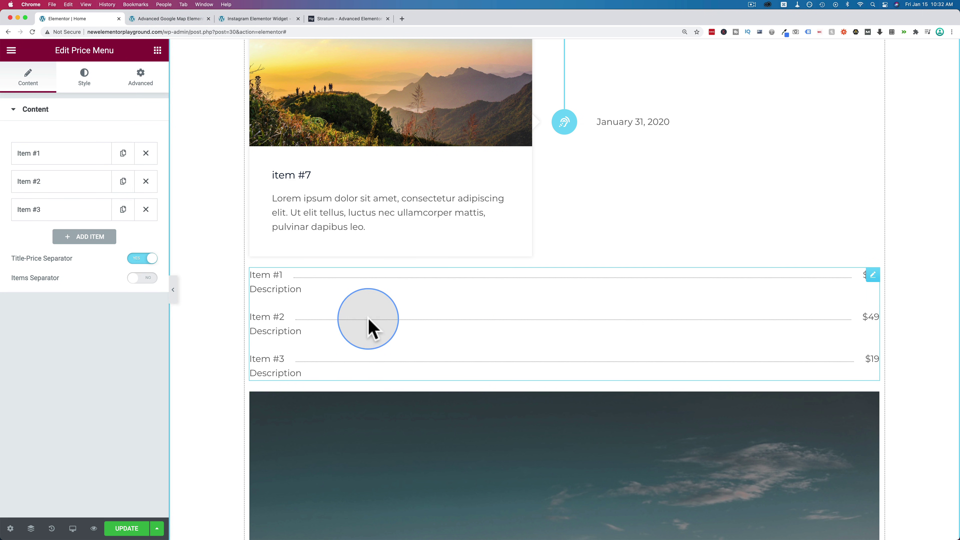
left_click(151, 259)
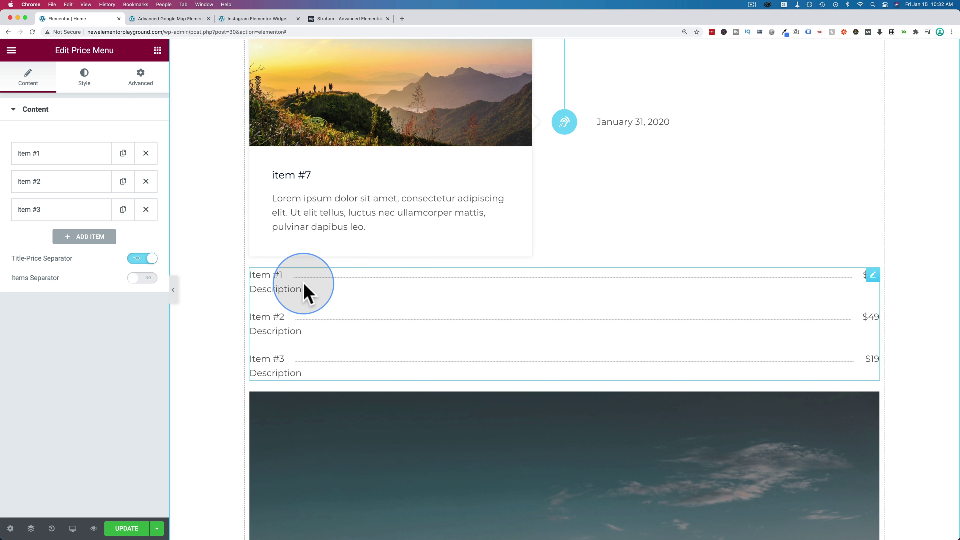
scroll(75, 218, "down", 1)
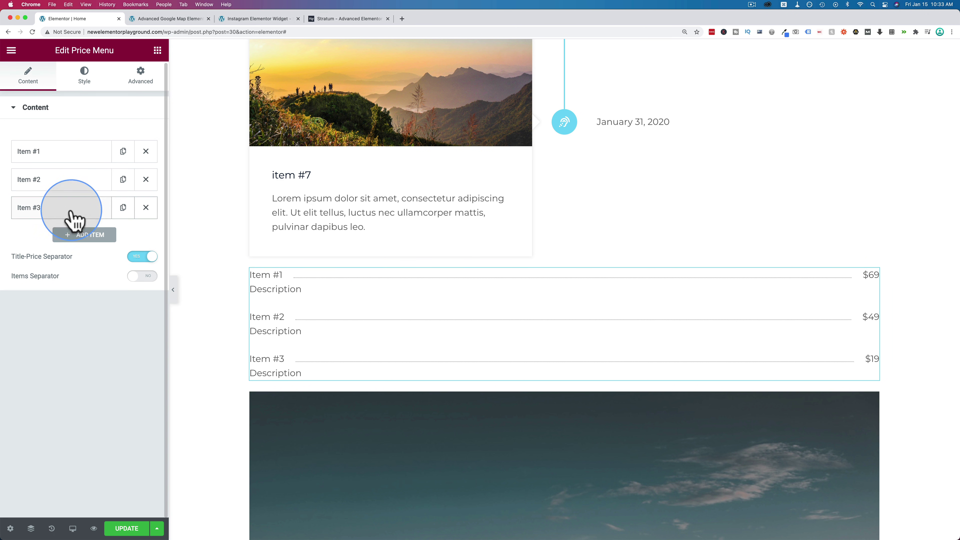
Step: Show logo1-dark.png from the Media Library as a left-aligned image on Price Menu Item #1
left_click(73, 152)
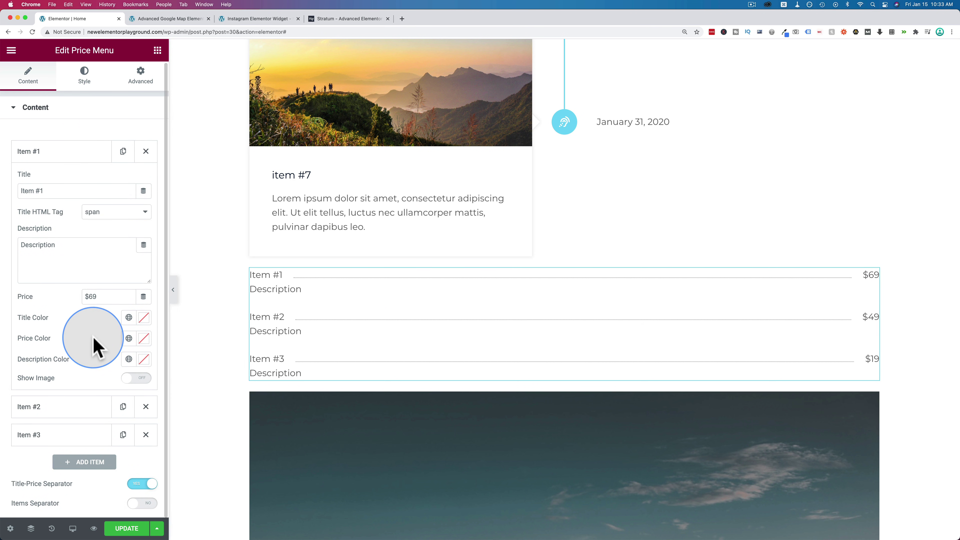
left_click(135, 378)
scroll(110, 382, "down", 3)
left_click(99, 366)
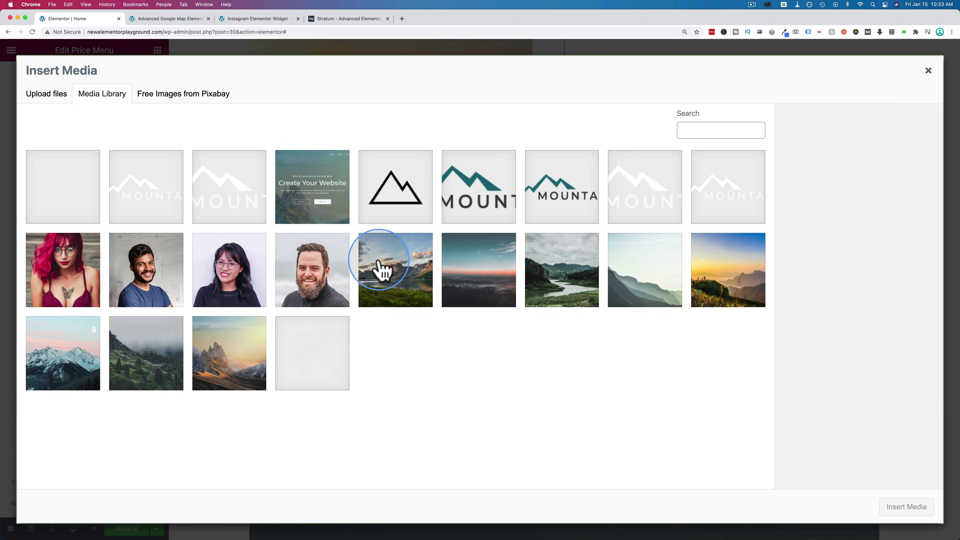
left_click(536, 208)
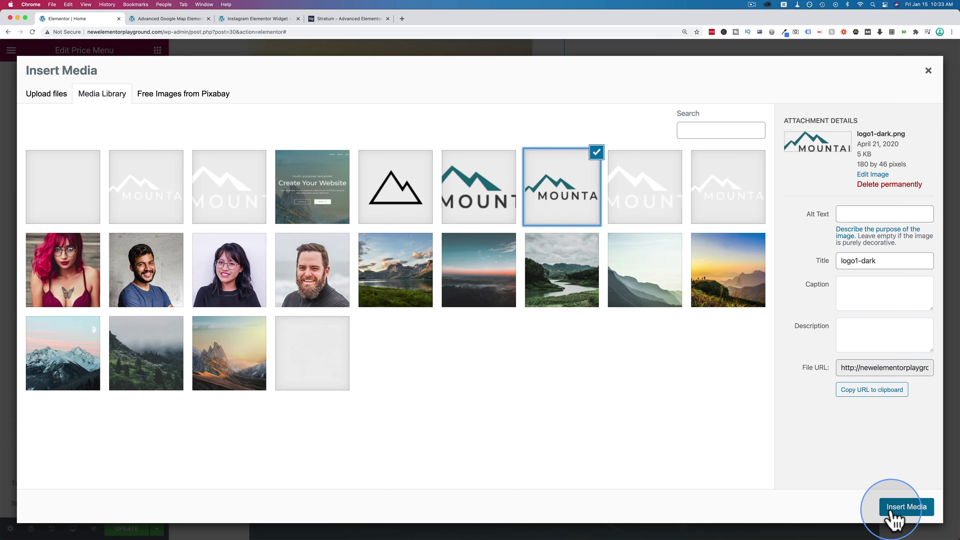
left_click(906, 507)
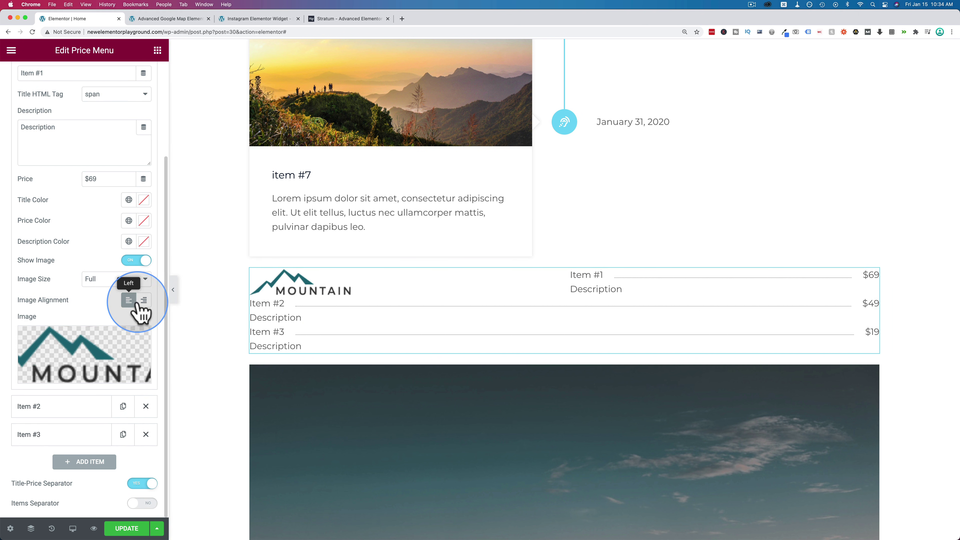
left_click(143, 300)
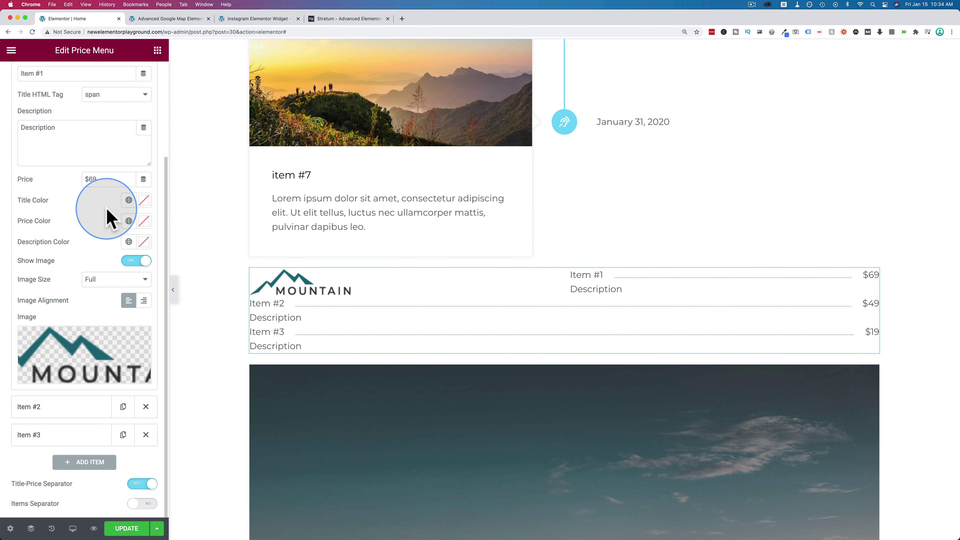
scroll(71, 187, "up", 3)
left_click(94, 91)
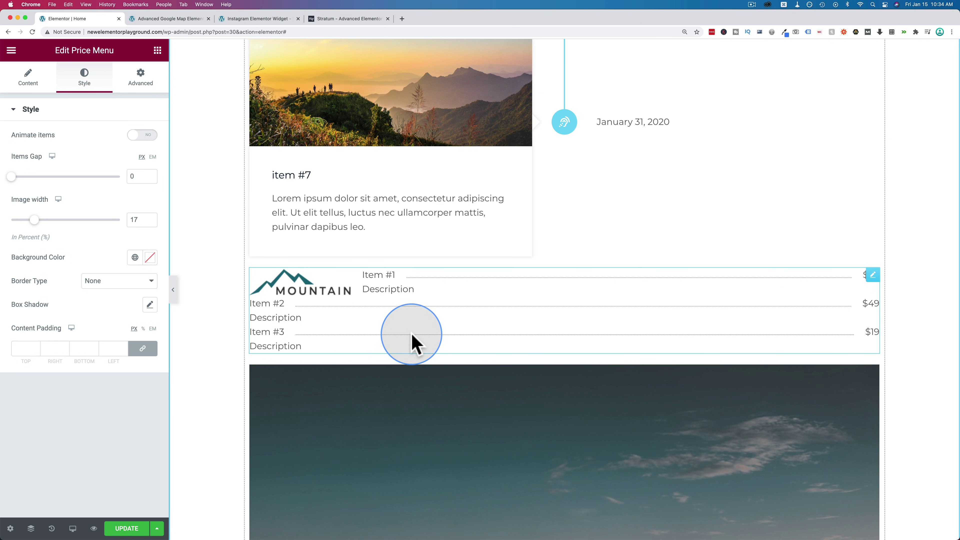
Step: Select the sunset banner and highlight its full Link URL
scroll(414, 339, "down", 3)
left_click(391, 375)
scroll(391, 375, "down", 5)
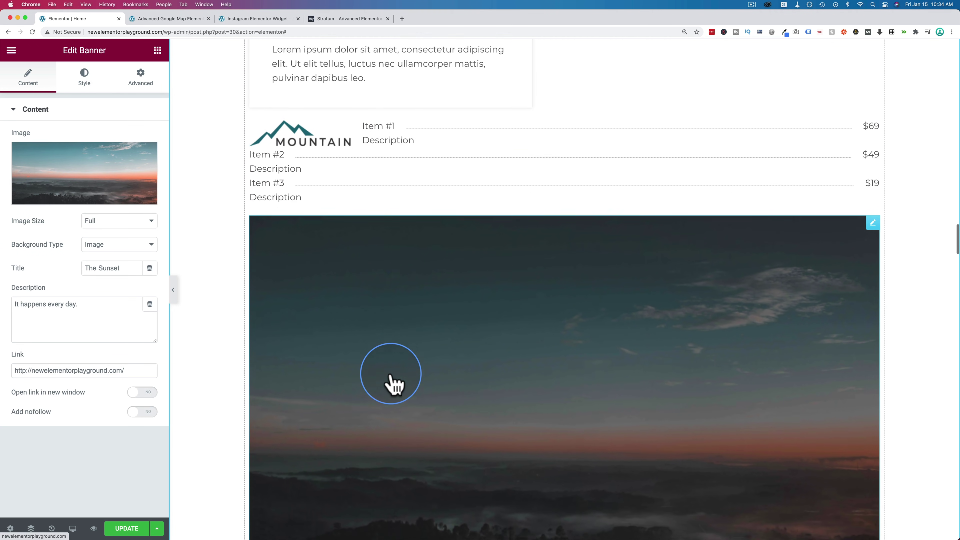
scroll(391, 375, "down", 1)
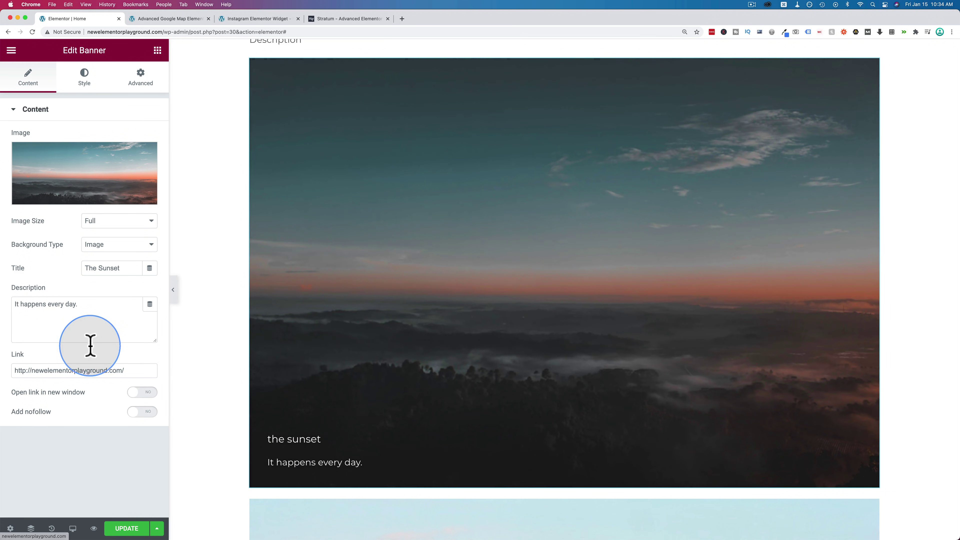
left_click_drag(129, 372, 7, 380)
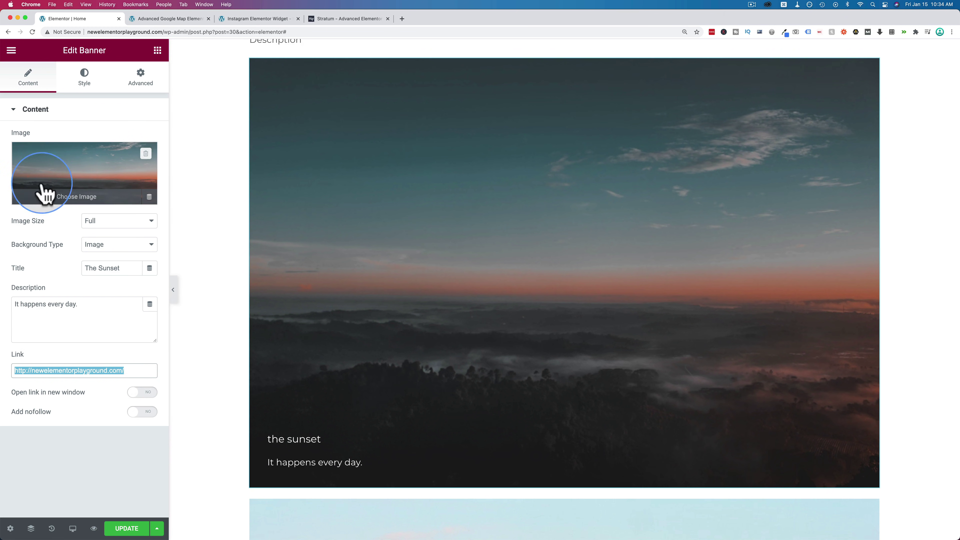
Step: Look through the banner's Style options, then go back to its Content settings
left_click(83, 87)
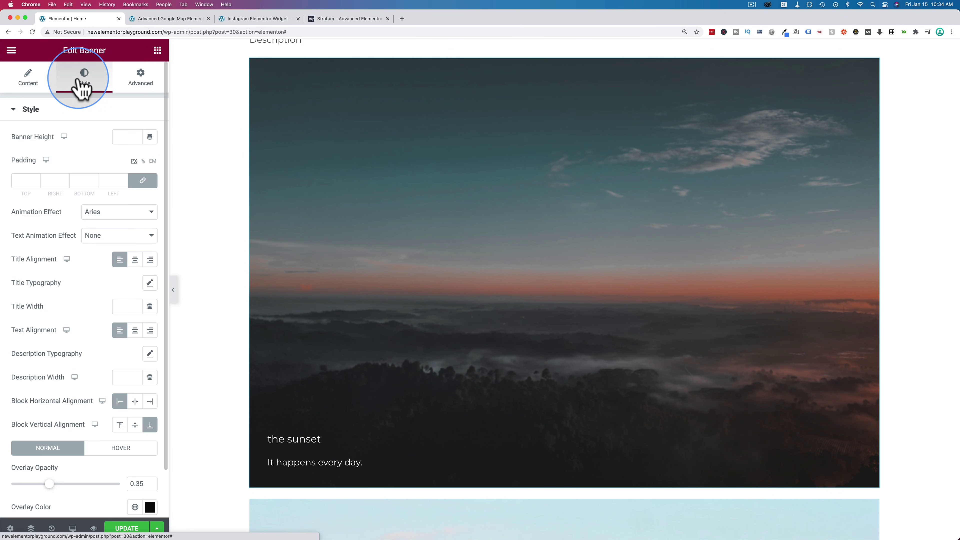
left_click(26, 122)
left_click(26, 123)
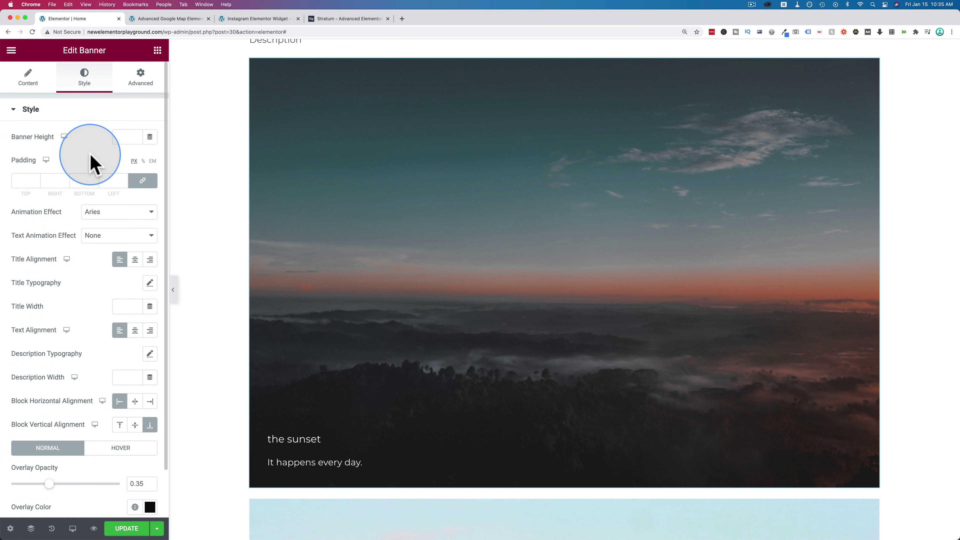
scroll(93, 162, "down", 3)
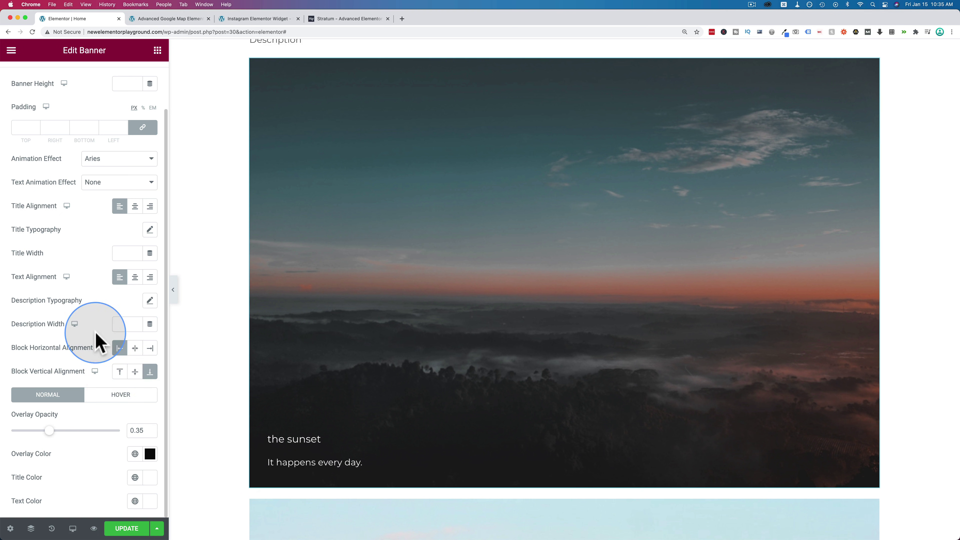
scroll(99, 261, "up", 3)
scroll(100, 264, "down", 3)
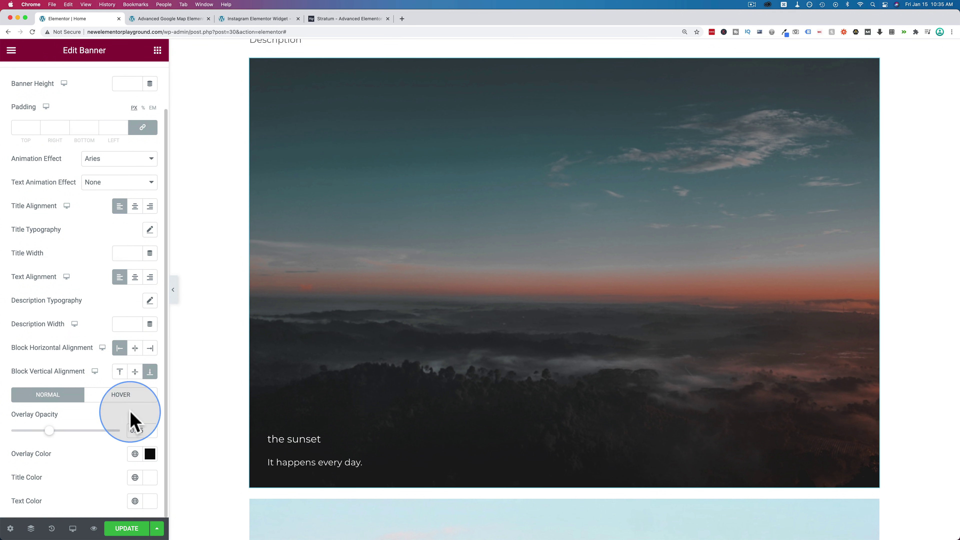
scroll(89, 378, "up", 3)
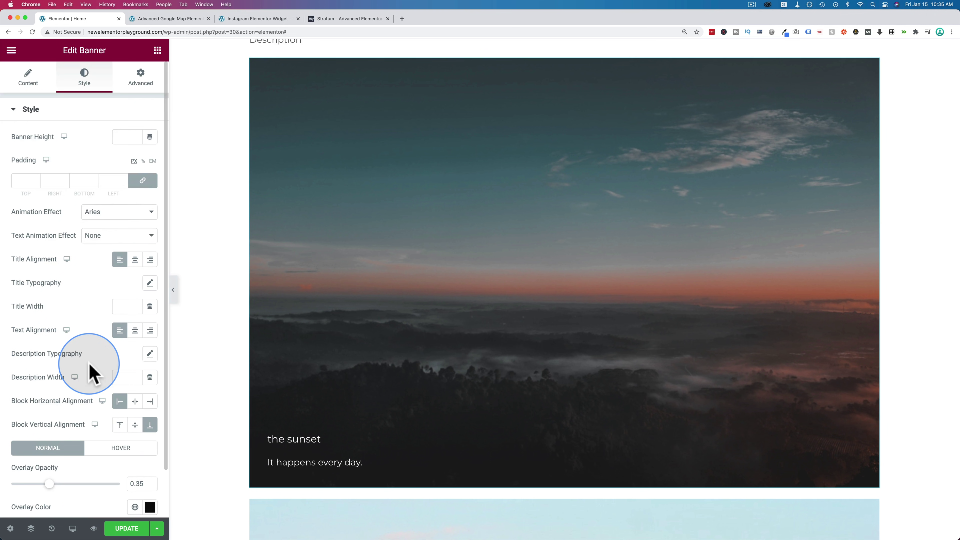
left_click(29, 78)
scroll(295, 231, "down", 10)
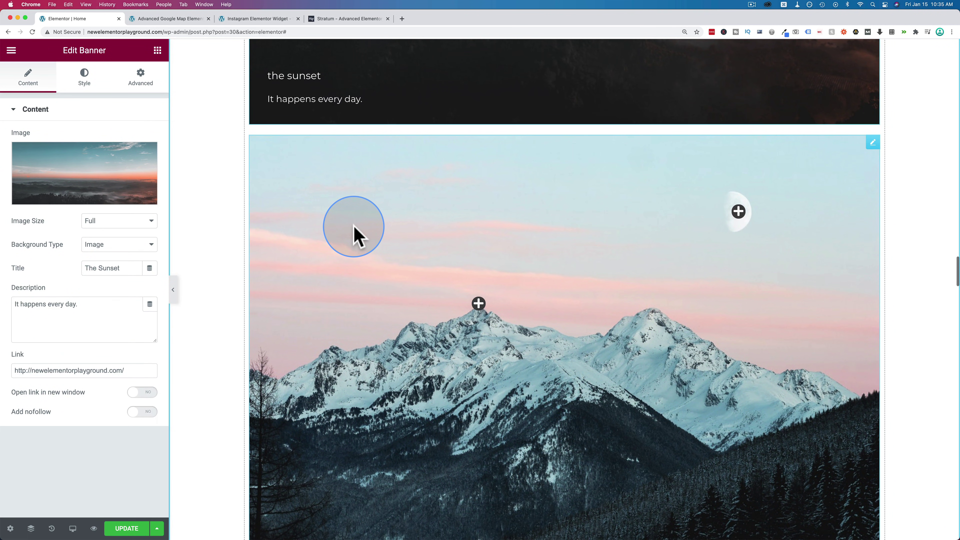
Step: Add a third hotspot to the mountain image and drag it onto the second peak
left_click(354, 231)
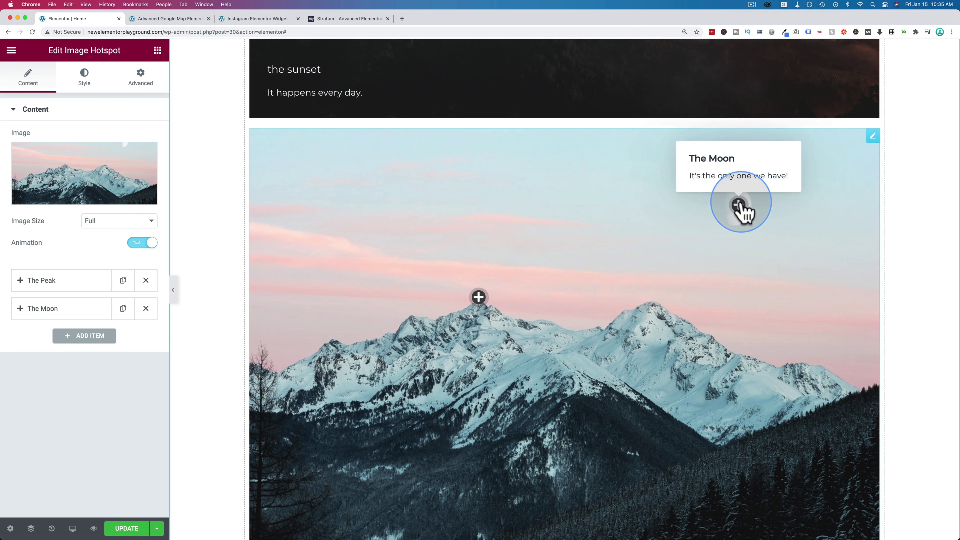
mouse_move(479, 298)
mouse_move(738, 207)
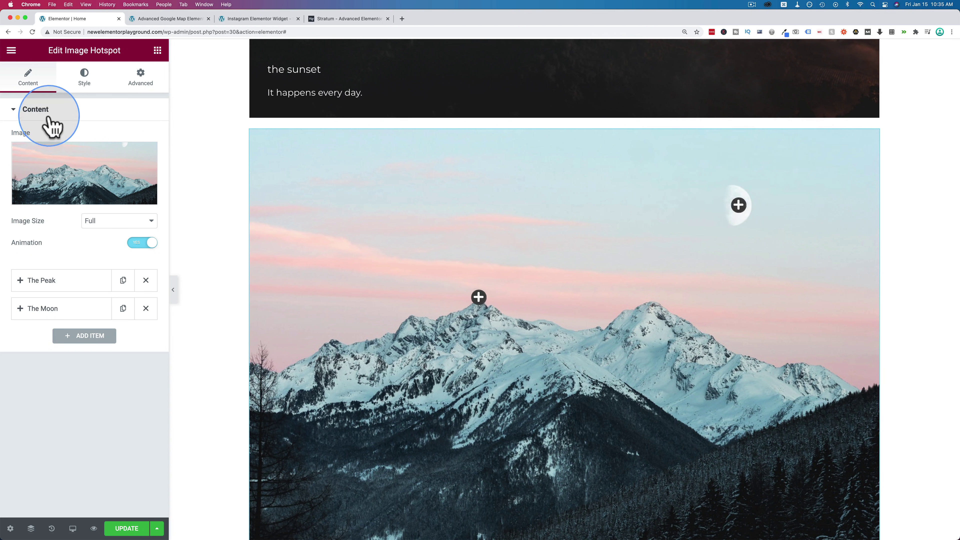
mouse_move(68, 186)
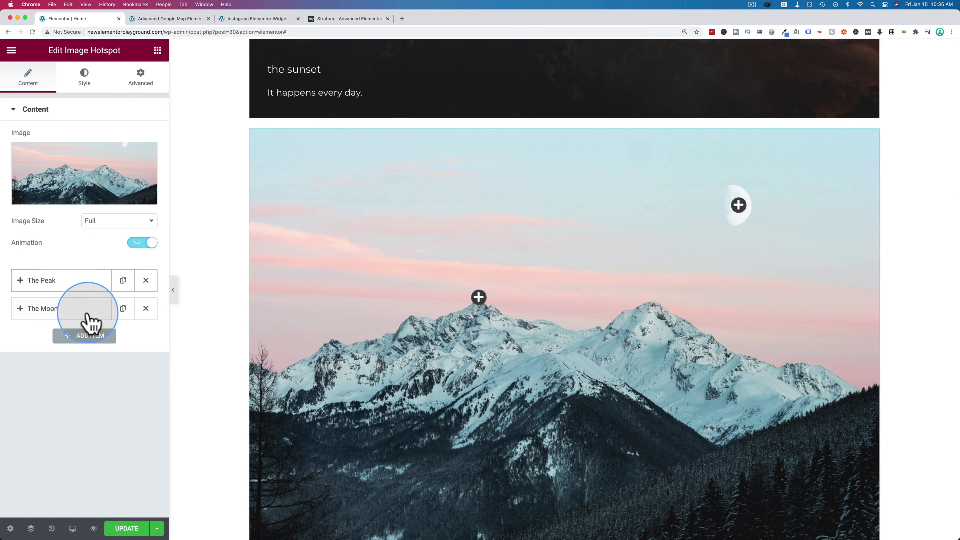
left_click(84, 336)
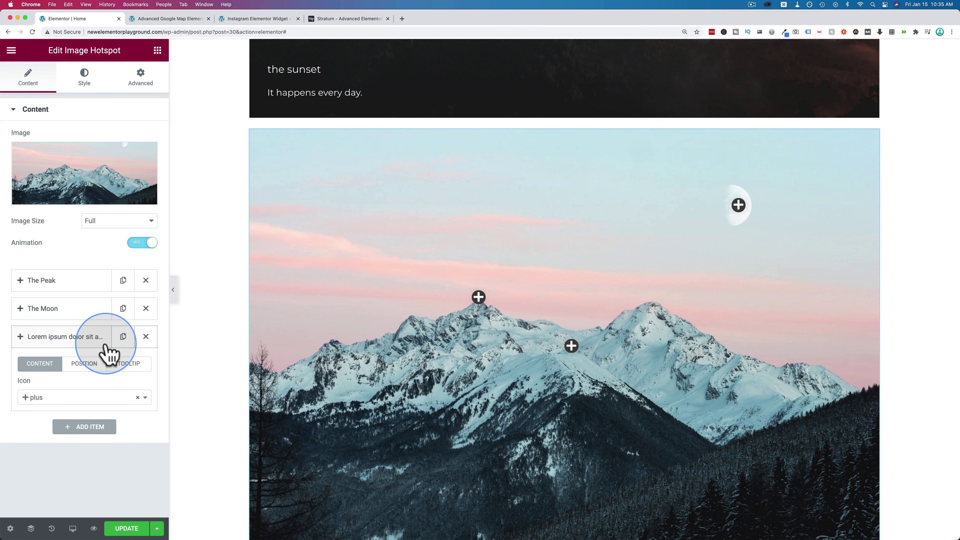
left_click_drag(572, 347, 774, 369)
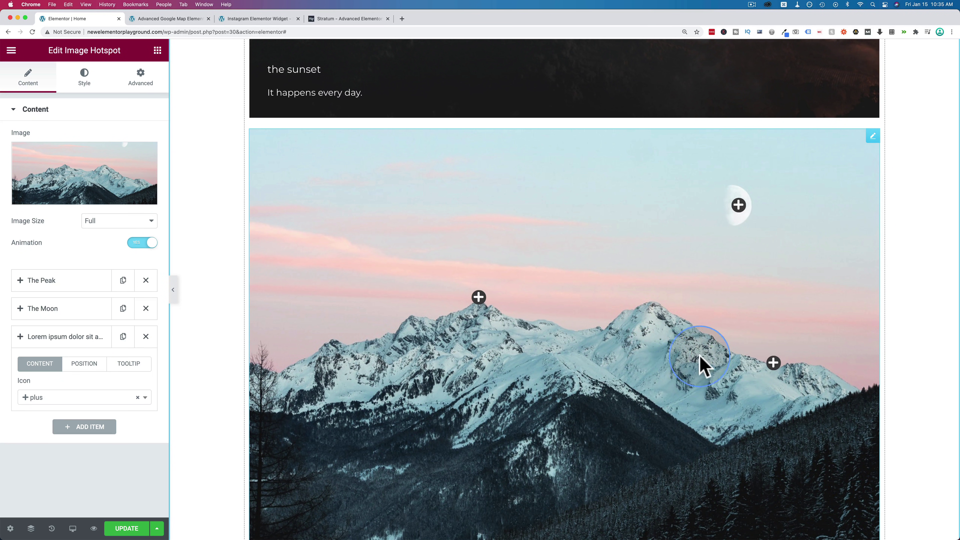
Step: Enable the new hotspot's tooltip, edit its Lorem ipsum description, and nudge The Peak hotspot
left_click(128, 364)
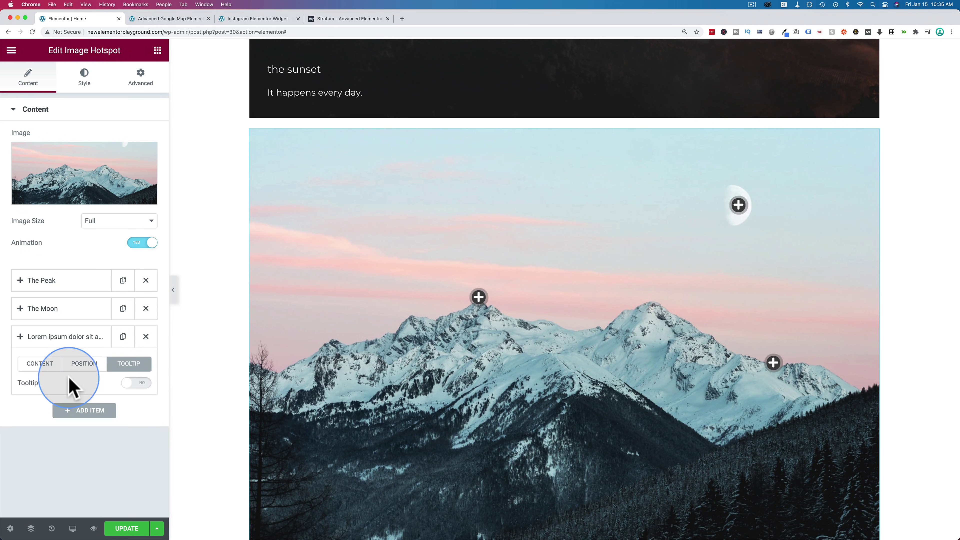
left_click(129, 385)
scroll(99, 363, "down", 3)
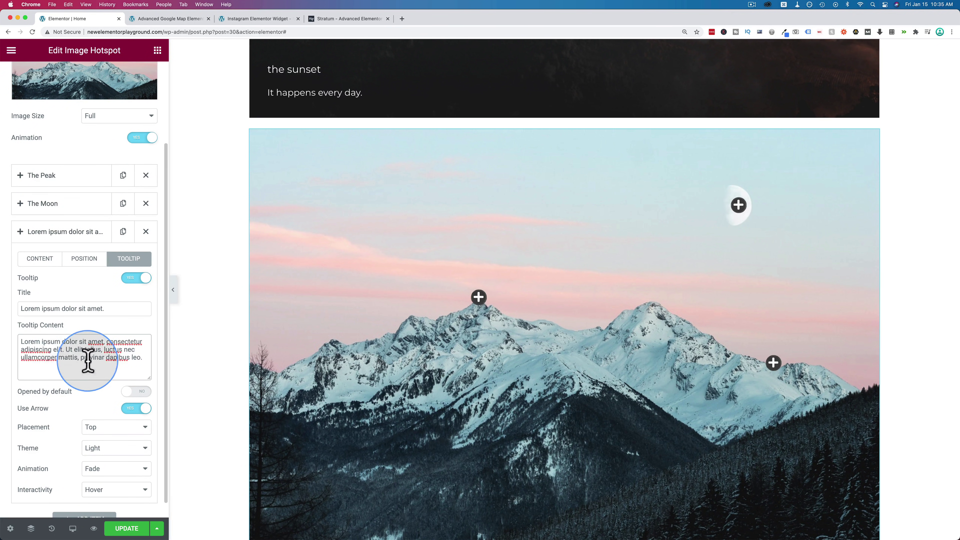
left_click_drag(88, 358, 42, 341)
mouse_move(770, 368)
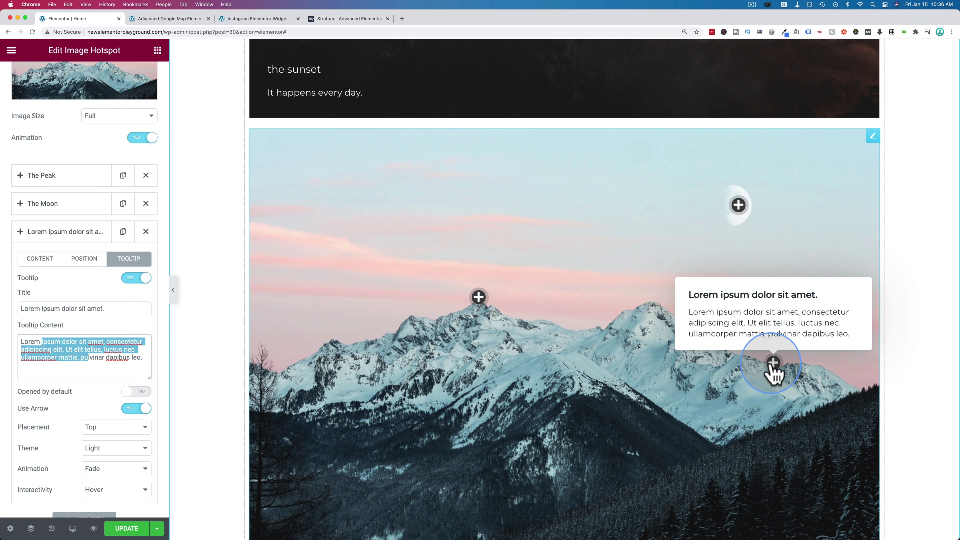
mouse_move(479, 298)
left_mouse_down()
mouse_move(372, 332)
mouse_move(485, 301)
left_mouse_up()
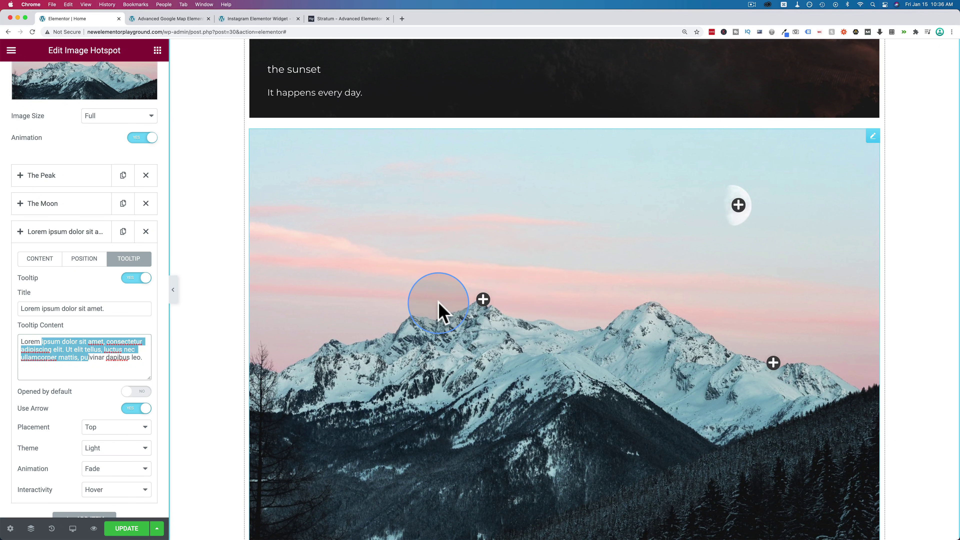
Step: Expand The Peak hotspot and review its position and its 'It has snow on it.' tooltip settings
left_click(45, 234)
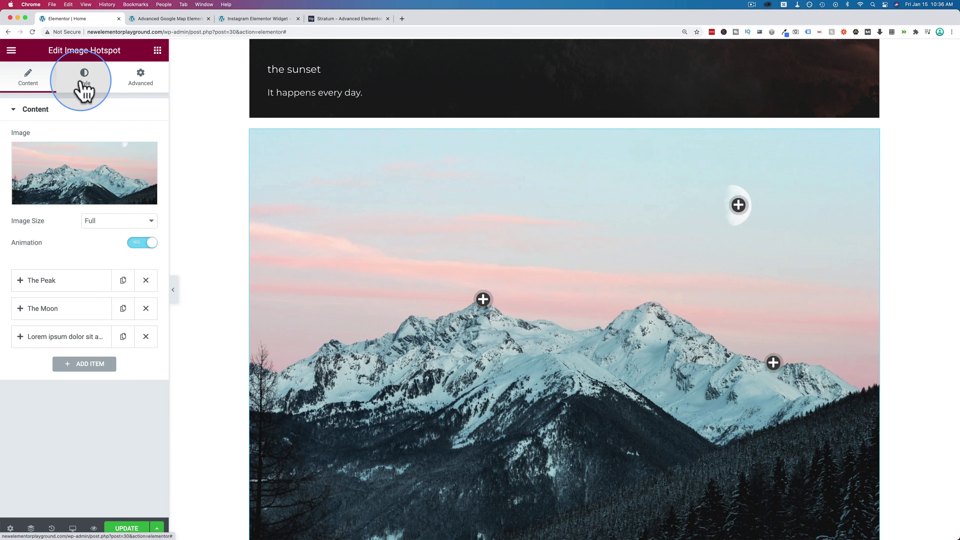
left_click(84, 81)
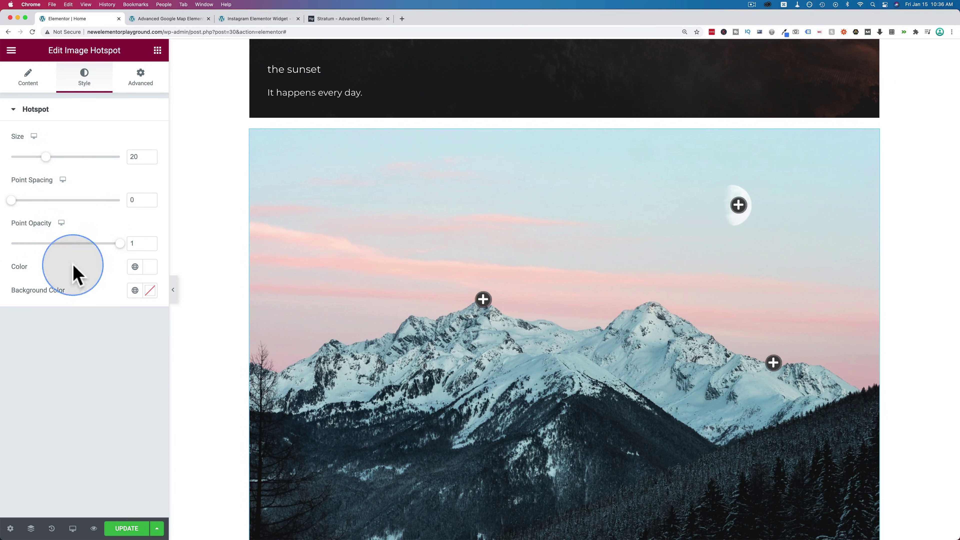
left_click(29, 84)
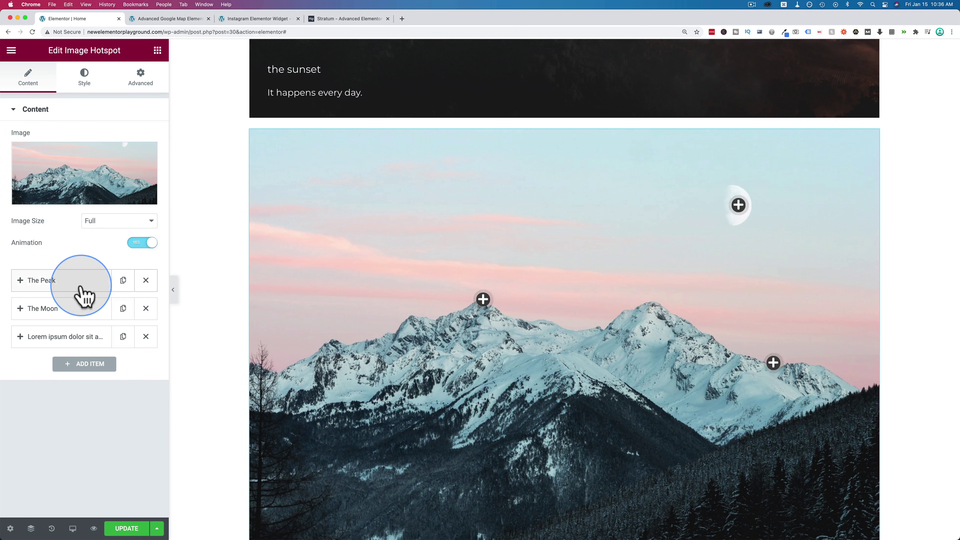
left_click(84, 295)
left_click(84, 308)
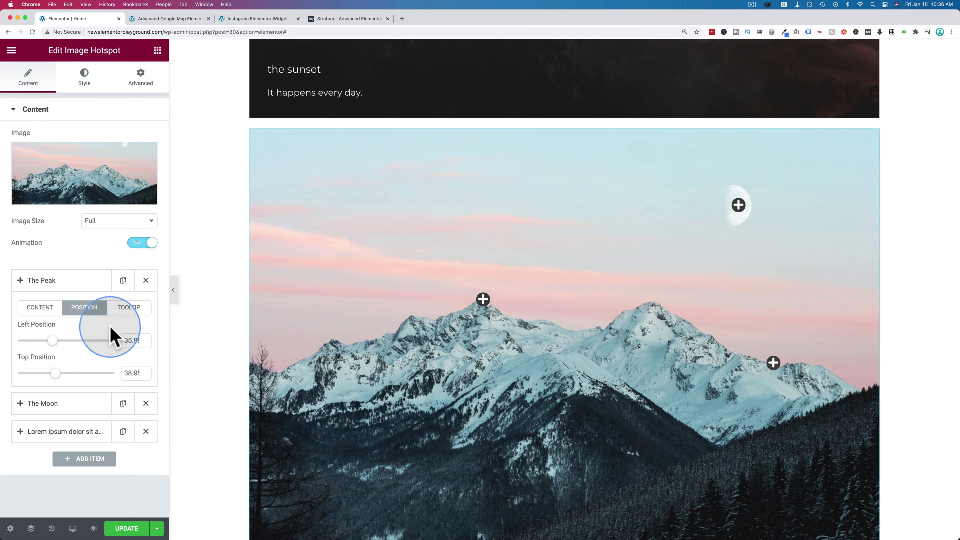
left_click(125, 308)
scroll(122, 340, "down", 3)
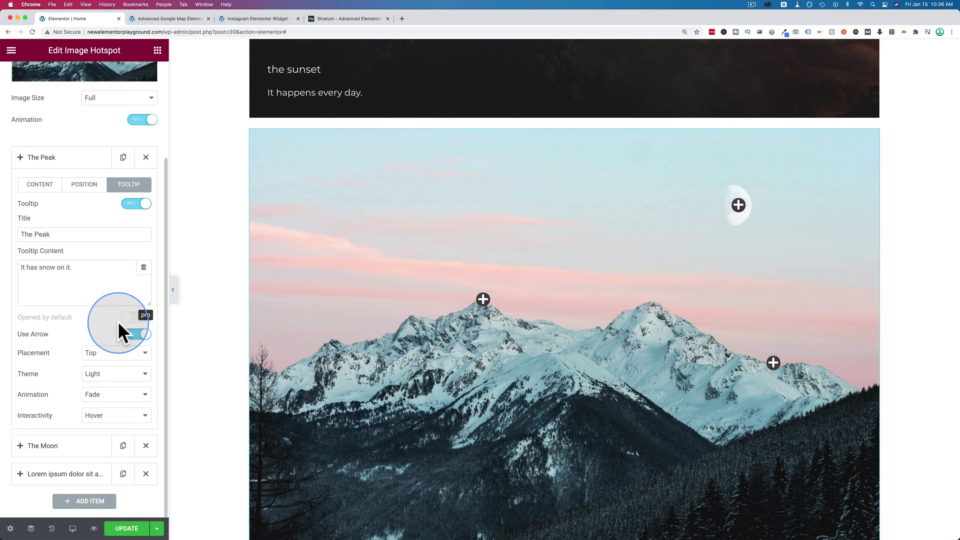
scroll(103, 205, "up", 1)
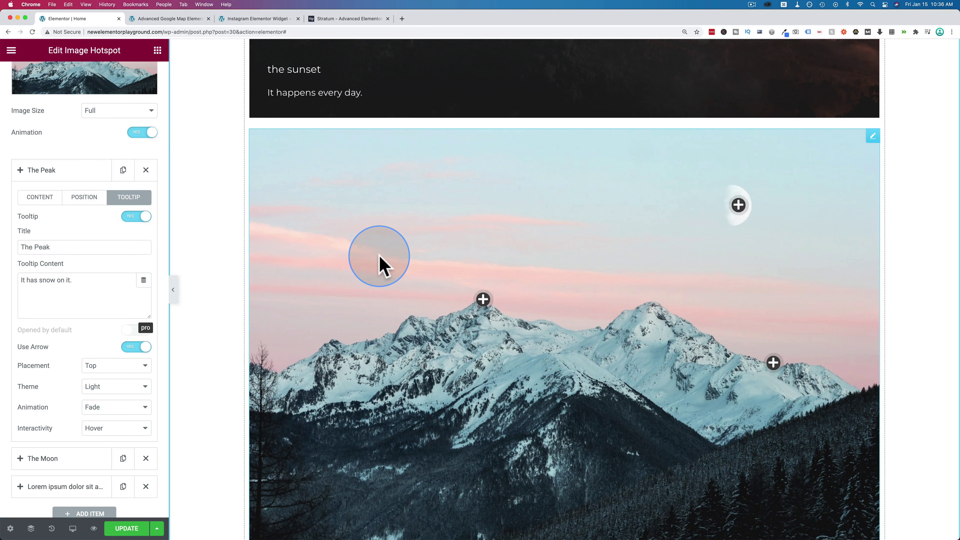
scroll(379, 256, "down", 6)
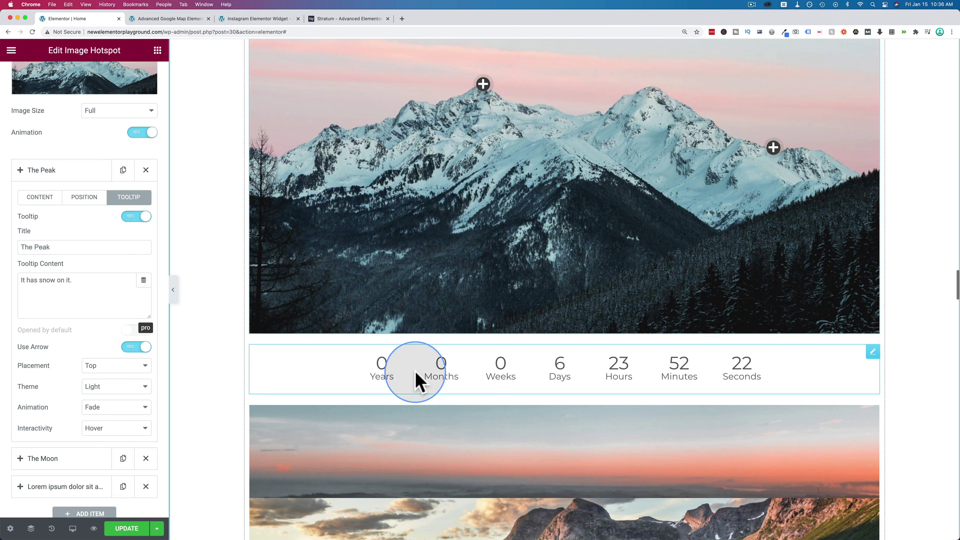
Step: Select the countdown widget below the mountain image and browse its Style options
left_click(416, 379)
scroll(417, 380, "down", 1)
scroll(378, 397, "down", 1)
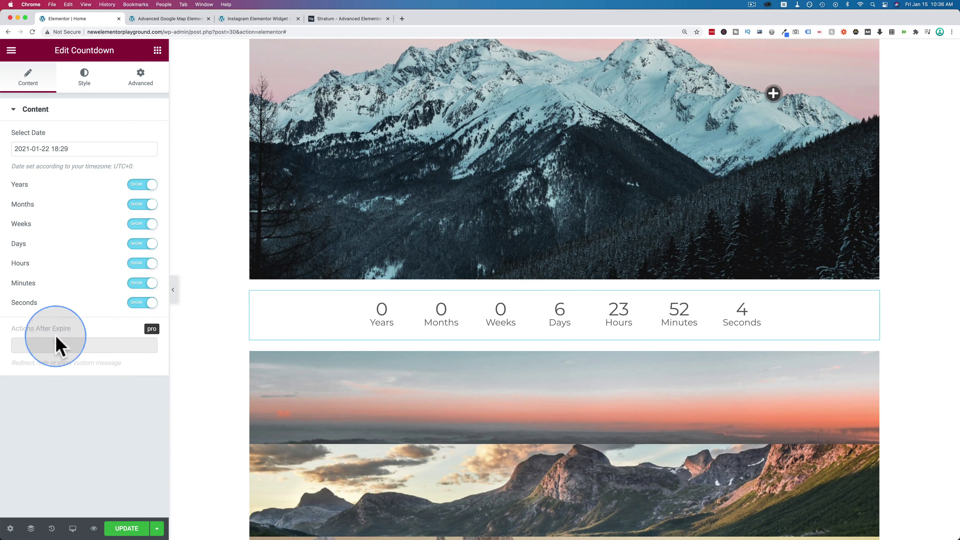
left_click(83, 81)
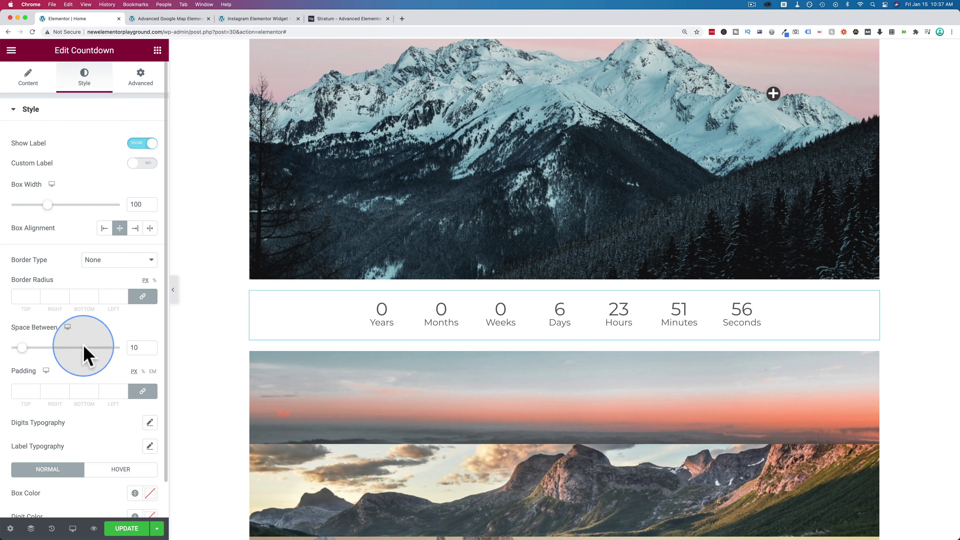
left_click(75, 114)
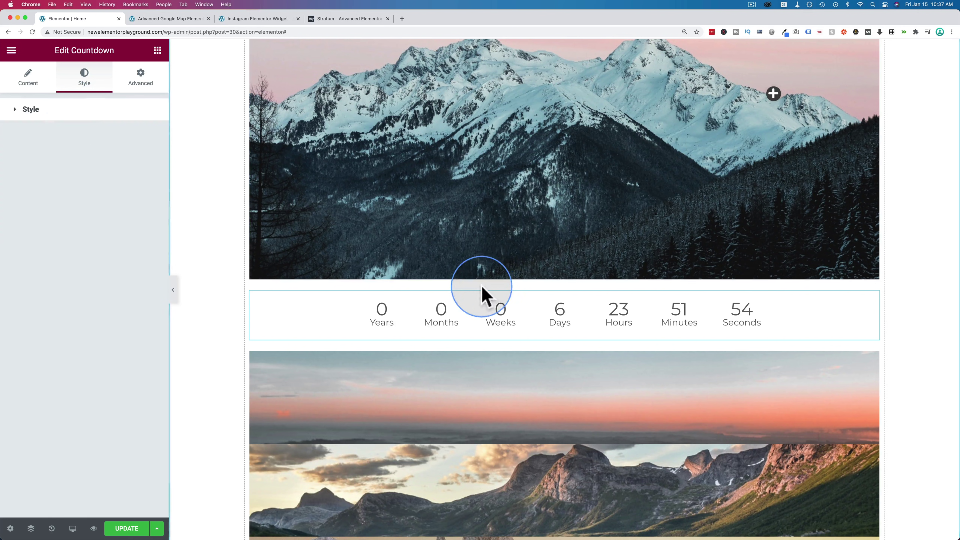
scroll(491, 314, "down", 2)
scroll(240, 315, "down", 3)
Step: Select the image accordion and expand its Item #1 settings
left_click(344, 257)
scroll(232, 259, "down", 3)
mouse_move(348, 181)
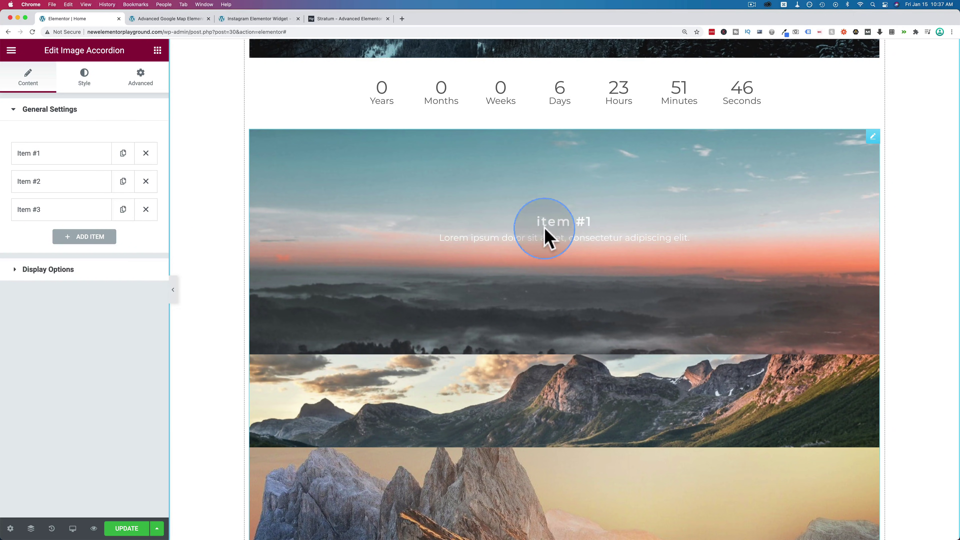
mouse_move(558, 382)
scroll(555, 380, "down", 2)
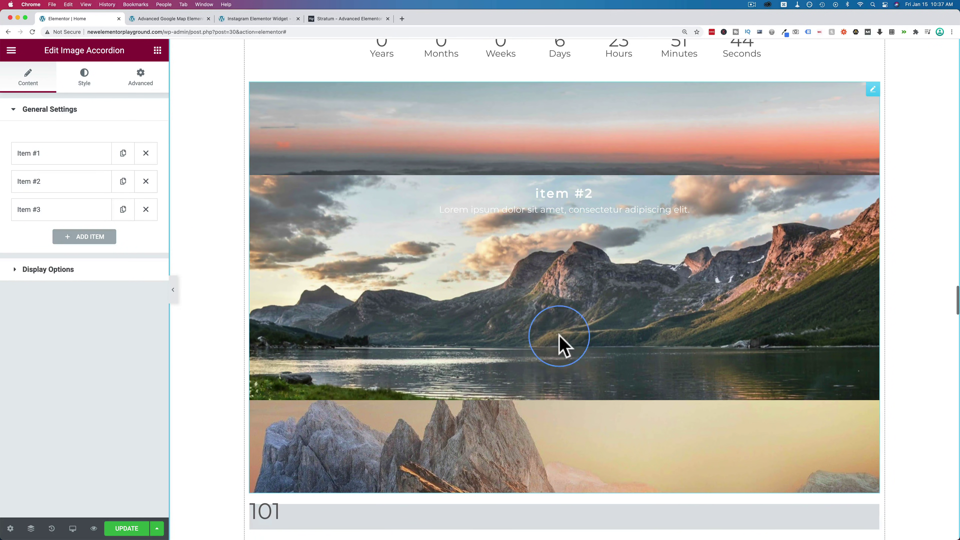
mouse_move(562, 438)
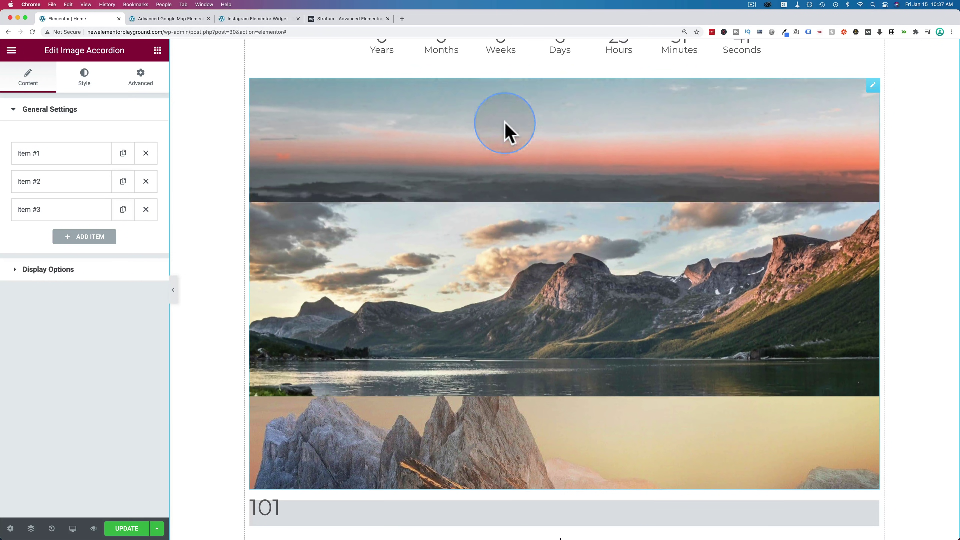
mouse_move(507, 132)
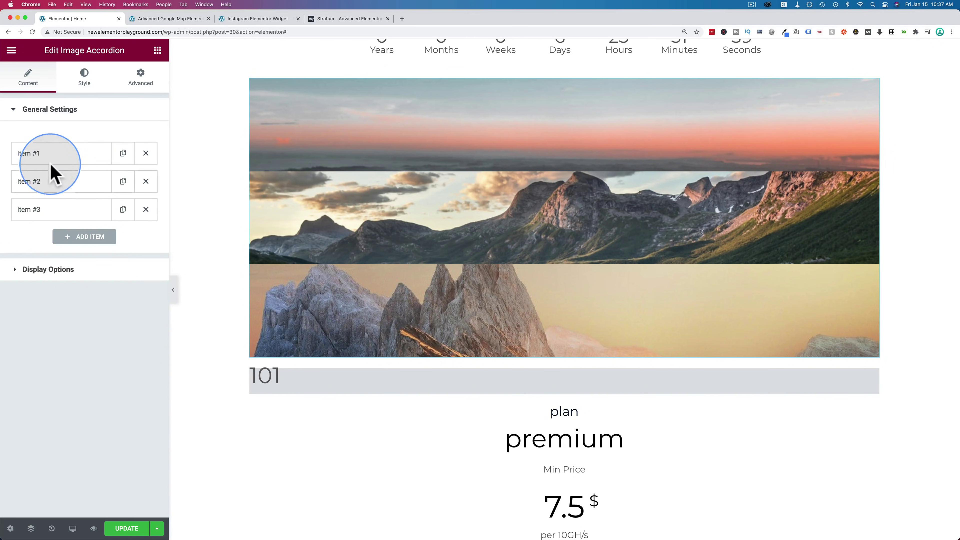
left_click(45, 155)
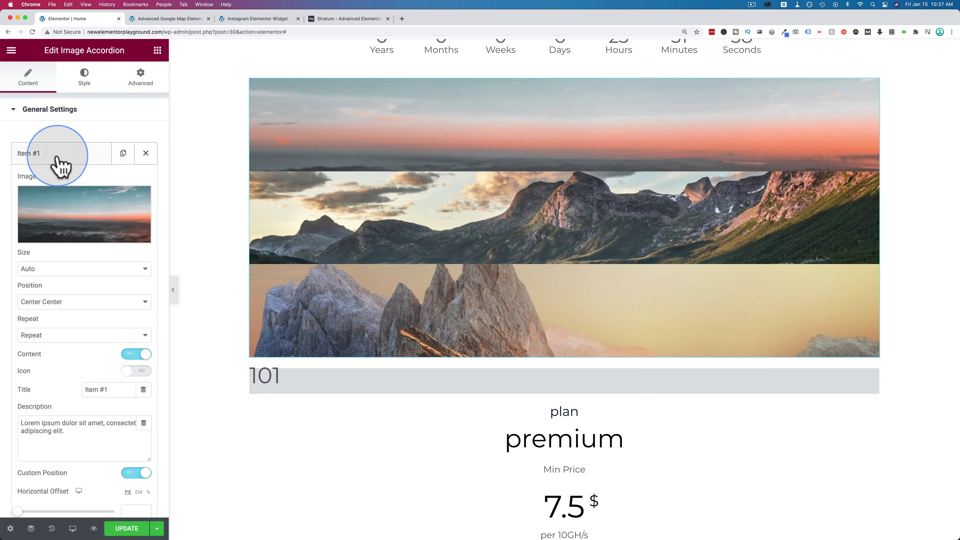
Step: Hide and restore Item #1's caption, add then remove its icon, and open Style > Content
mouse_move(79, 210)
scroll(56, 212, "down", 5)
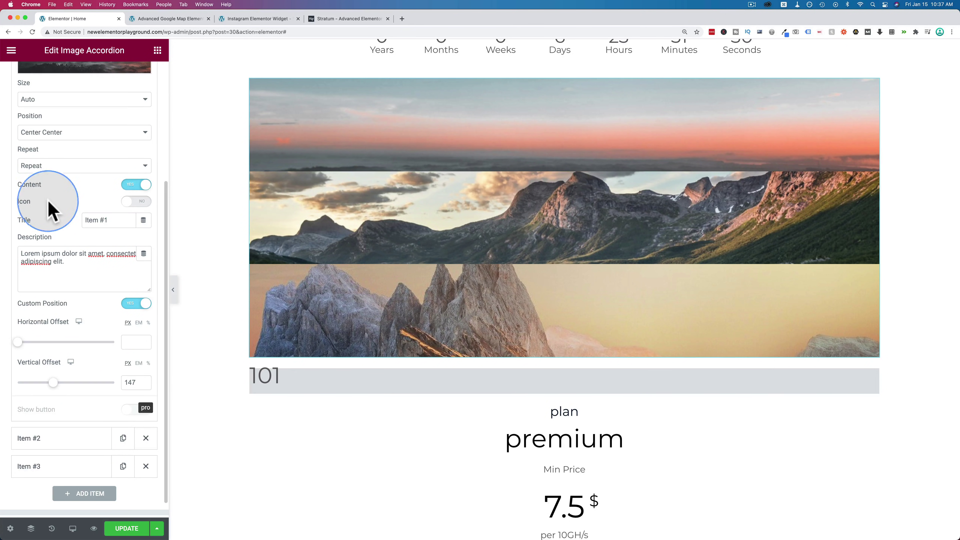
left_click(135, 185)
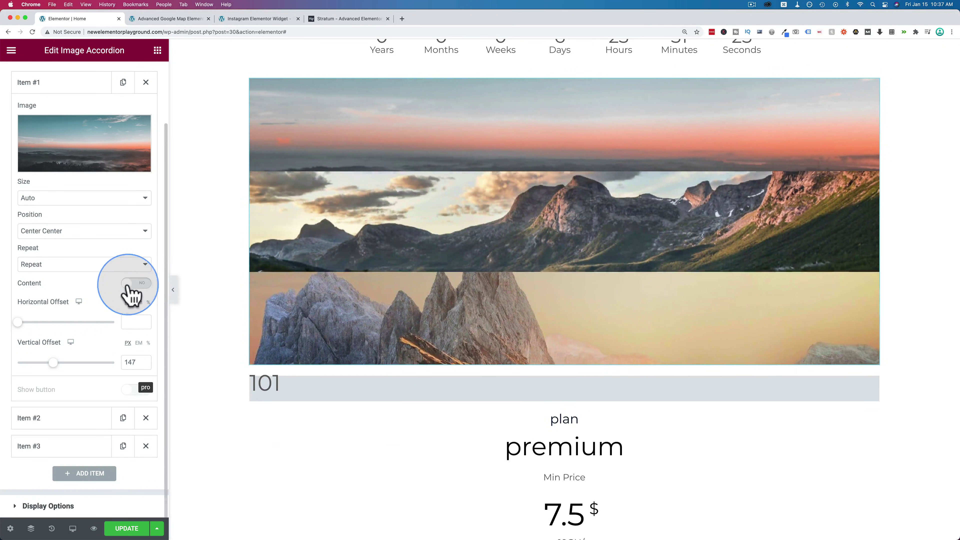
left_click(133, 283)
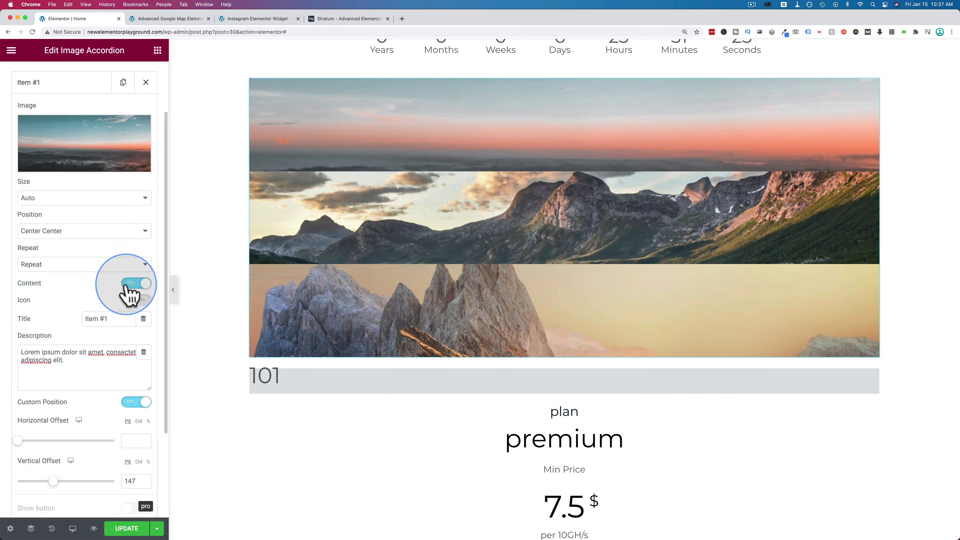
scroll(95, 296, "down", 3)
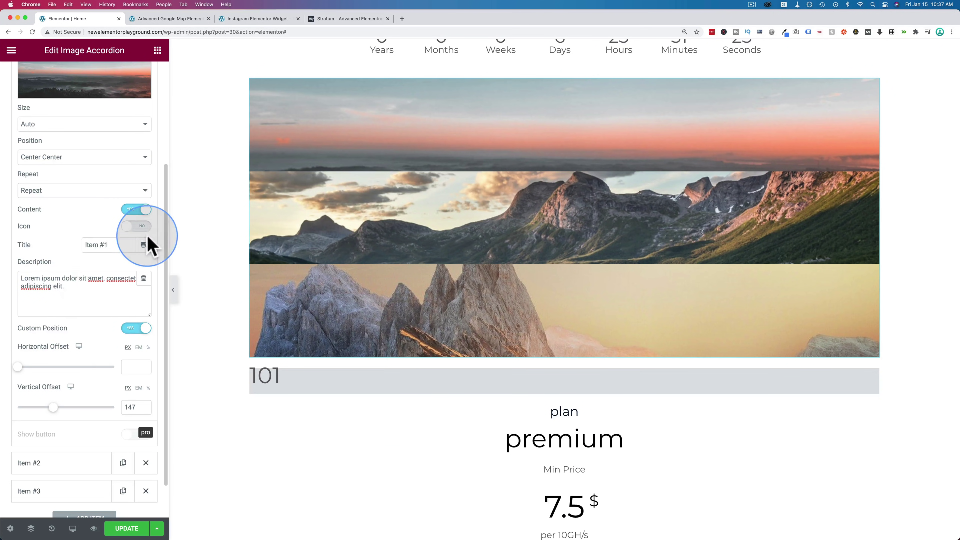
left_click(131, 227)
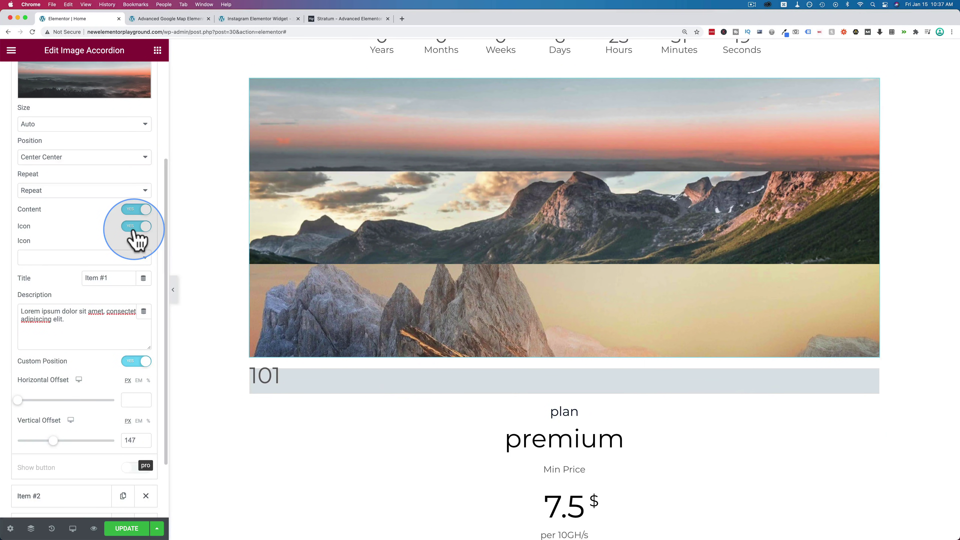
left_click(135, 227)
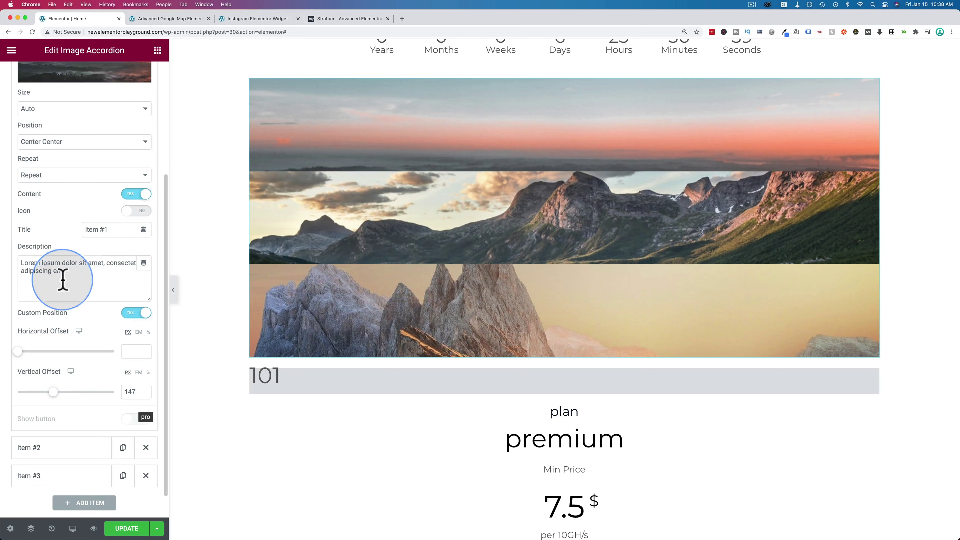
scroll(92, 279, "down", 1)
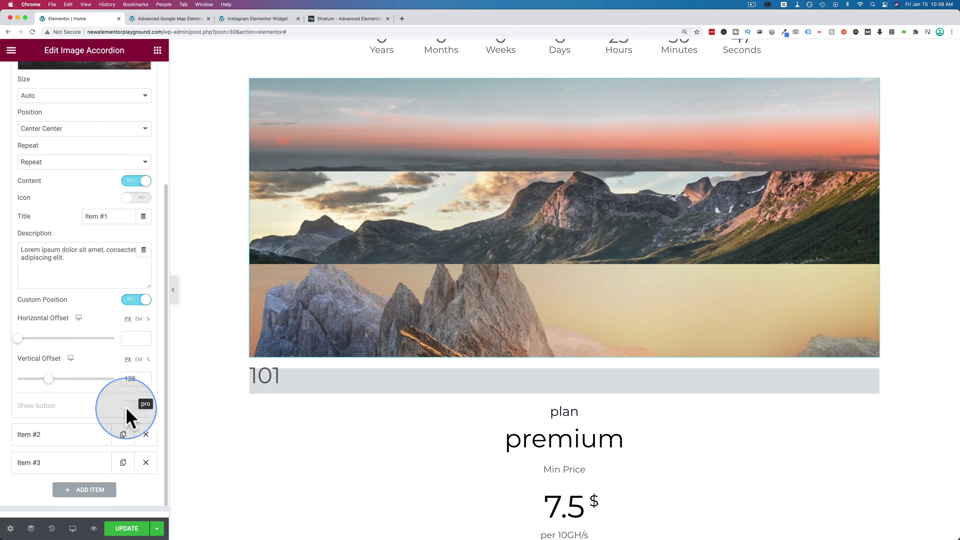
scroll(84, 265, "up", 10)
left_click(85, 77)
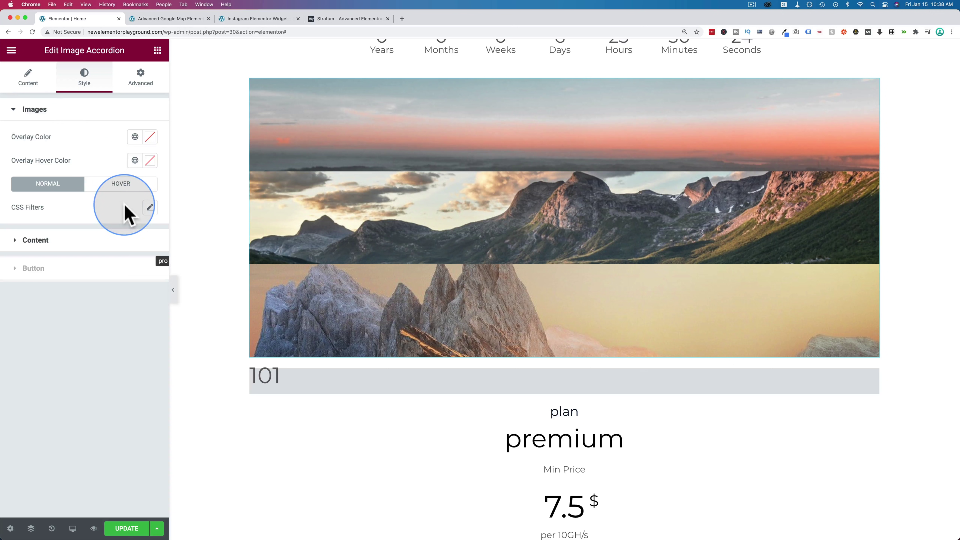
left_click(72, 242)
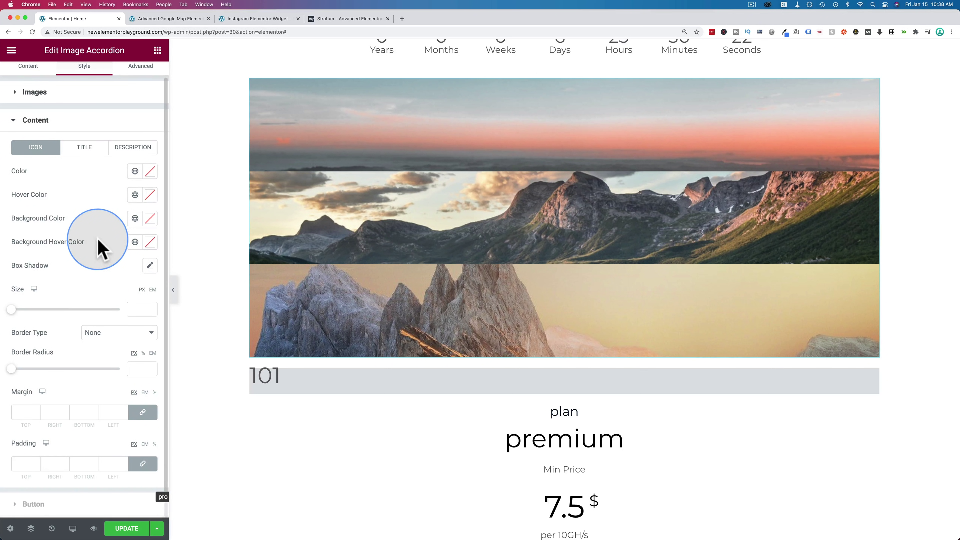
Step: Lower the 101 counter's End Value to 100 and view its Style options
scroll(225, 294, "down", 5)
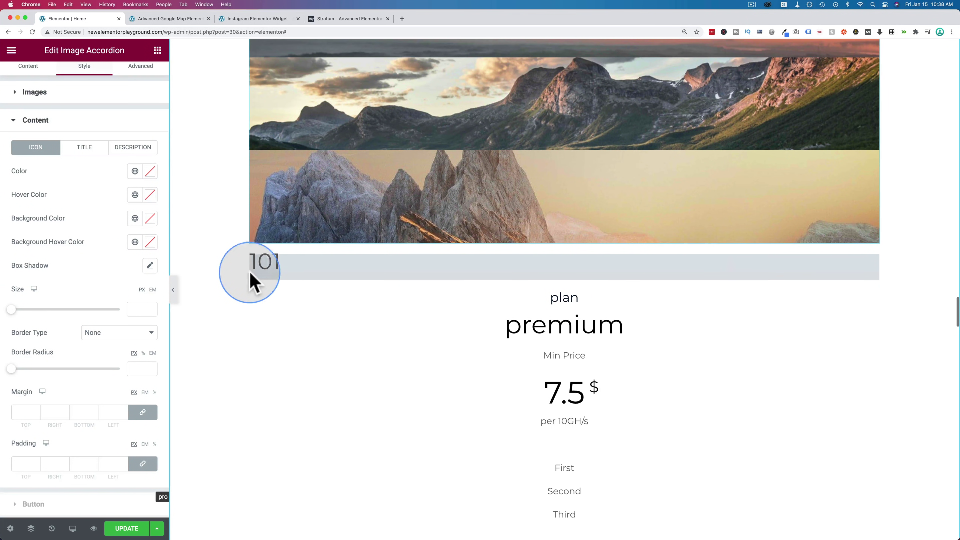
left_click(283, 272)
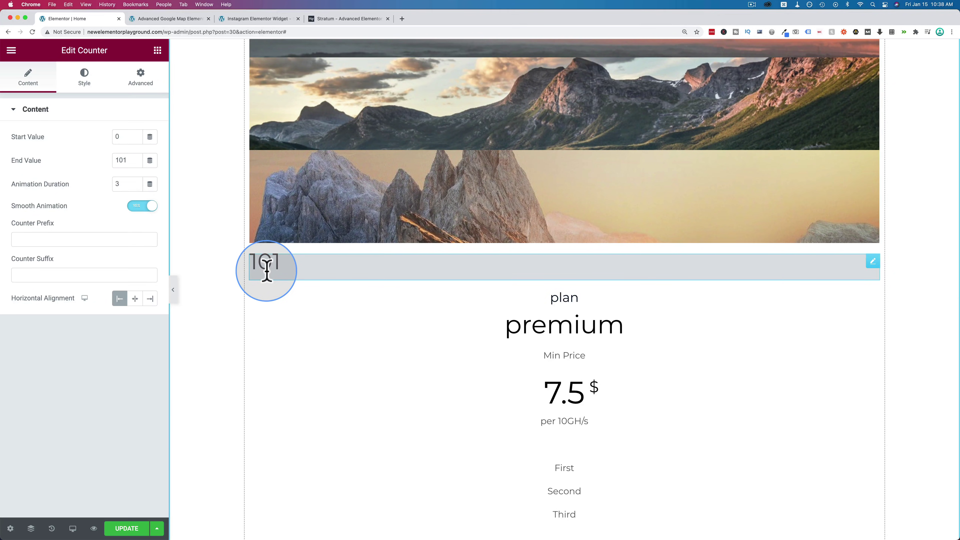
left_click(135, 162)
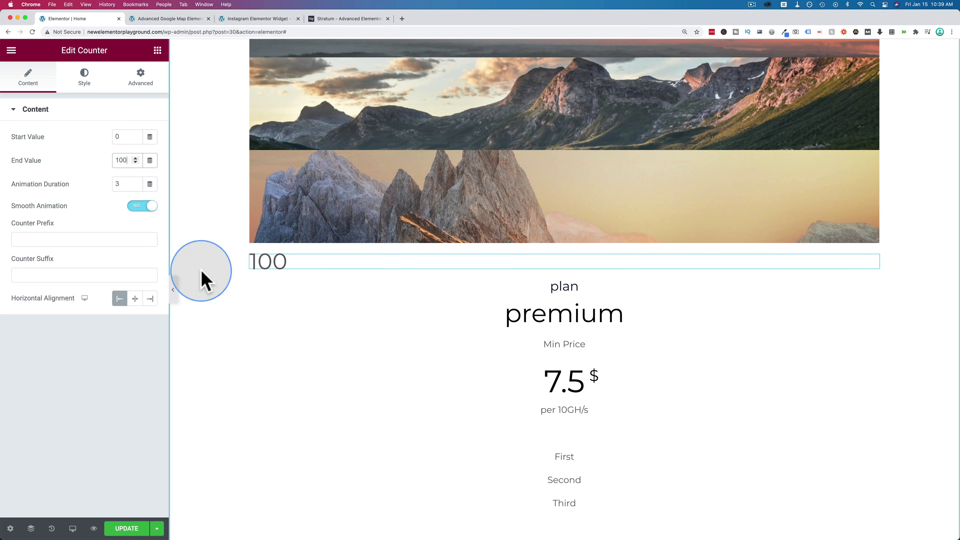
left_click(70, 77)
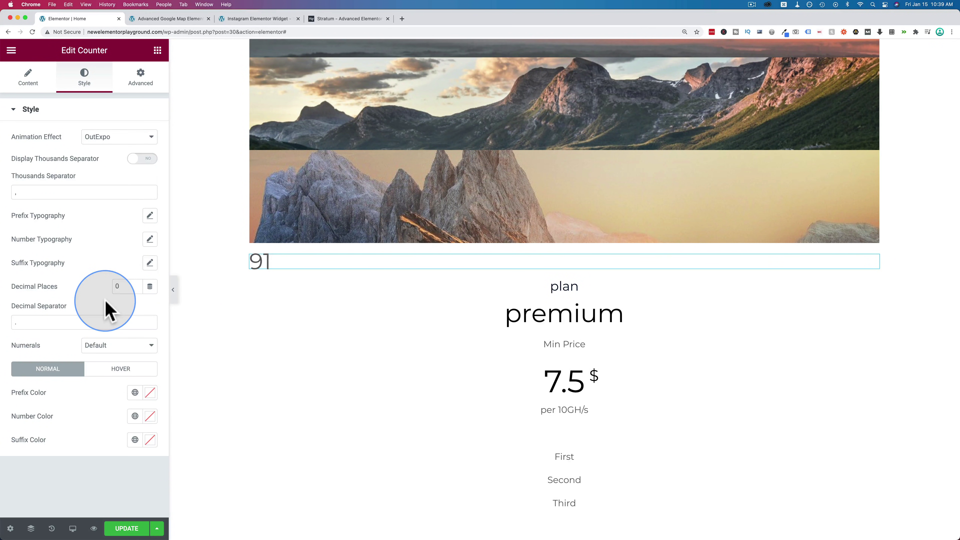
Step: Select the premium price table (7.5 $ per 10GH/s) and browse its content and colour style options
scroll(395, 301, "down", 3)
left_click(395, 298)
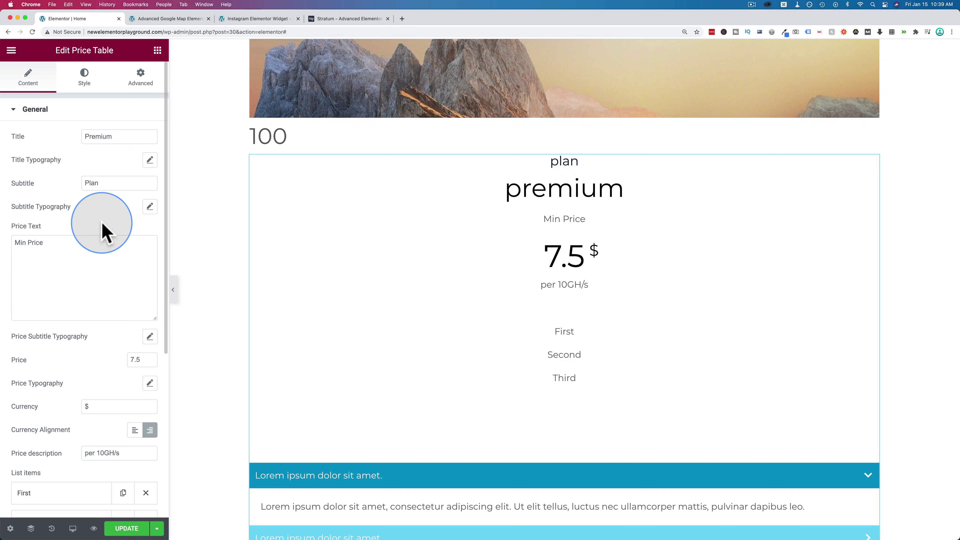
scroll(102, 232, "down", 10)
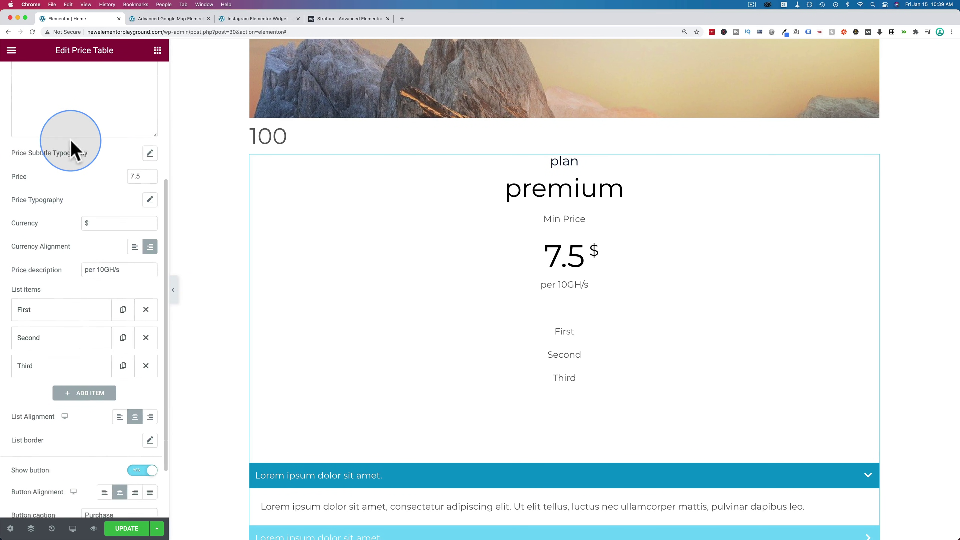
scroll(72, 321, "down", 1)
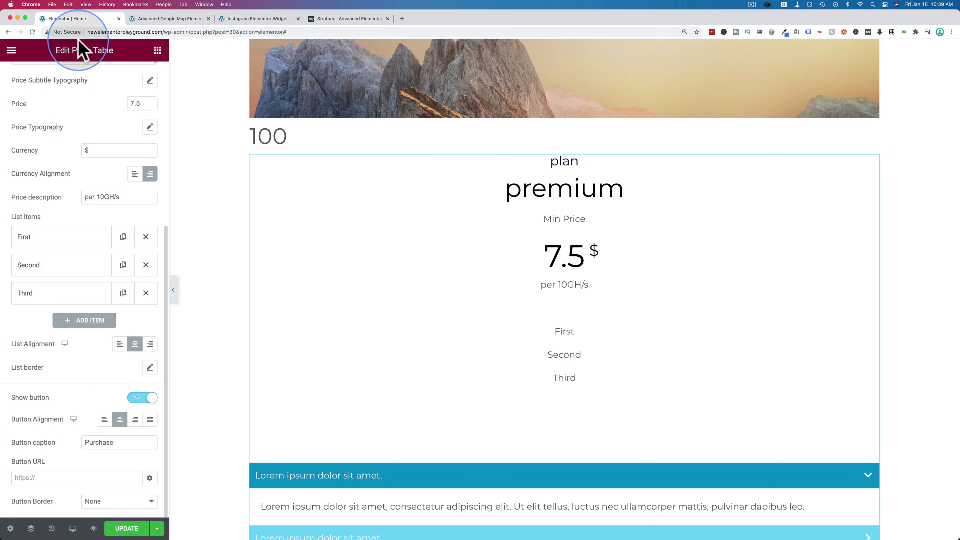
scroll(85, 122, "up", 10)
left_click(85, 78)
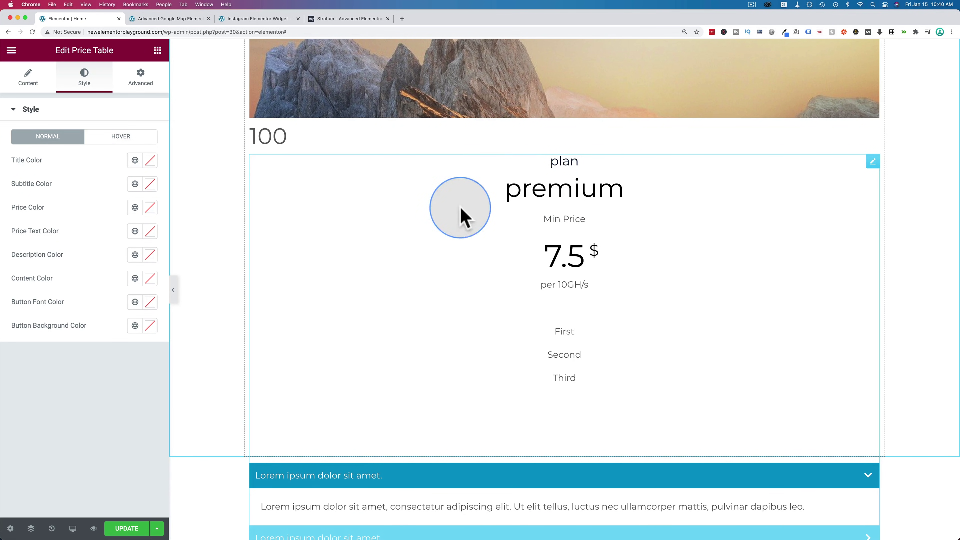
scroll(466, 227, "up", 10)
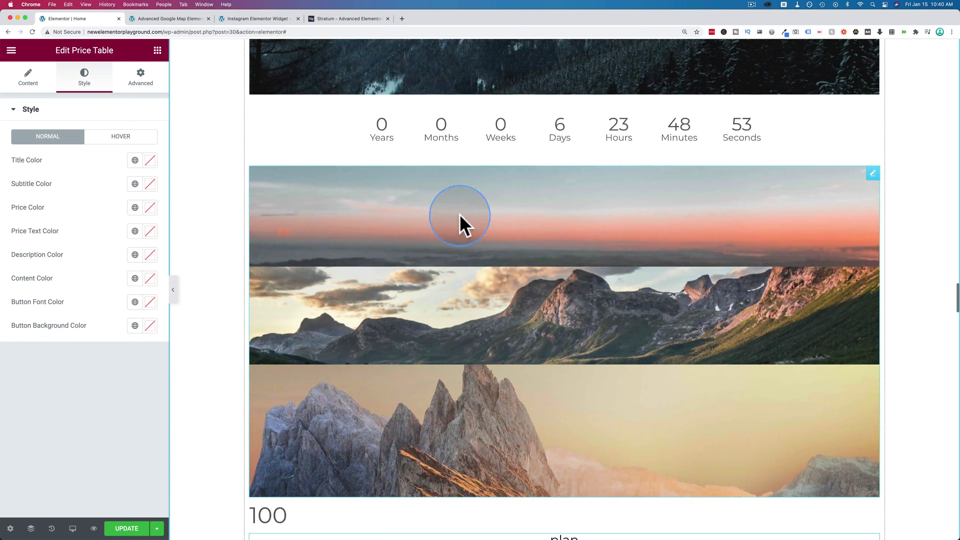
scroll(459, 225, "down", 15)
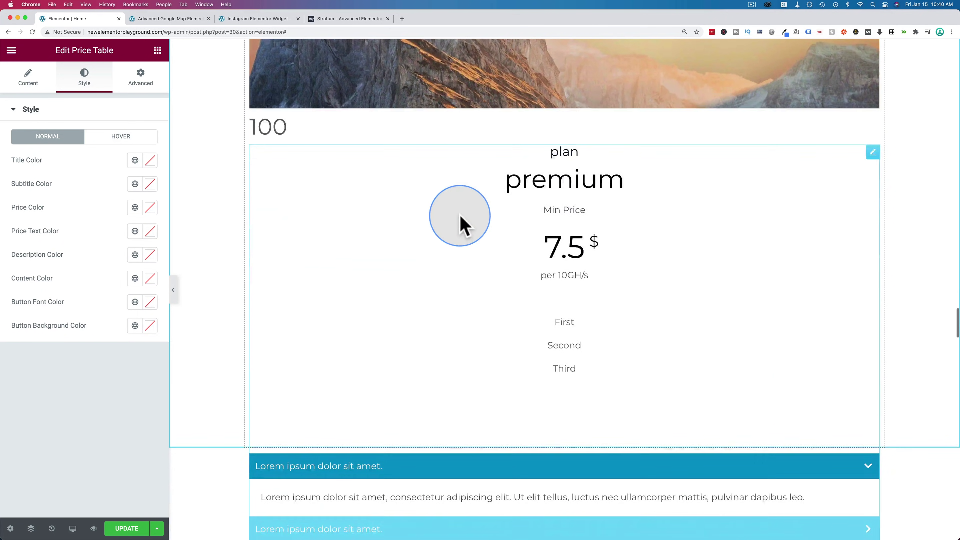
scroll(571, 183, "up", 2)
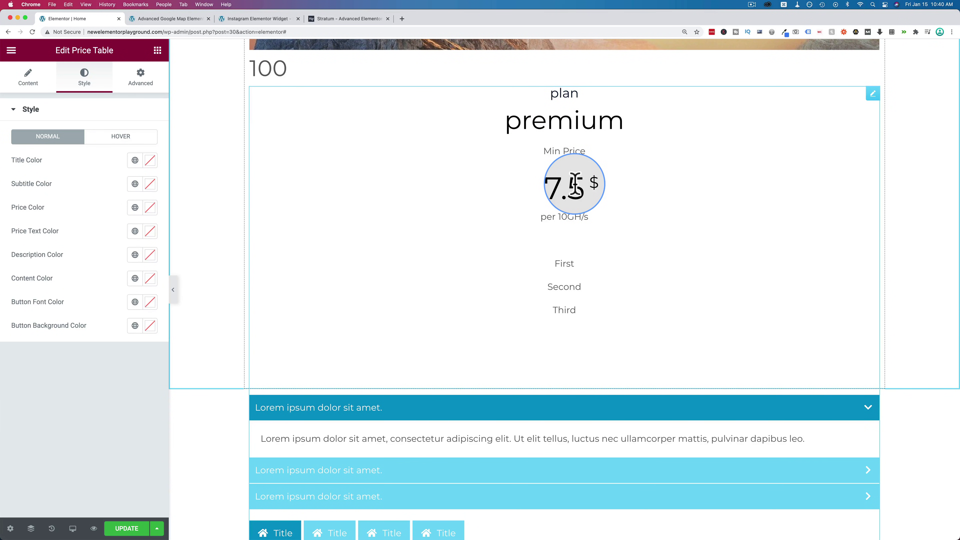
scroll(406, 339, "up", 1)
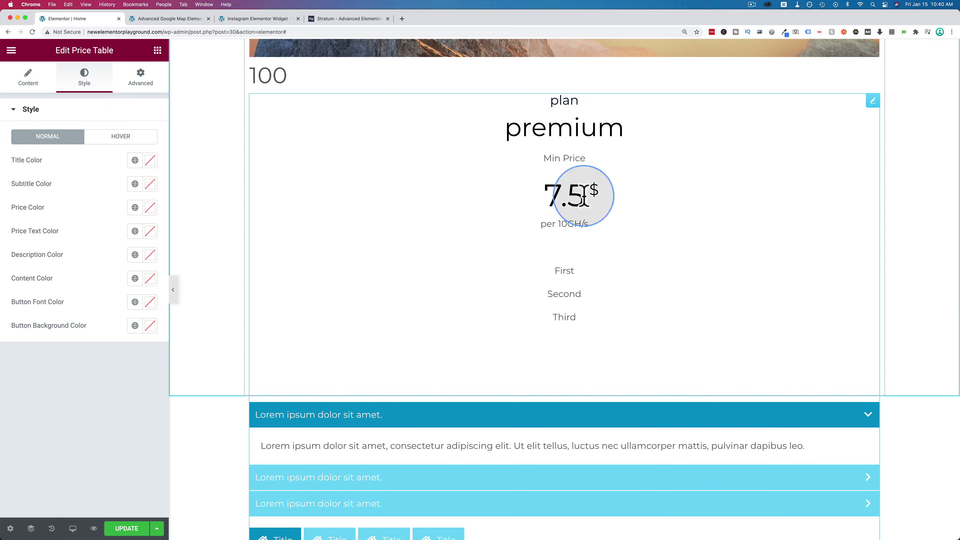
scroll(444, 235, "down", 3)
scroll(444, 235, "down", 3)
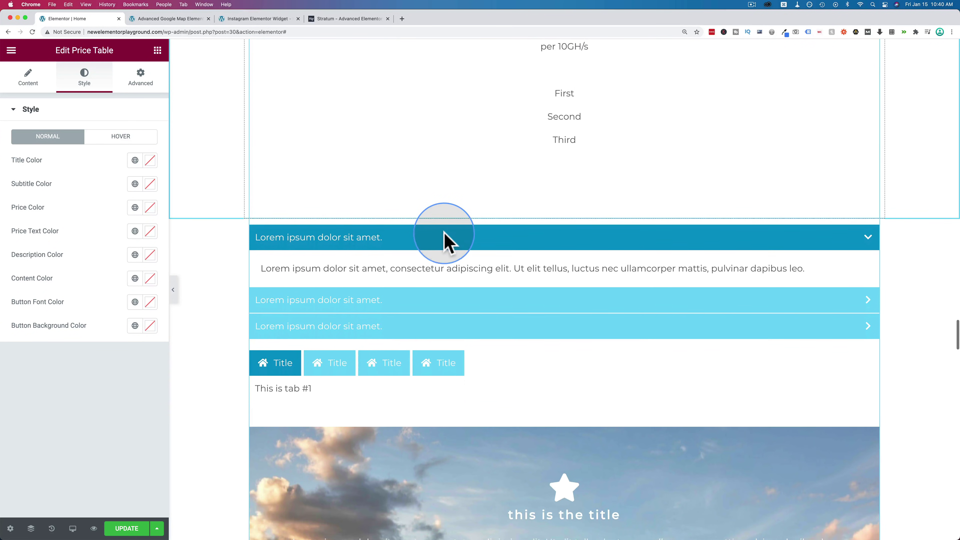
Step: Select the accordion and test opening and closing its three items
left_click(359, 219)
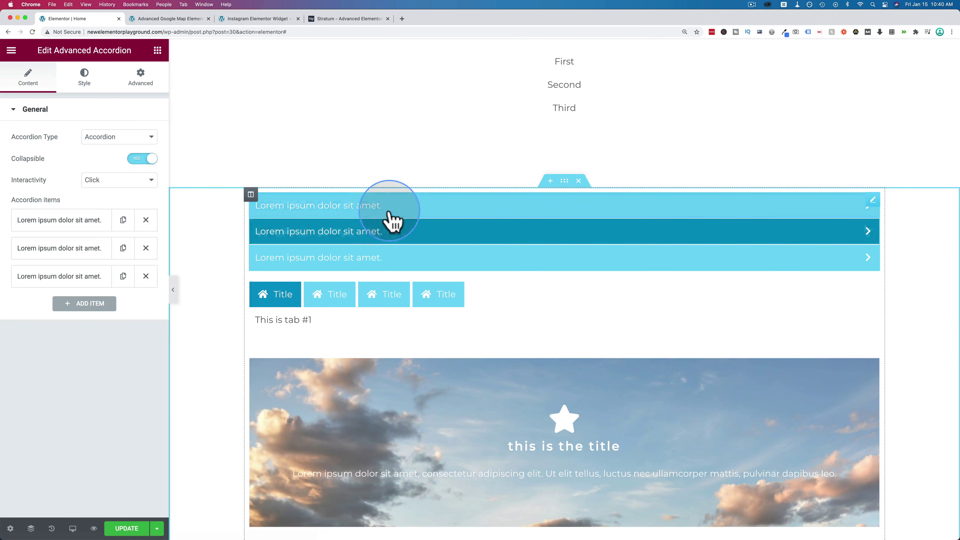
left_click(397, 212)
left_click(396, 266)
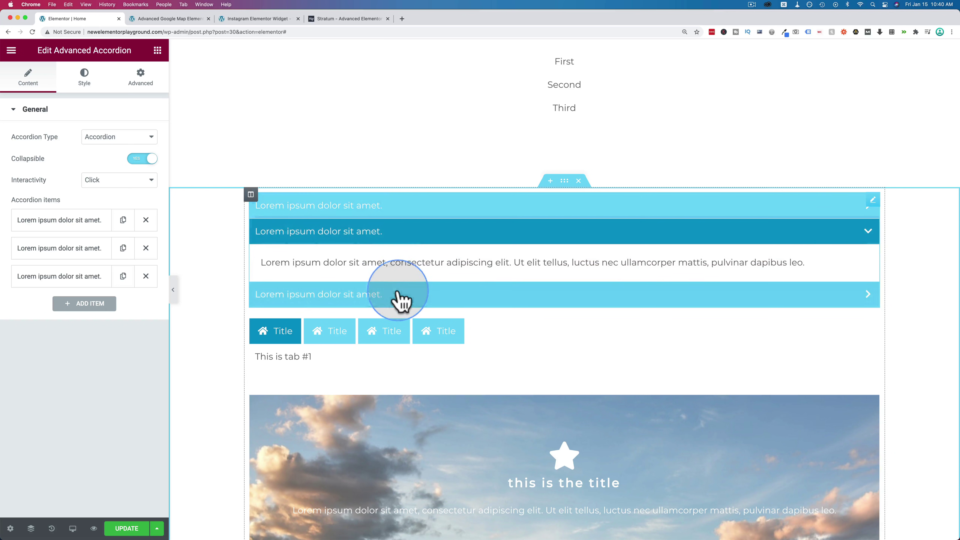
left_click(397, 296)
left_click(393, 214)
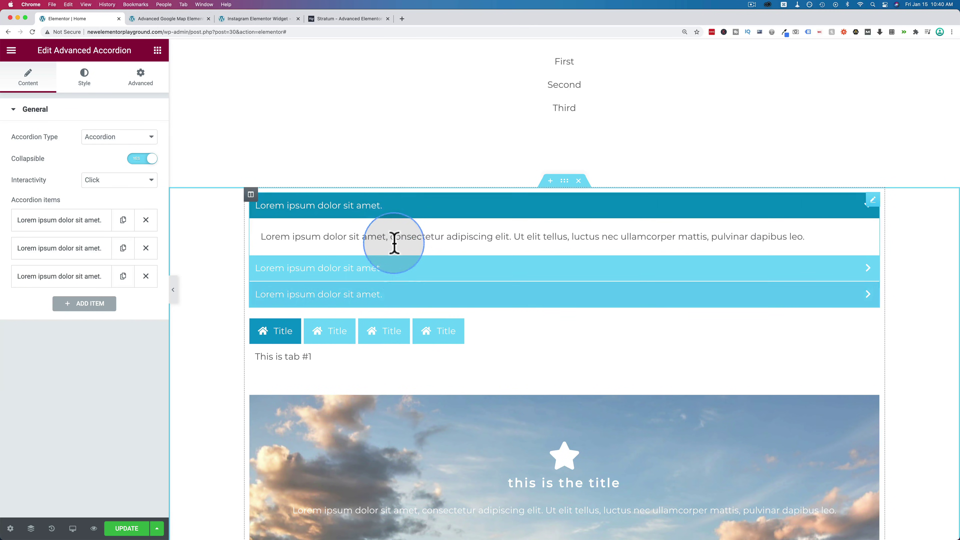
left_click(396, 266)
left_click(379, 206)
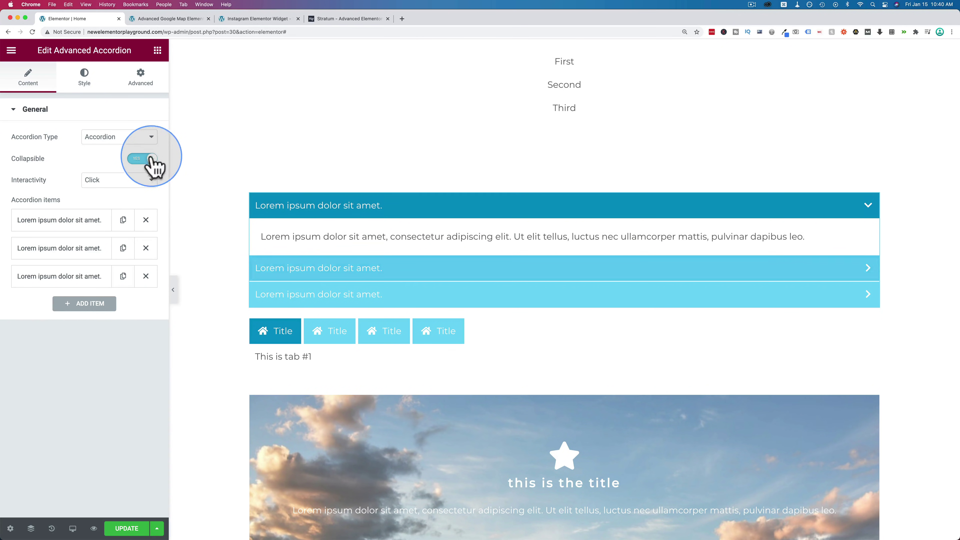
Step: Switch Accordion Type to Toggle, test the items, then switch back to Accordion
left_click(130, 148)
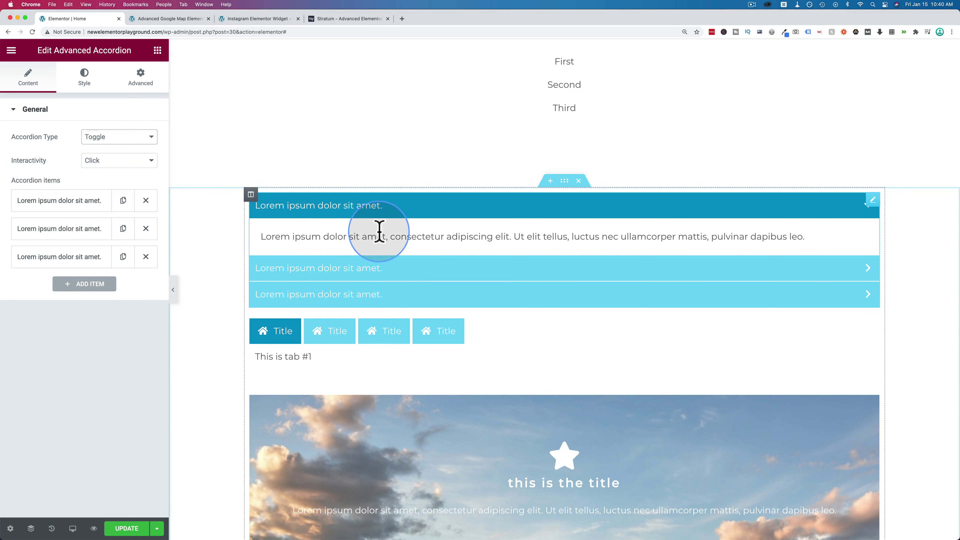
left_click(392, 270)
left_click(408, 328)
left_click(398, 331)
left_click(401, 273)
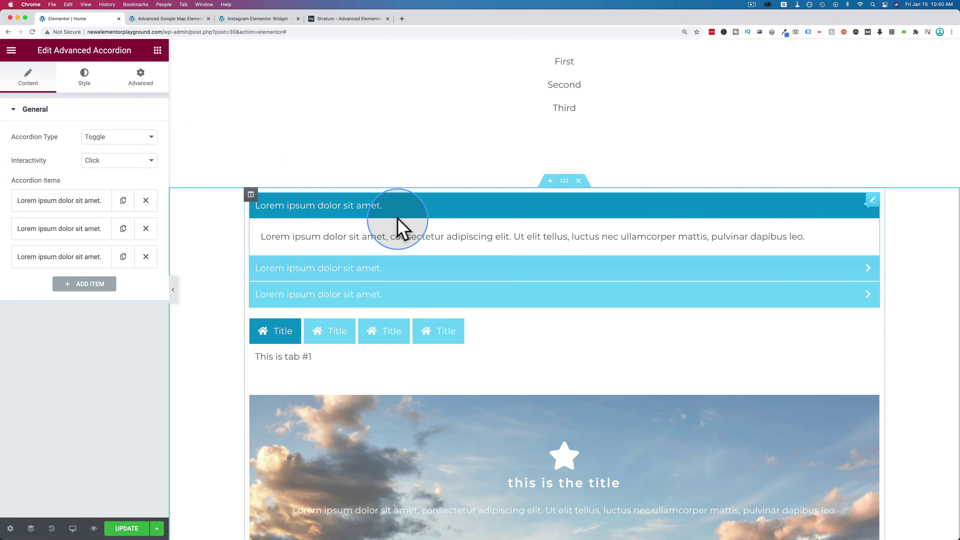
left_click(391, 211)
left_click(138, 139)
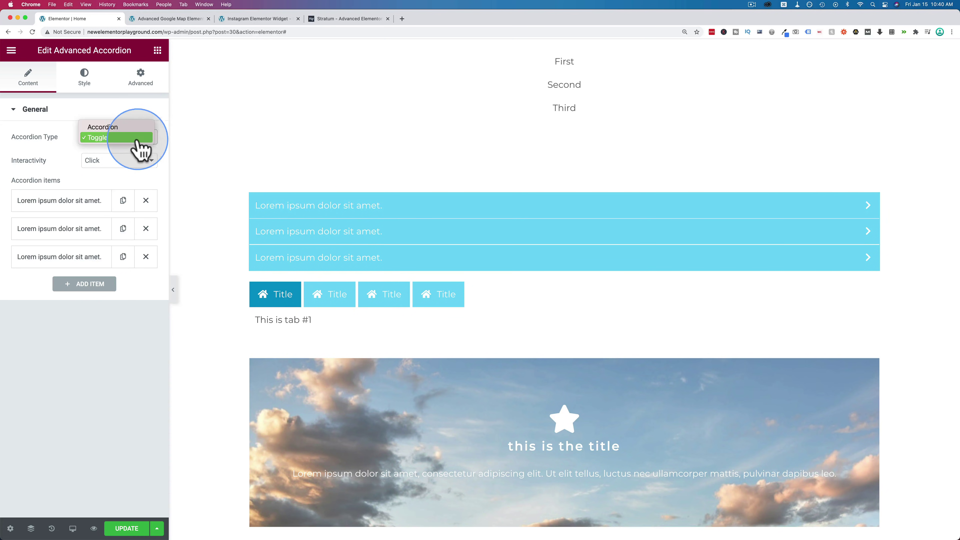
left_click(124, 128)
left_click(382, 214)
left_click(369, 217)
left_click(369, 236)
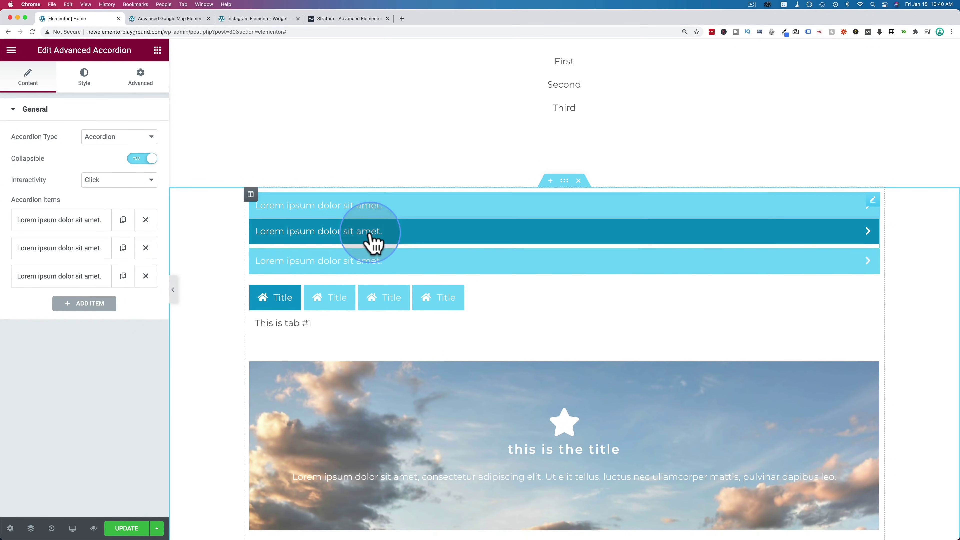
left_click(375, 301)
left_click(369, 210)
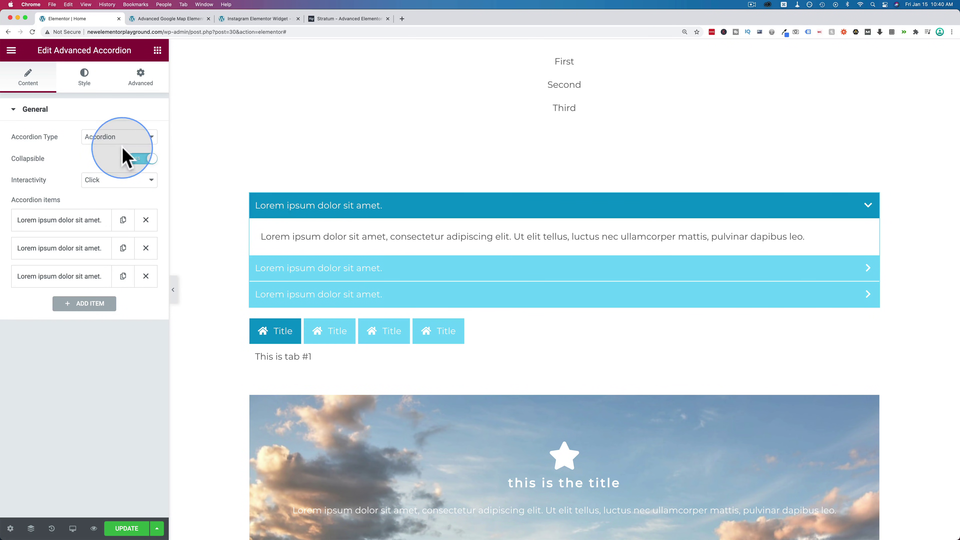
Step: Turn Collapsible off to test the items, then turn it back on
left_click(140, 159)
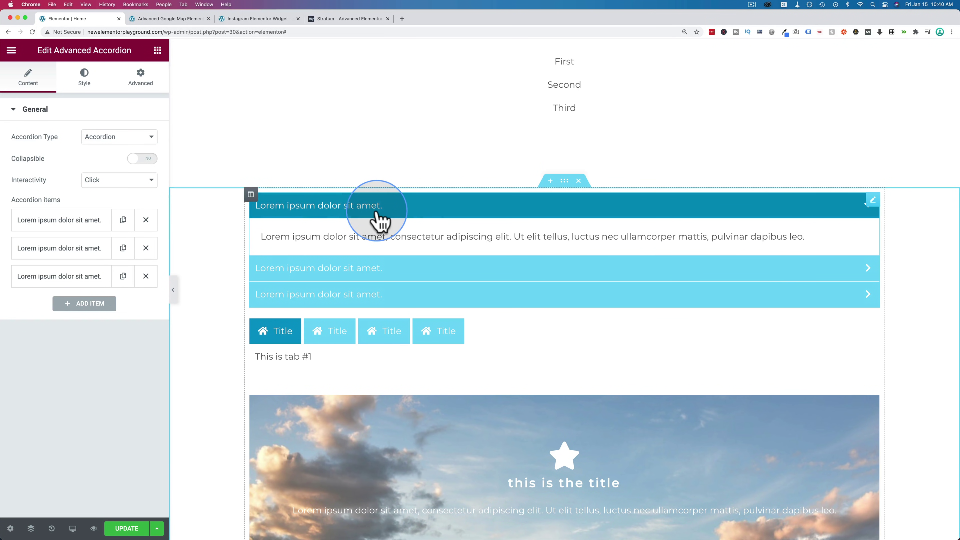
left_click(403, 268)
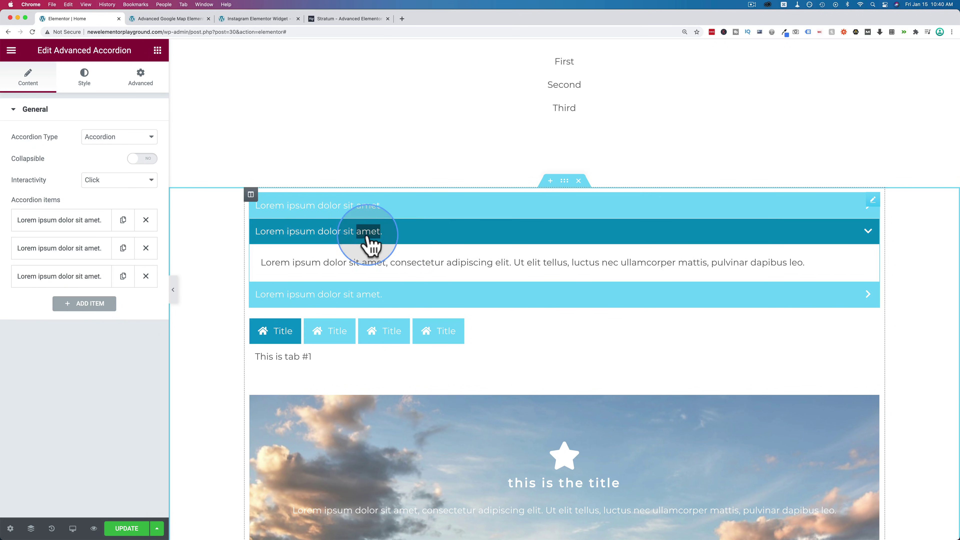
left_click(140, 161)
left_click(381, 214)
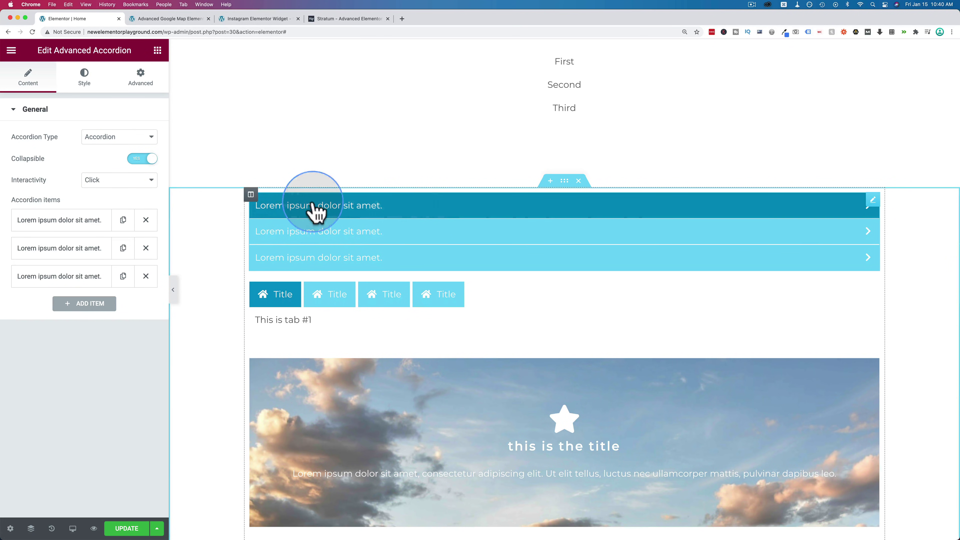
Step: Expand item 1's settings and open the accordion's general style options (spacing 1, no border)
left_click(82, 219)
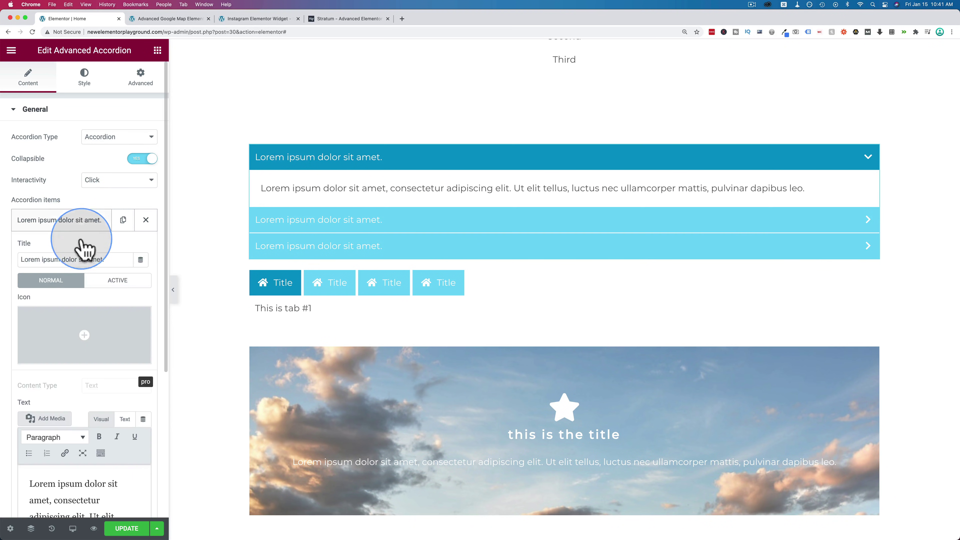
scroll(81, 251, "down", 5)
scroll(119, 288, "down", 3)
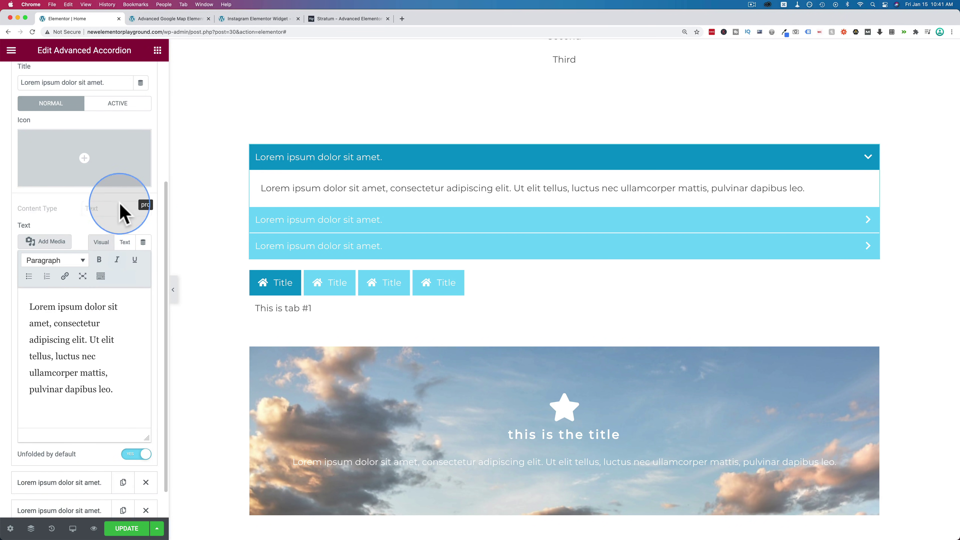
scroll(102, 216, "up", 4)
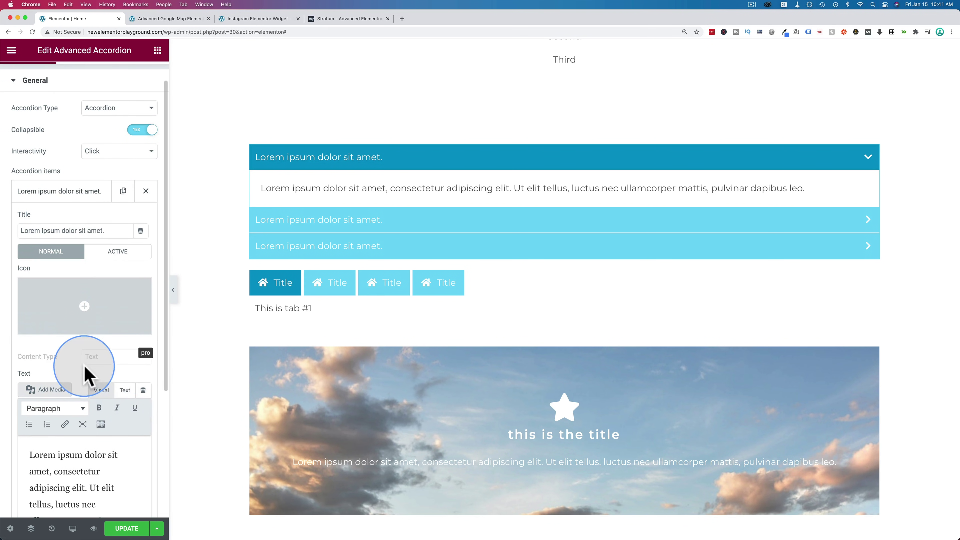
scroll(79, 369, "up", 1)
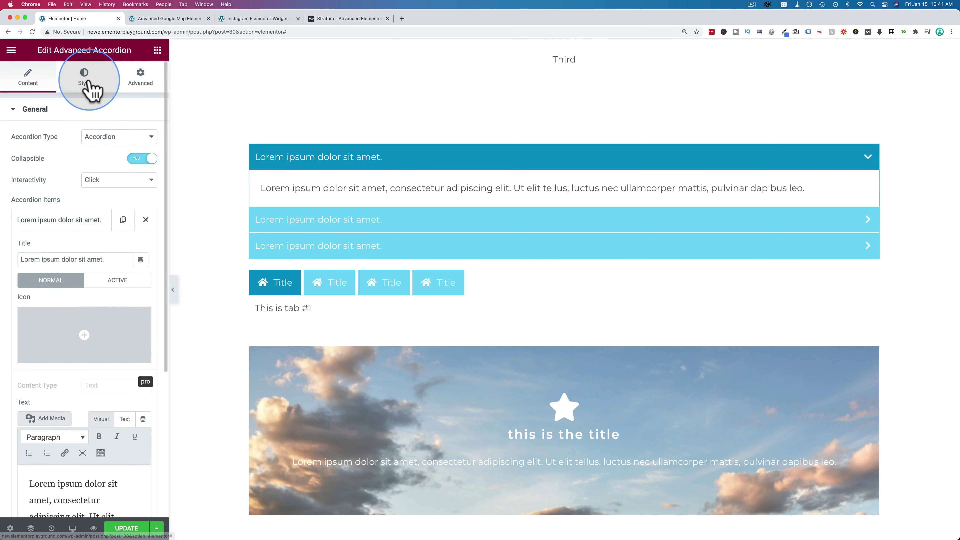
left_click(91, 90)
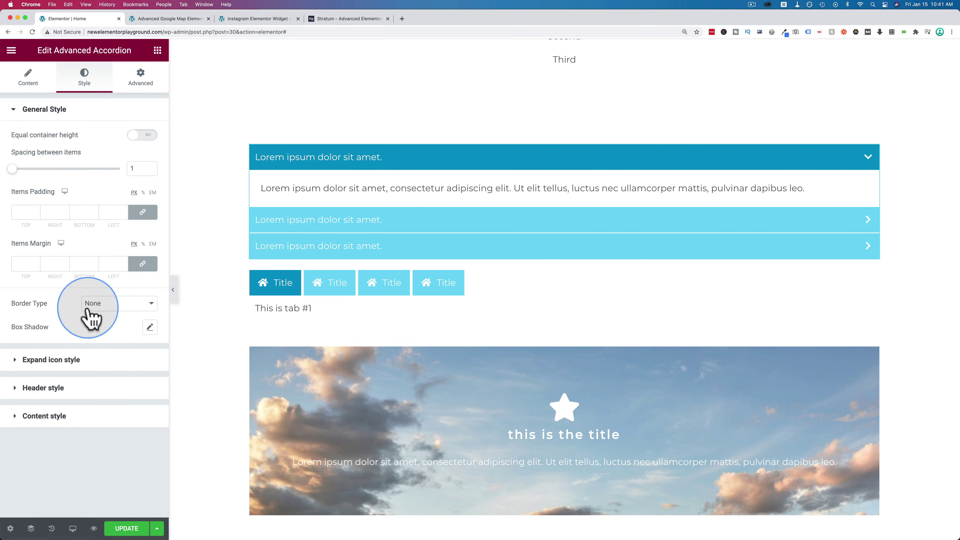
Step: Select the tabs widget, click through its three tabs, and inspect the first tab item
scroll(372, 279, "down", 1)
left_click(372, 280)
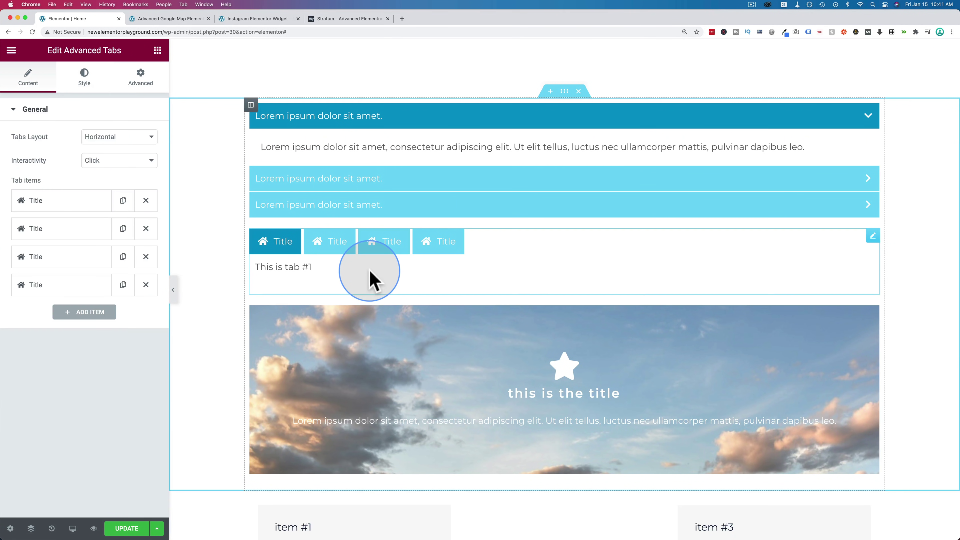
left_click(323, 250)
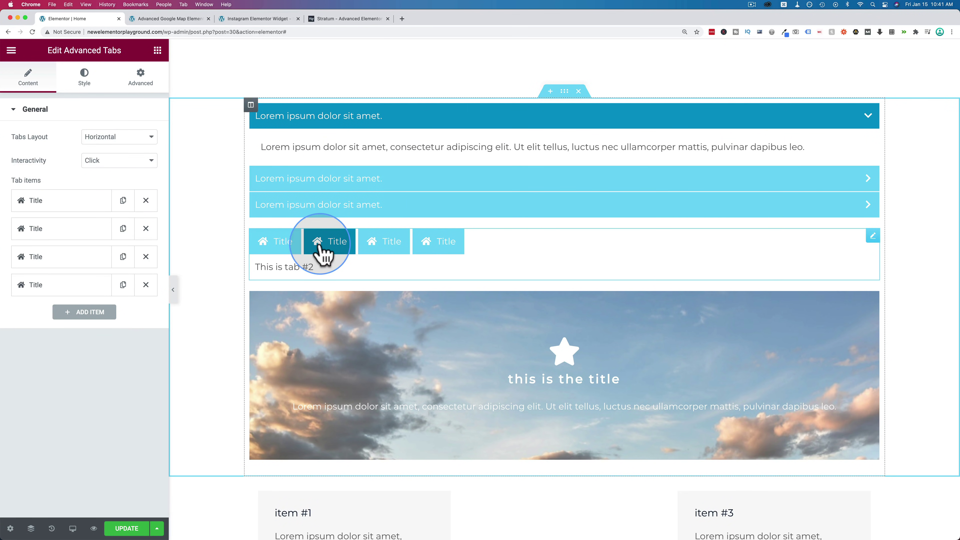
left_click(382, 249)
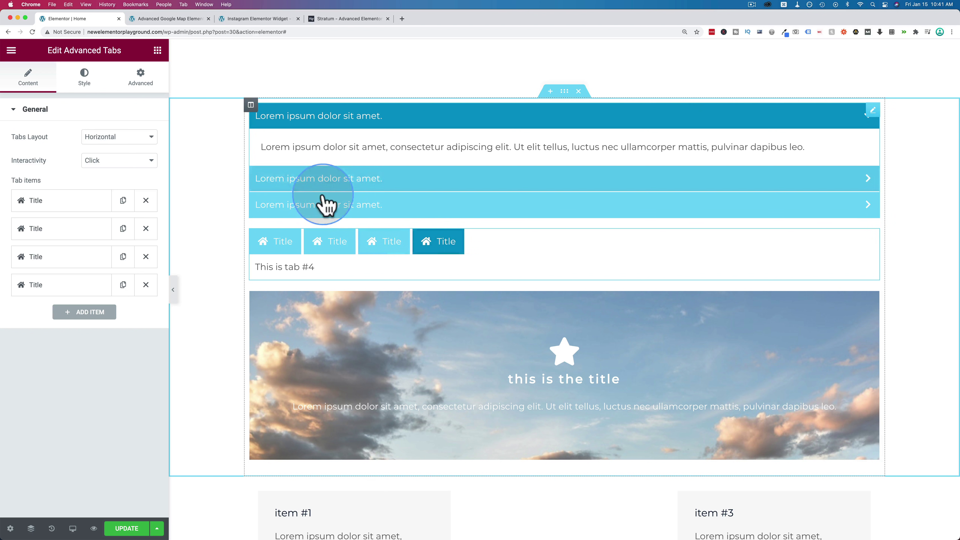
left_click(273, 246)
left_click(329, 246)
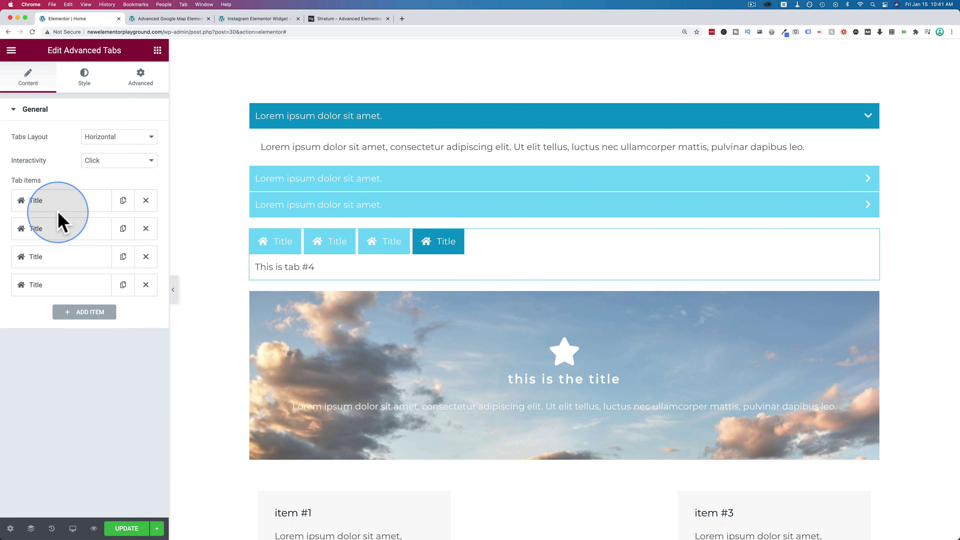
left_click(70, 202)
scroll(110, 242, "down", 5)
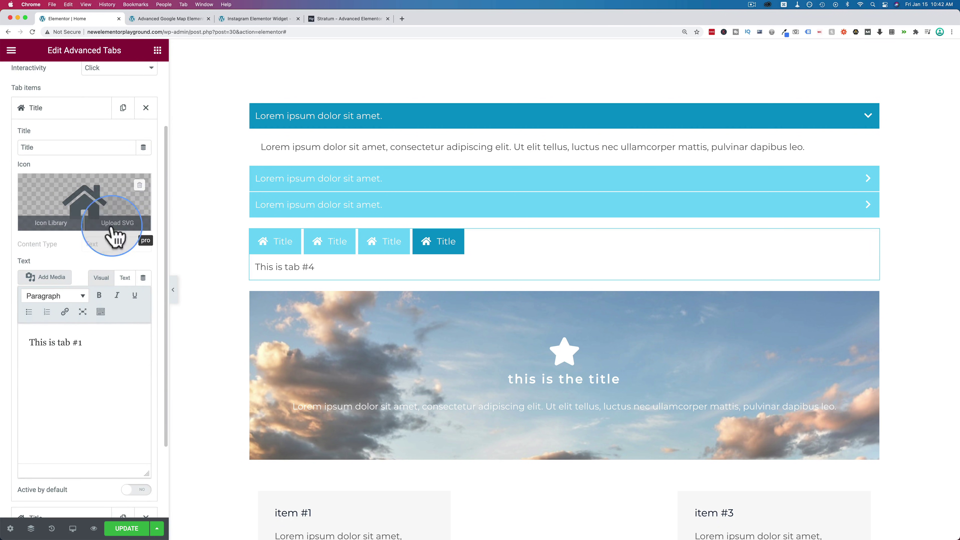
scroll(97, 225, "up", 4)
left_click(118, 175)
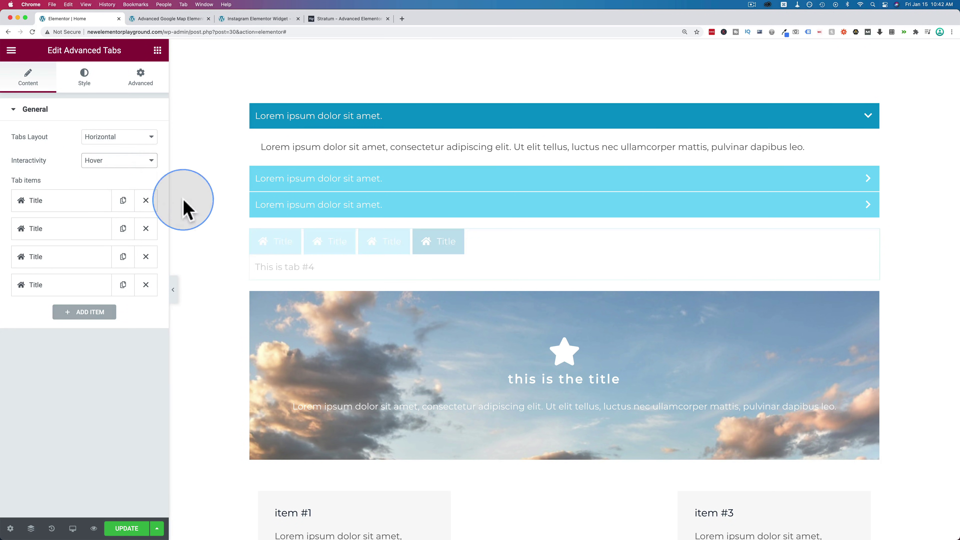
Step: Switch tab Interactivity to Hover, back to Click, and leave the second tab showing
left_click(119, 175)
mouse_move(329, 246)
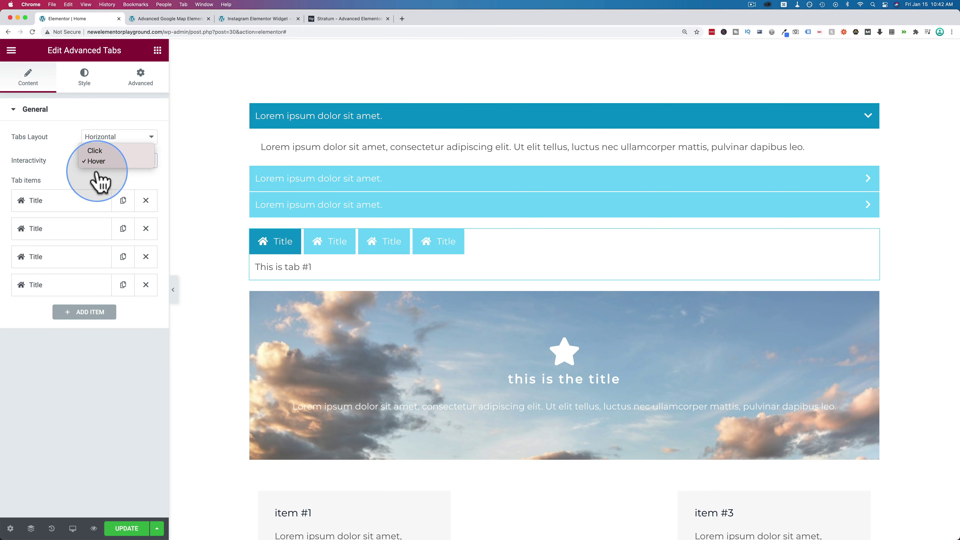
left_click(96, 151)
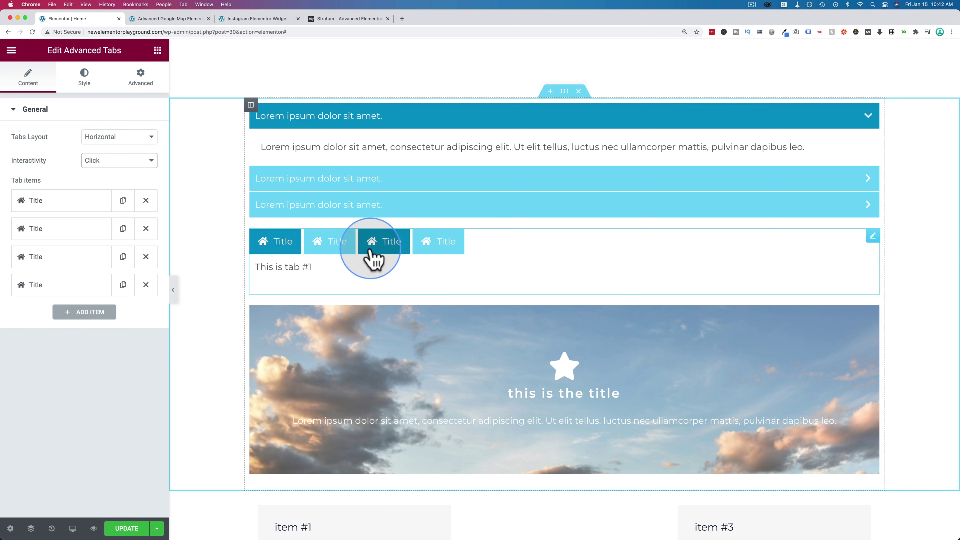
left_click(372, 250)
left_click(328, 251)
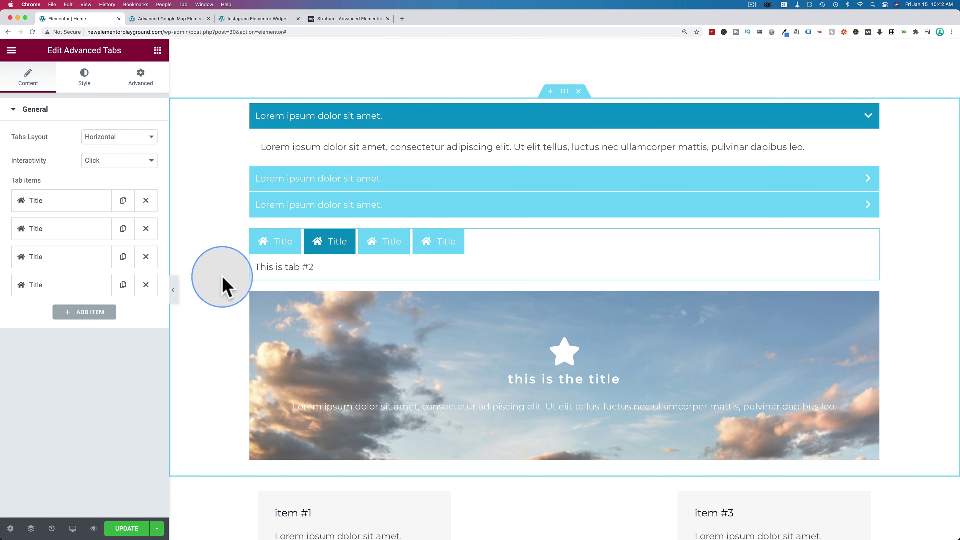
scroll(187, 291, "down", 3)
Step: Select the Horizontal Timeline and scroll through its items
left_click(301, 267)
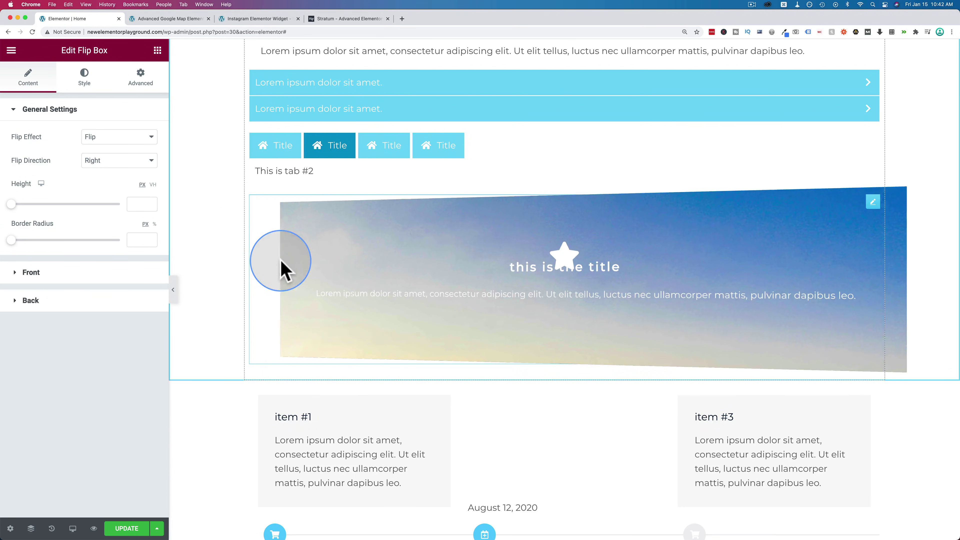
scroll(189, 280, "down", 4)
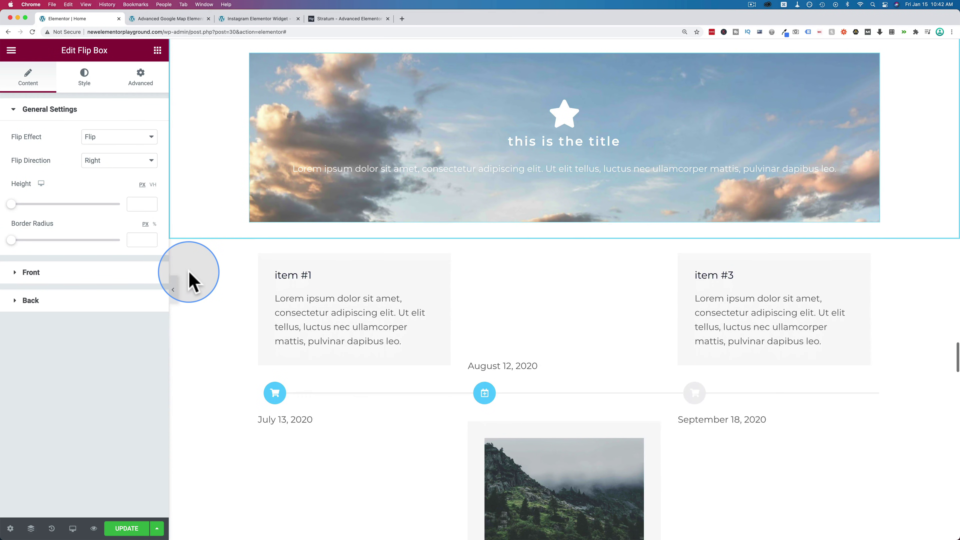
left_click(370, 247)
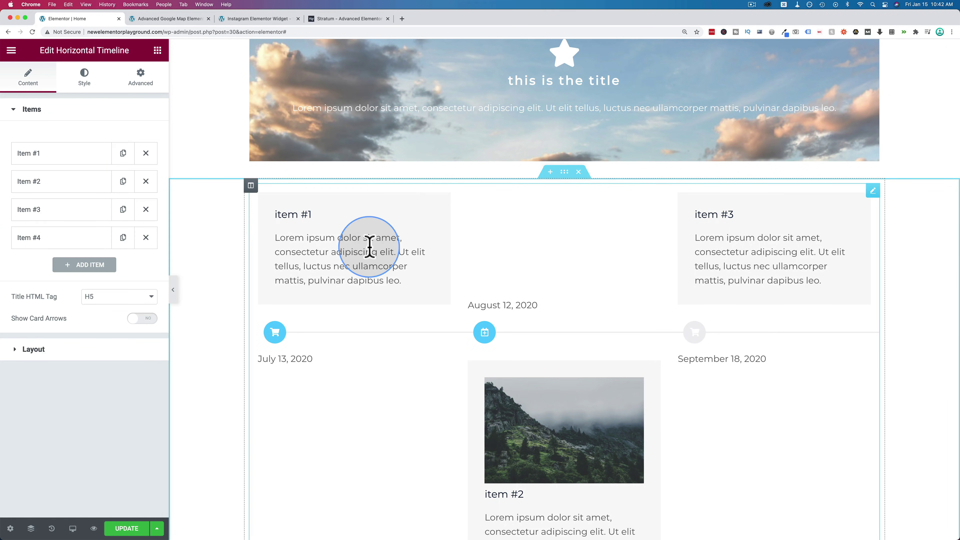
scroll(349, 298, "right", 3)
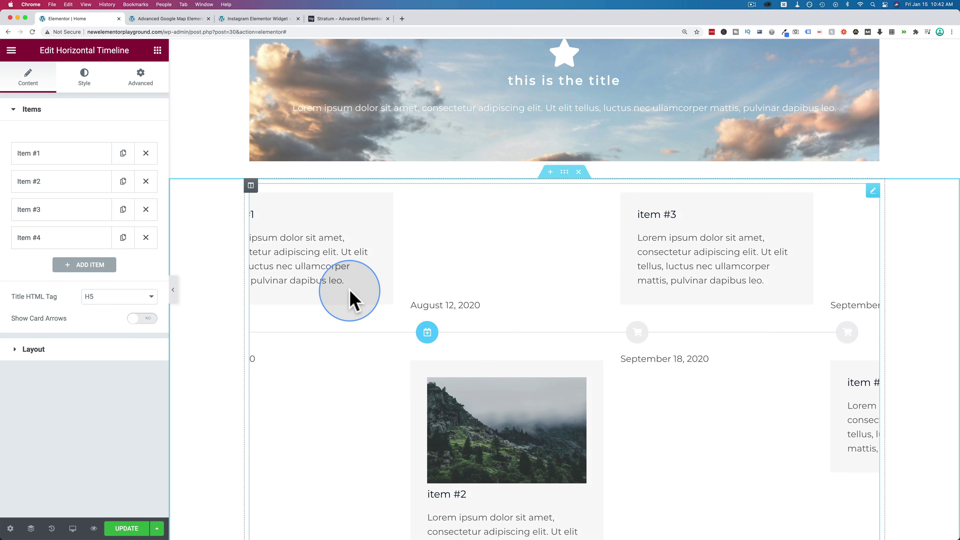
scroll(371, 319, "down", 2)
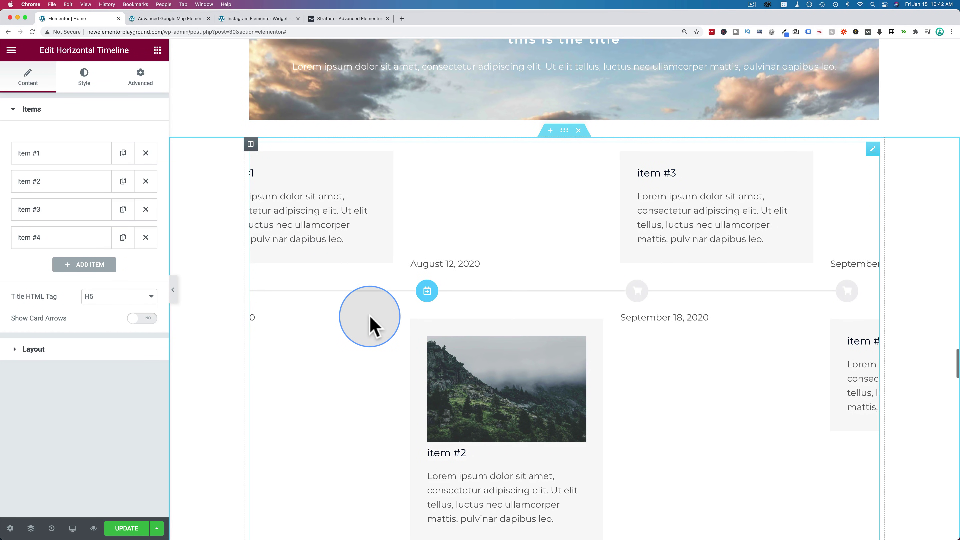
scroll(403, 261, "left", 3)
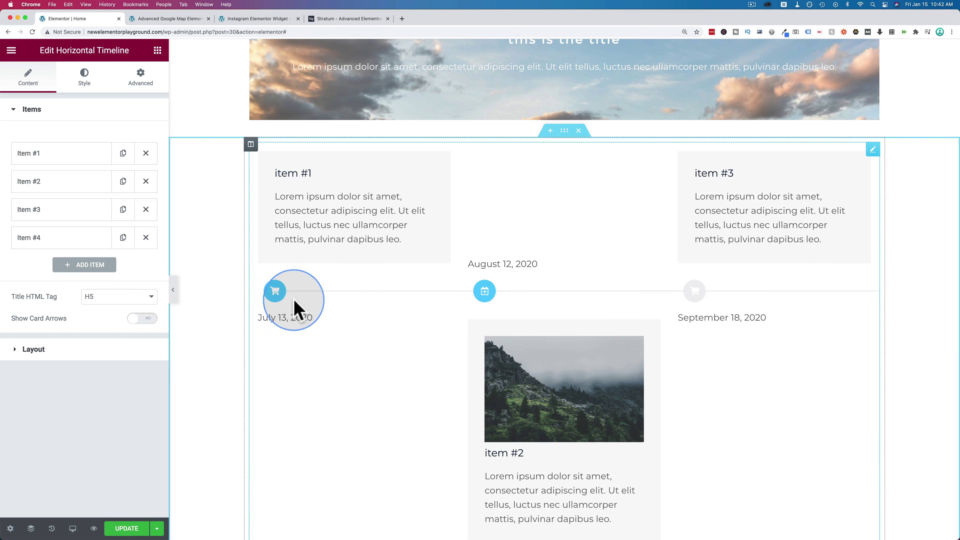
scroll(406, 286, "right", 6)
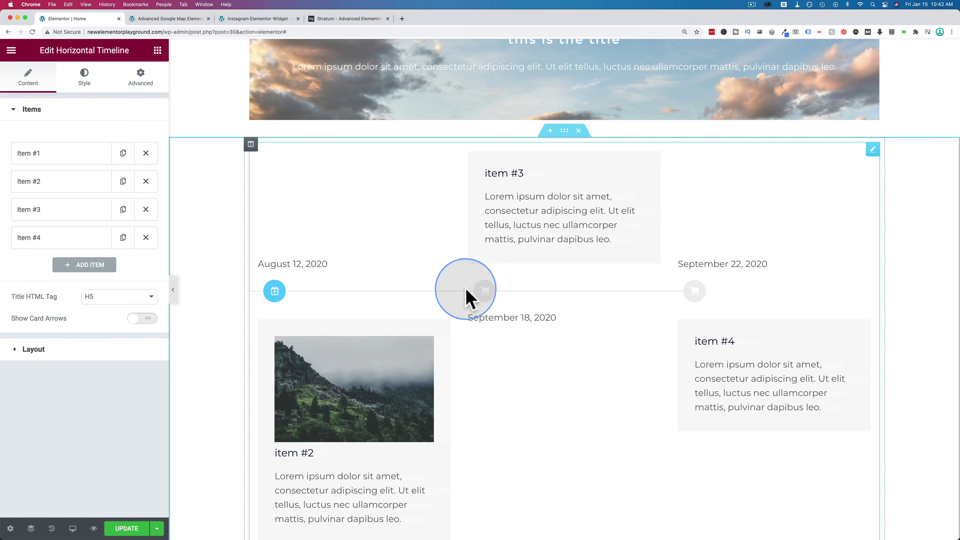
scroll(444, 291, "left", 2)
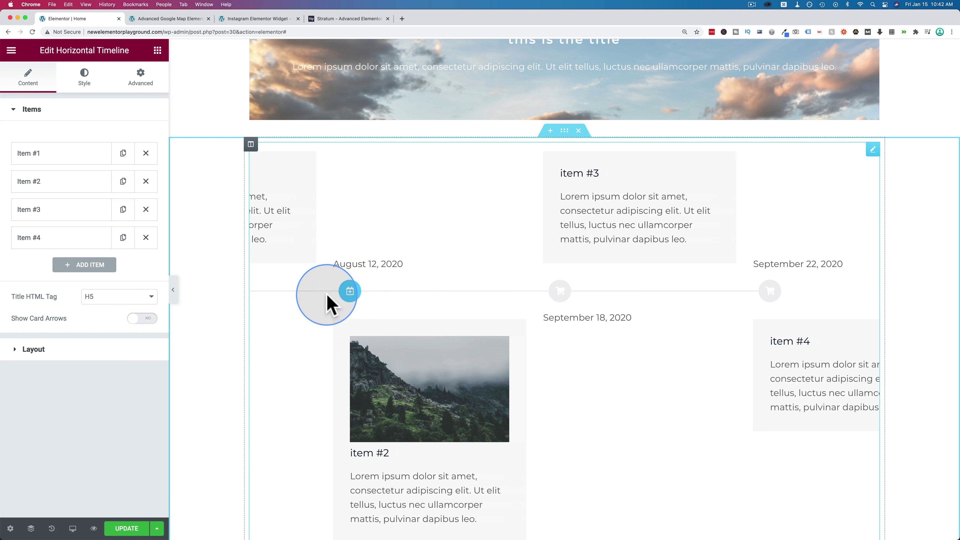
scroll(341, 299, "left", 2)
Step: Mark timeline Item #1 as Active so July 13 turns blue, and expand Item #2
left_click(78, 165)
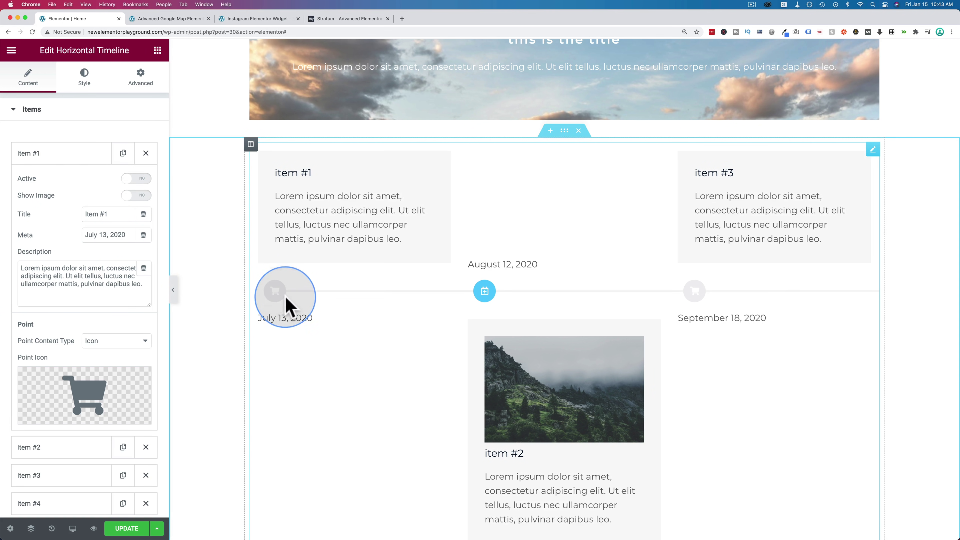
left_click(136, 179)
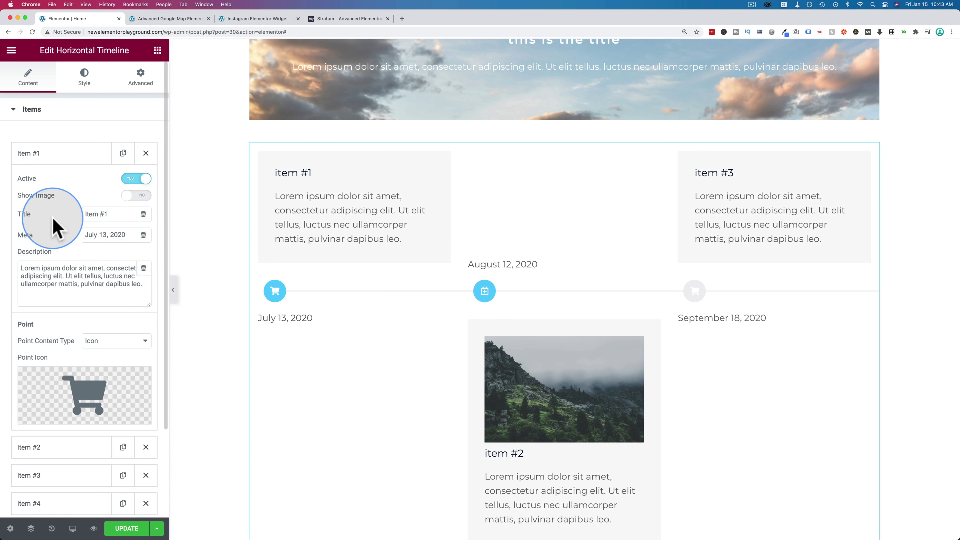
left_click(47, 154)
left_click(49, 182)
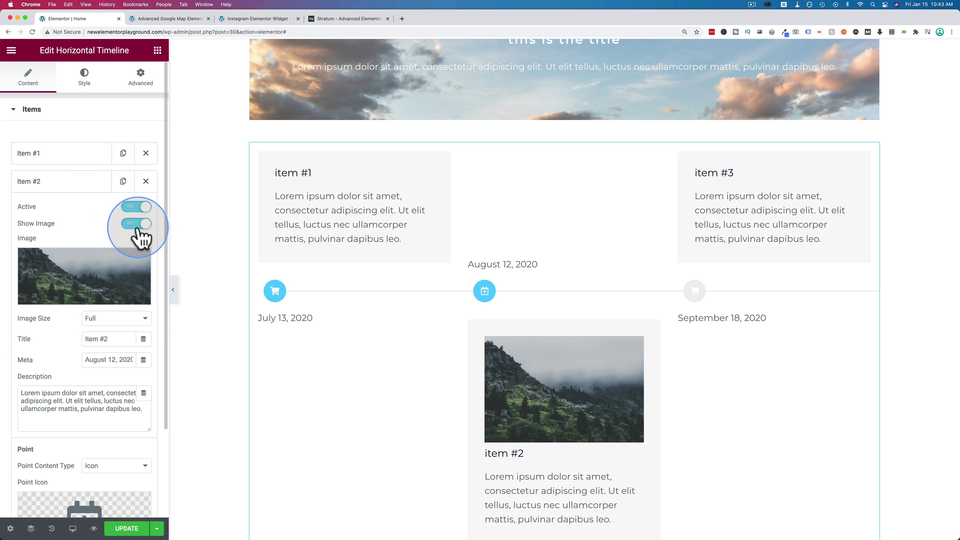
scroll(540, 389, "down", 2)
scroll(90, 369, "down", 3)
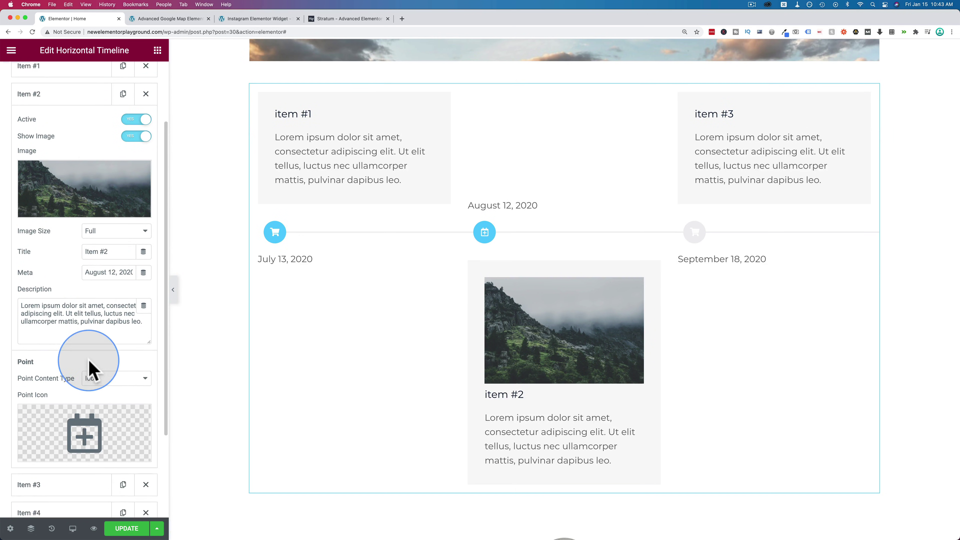
scroll(71, 308, "down", 4)
scroll(72, 332, "up", 9)
Step: Review the timeline's Style options and select the Testimonial Carousel widget
left_click(85, 80)
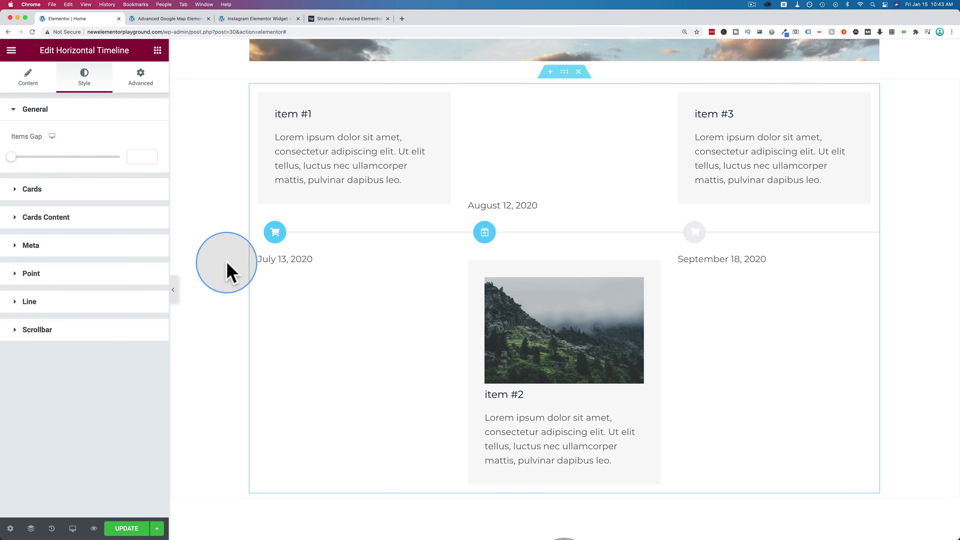
scroll(471, 242, "down", 6)
left_click(300, 286)
scroll(300, 285, "down", 4)
Step: Flip through the testimonial carousel, then expand and collapse the first slide's settings
left_click(870, 249)
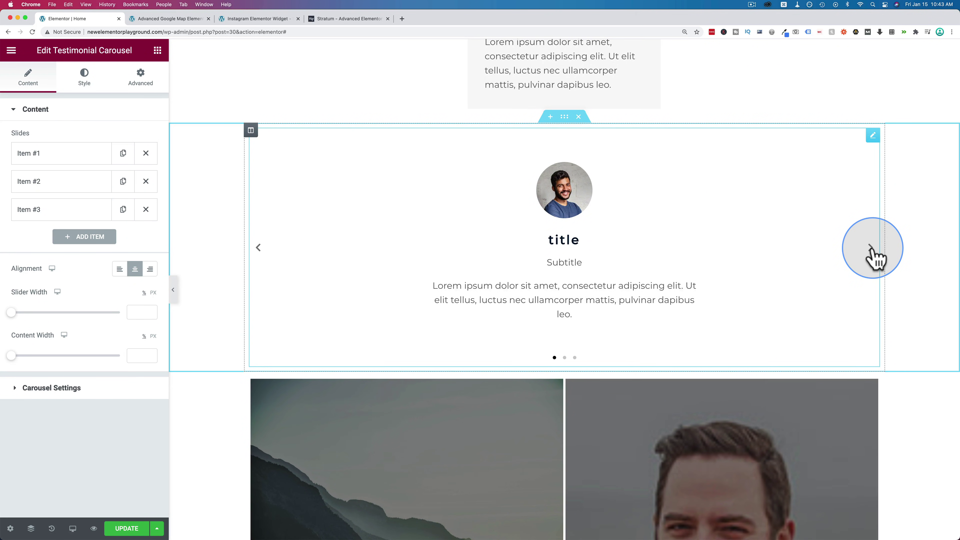
left_click(871, 248)
left_click_drag(873, 258, 266, 258)
left_click(258, 248)
left_click(258, 248)
left_click(57, 157)
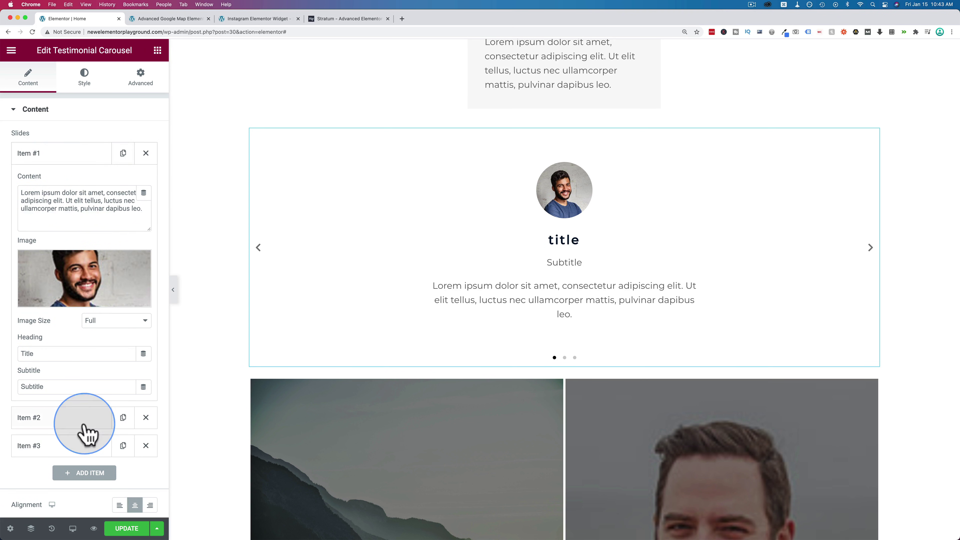
left_click(70, 156)
Step: In Carousel Settings, preview 2 rows, return to 1 row, and set vertical sliding
left_click(43, 390)
left_click(93, 284)
left_click(111, 166)
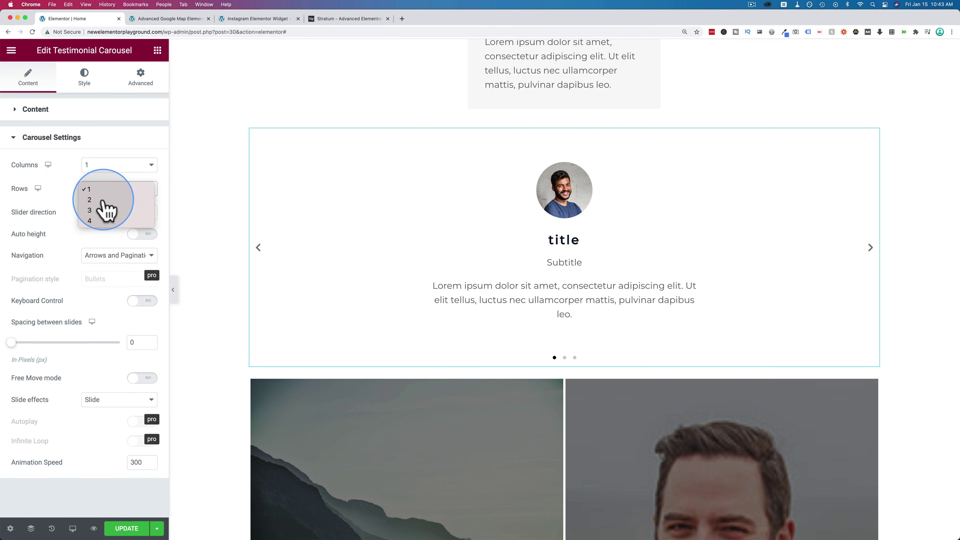
left_click(103, 201)
scroll(551, 260, "down", 3)
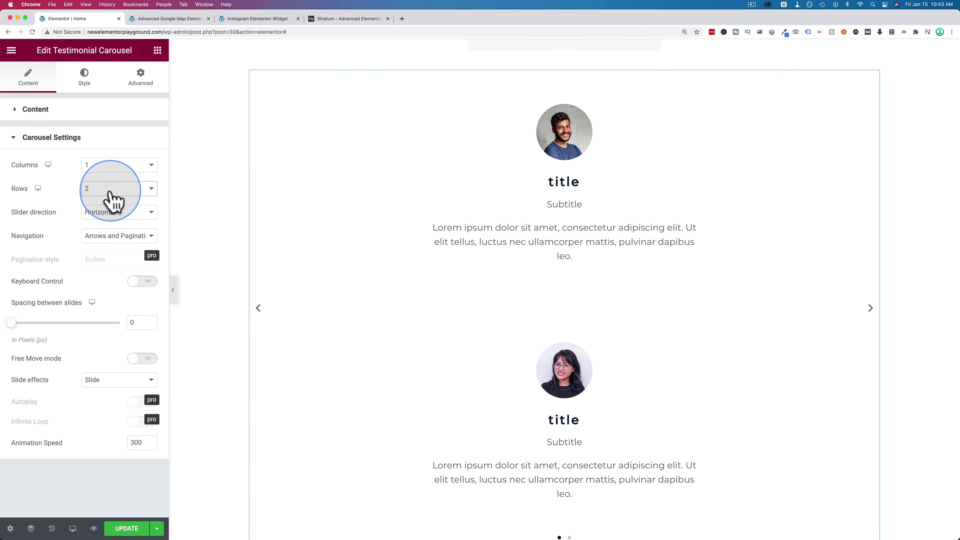
left_click(107, 179)
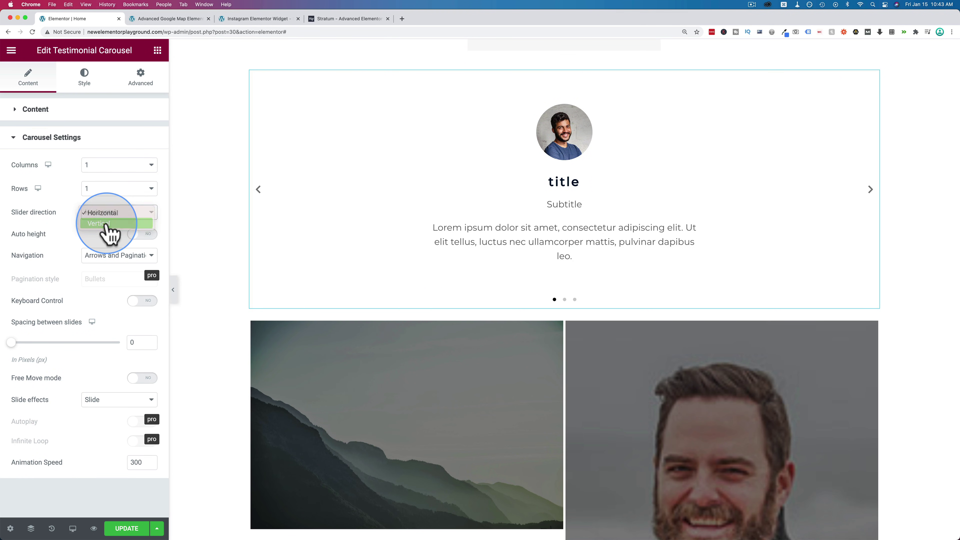
left_click(106, 224)
Step: Preview vertical sliding, switch the direction back to Horizontal, and view the carousel's Style options
left_click(564, 300)
left_click(565, 300)
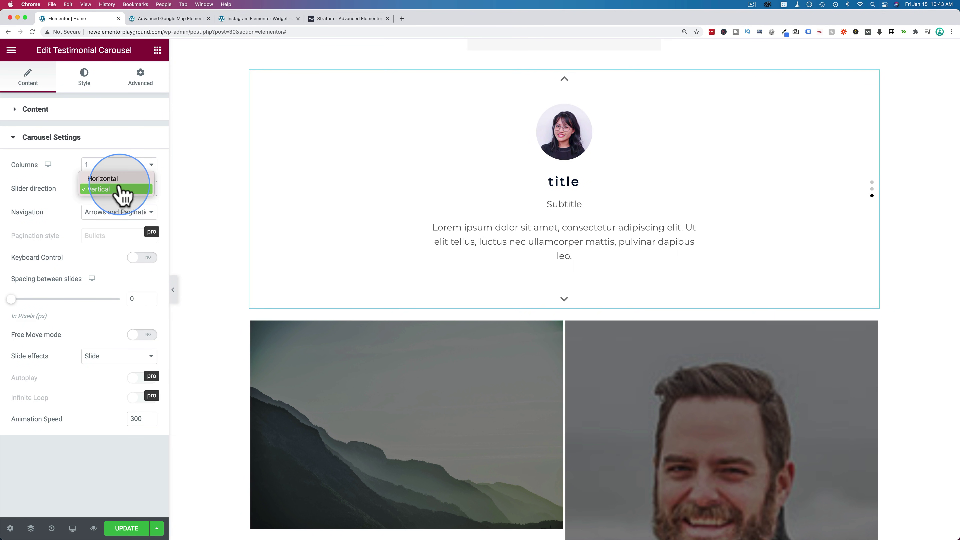
left_click(110, 180)
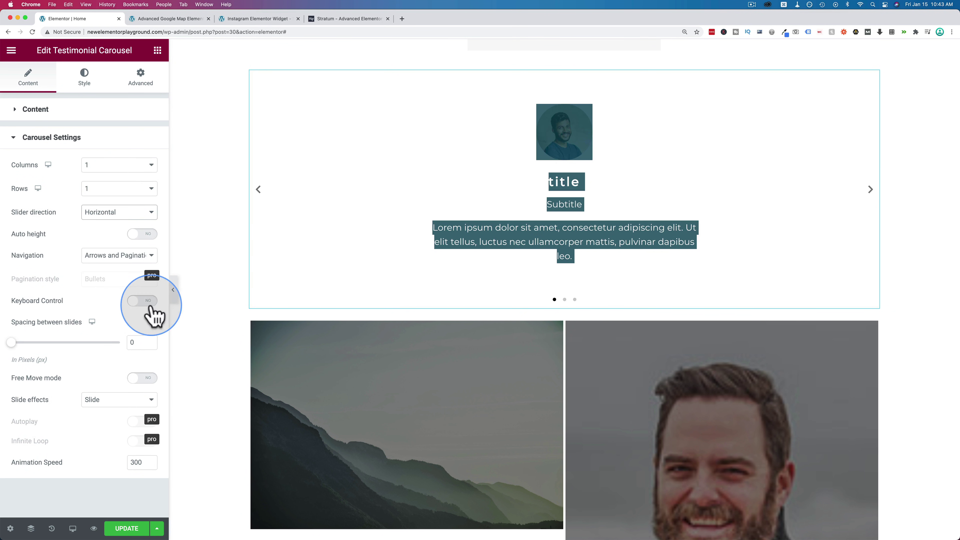
left_click(87, 90)
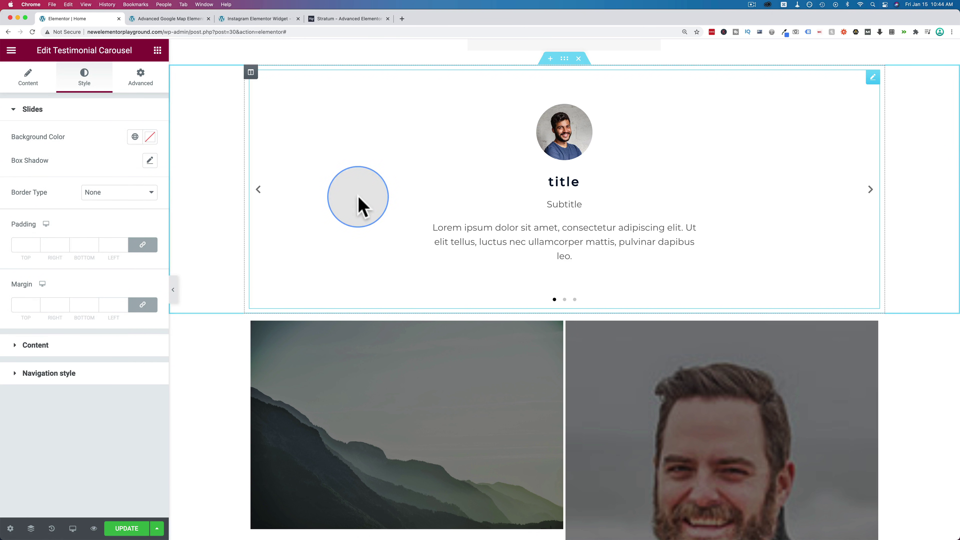
scroll(387, 242, "down", 5)
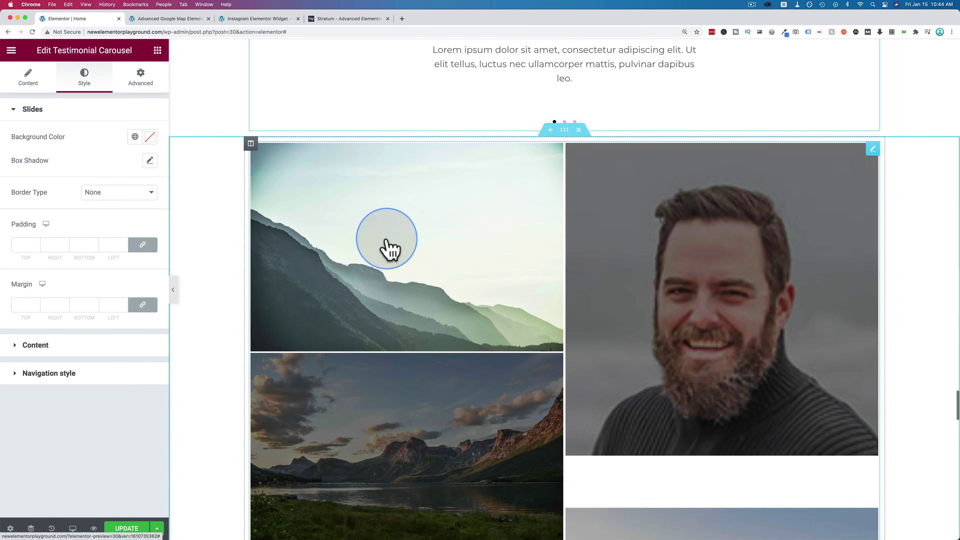
scroll(388, 242, "down", 2)
Step: Reorder the masonry gallery so 'Create Your Website' sits fourth, and insert the ten-image gallery
left_click(388, 242)
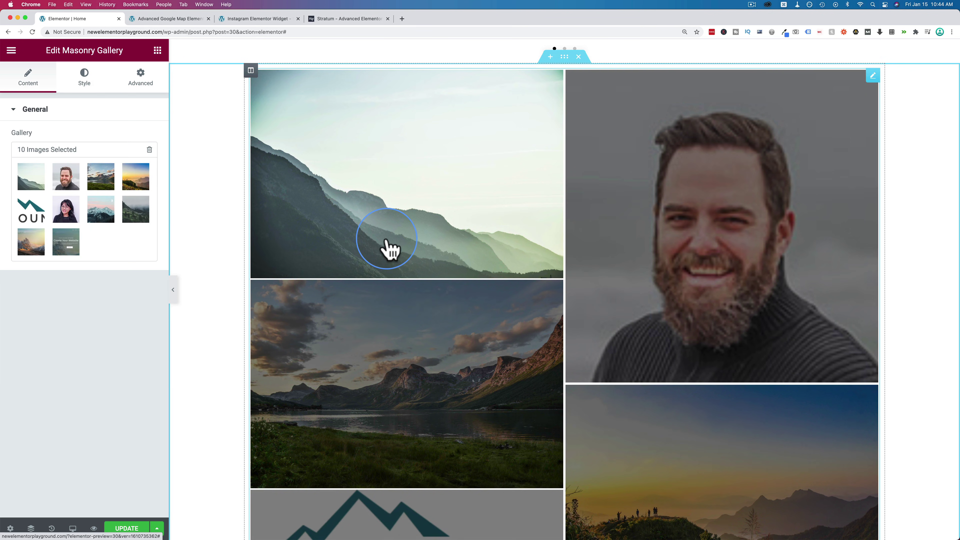
scroll(446, 167, "down", 7)
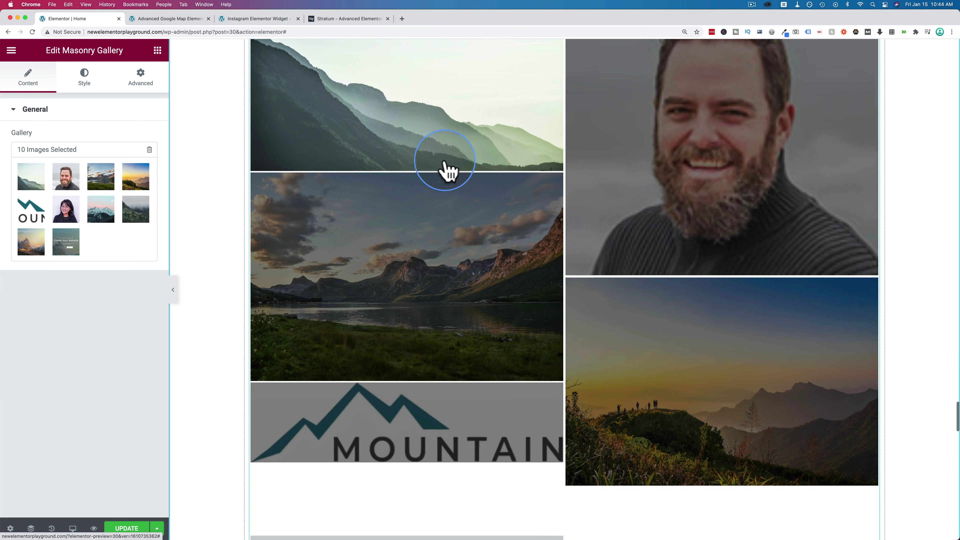
scroll(446, 166, "down", 9)
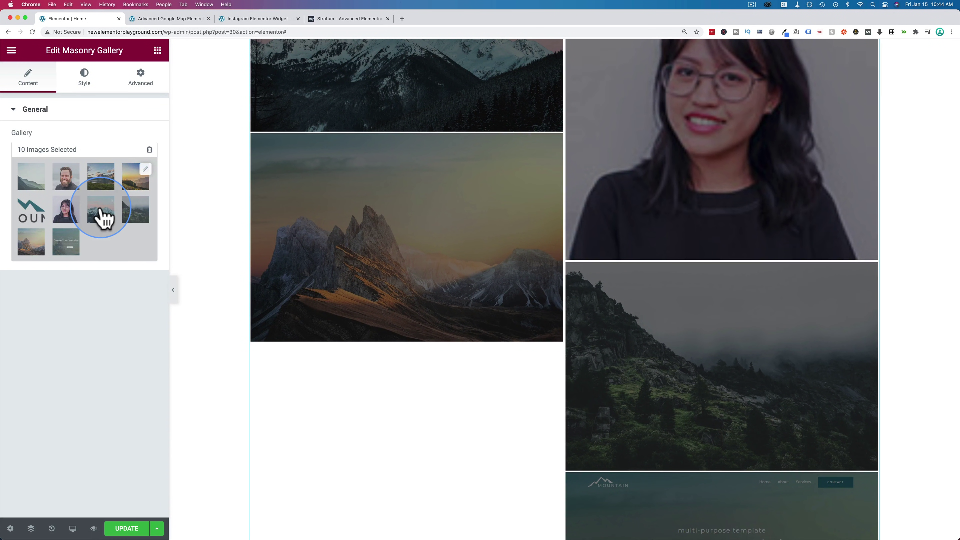
left_click(100, 214)
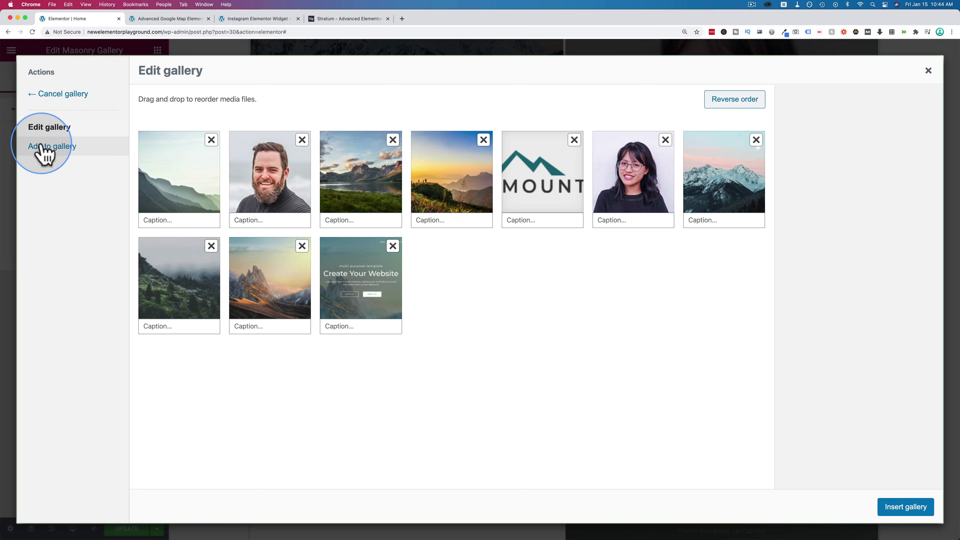
left_click(47, 146)
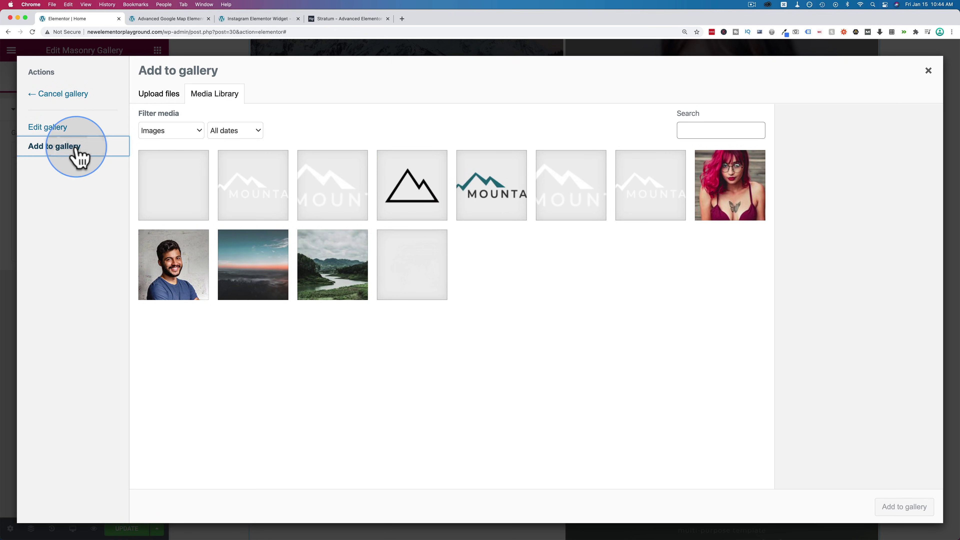
left_click(53, 127)
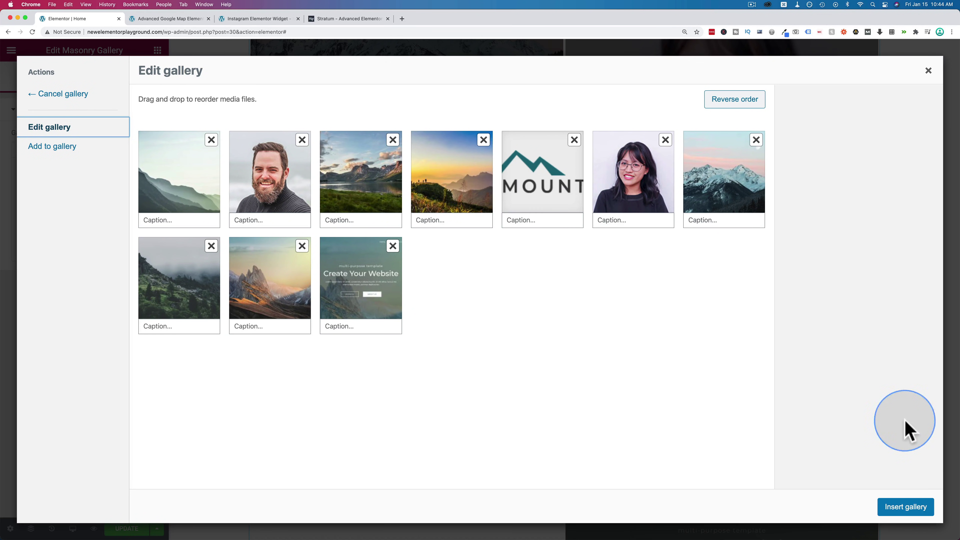
left_click_drag(386, 278, 418, 227)
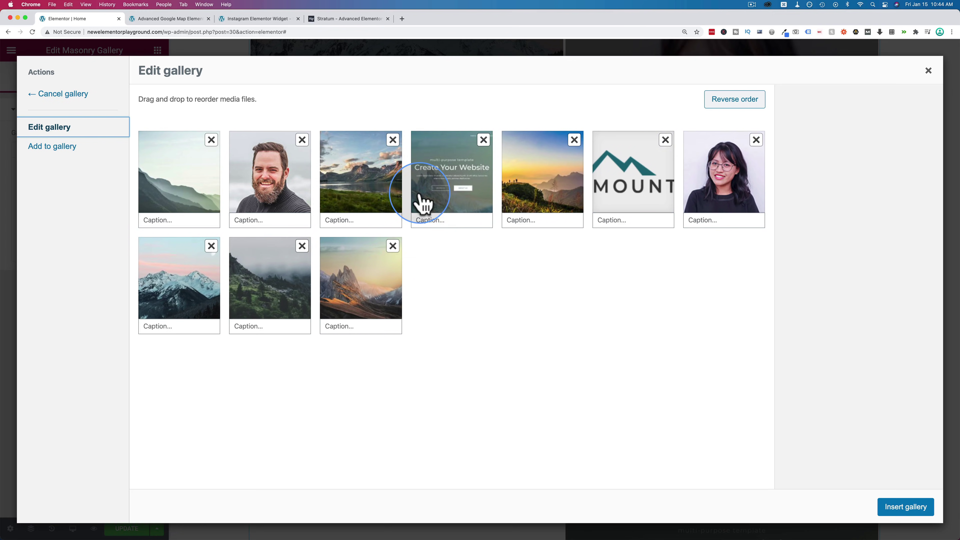
left_click(906, 508)
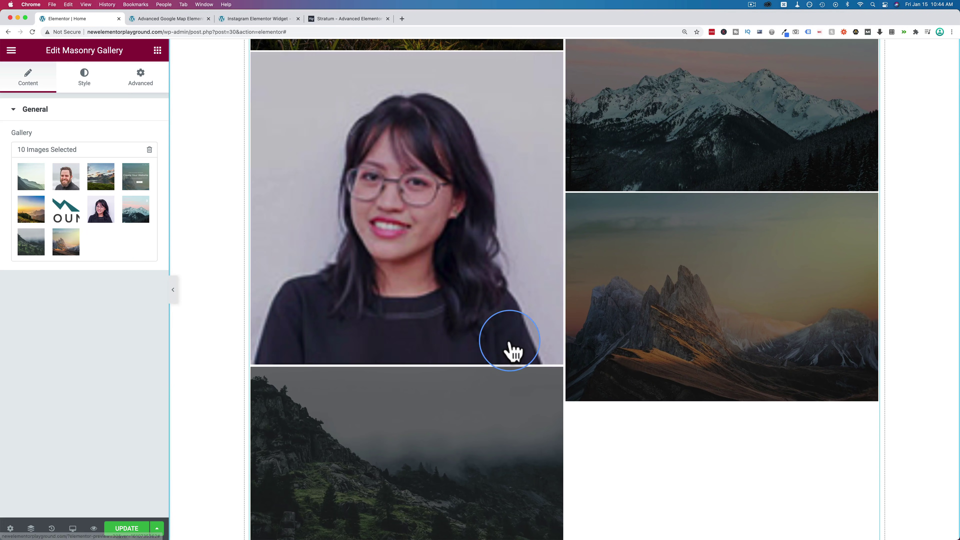
scroll(510, 349, "up", 6)
Step: In the gallery's Style settings, turn Animate on scroll off and back on
scroll(509, 349, "up", 10)
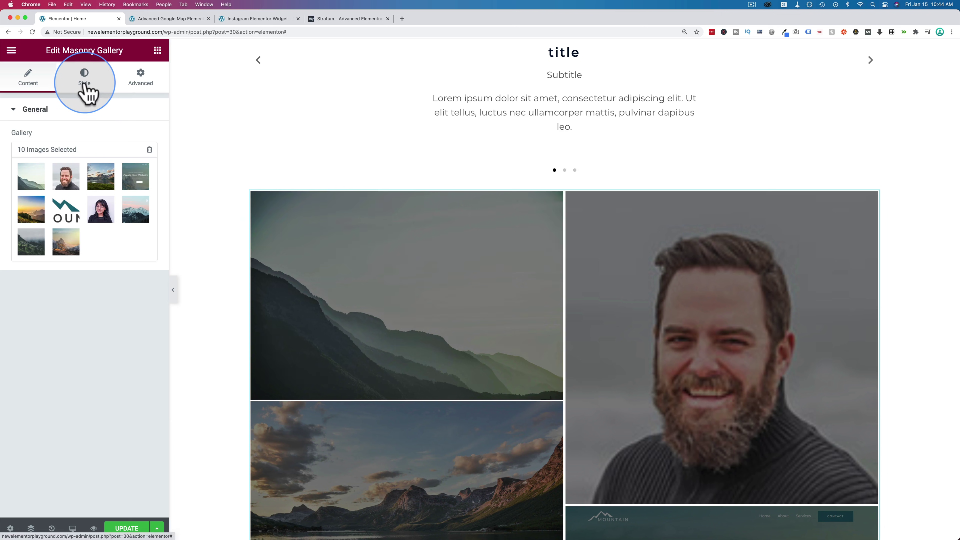
left_click(85, 82)
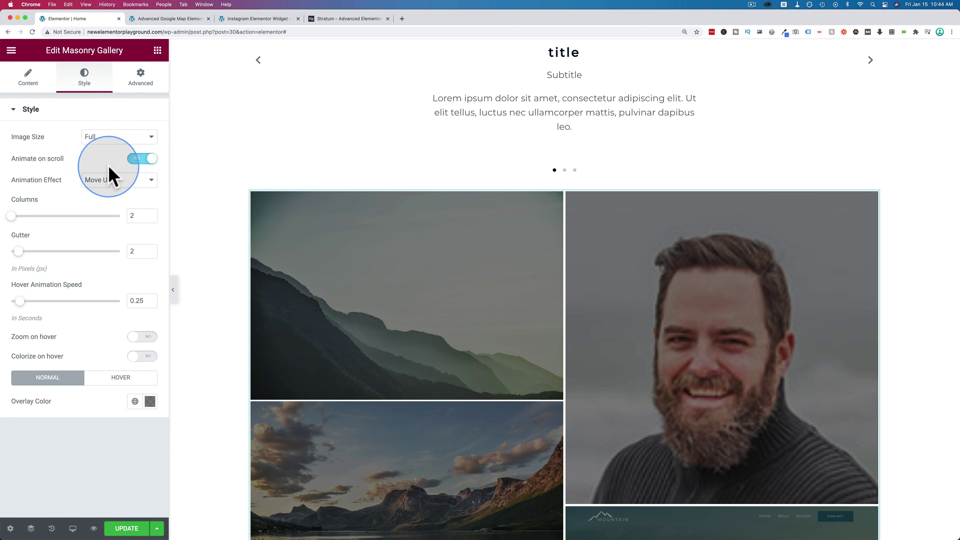
left_click(143, 159)
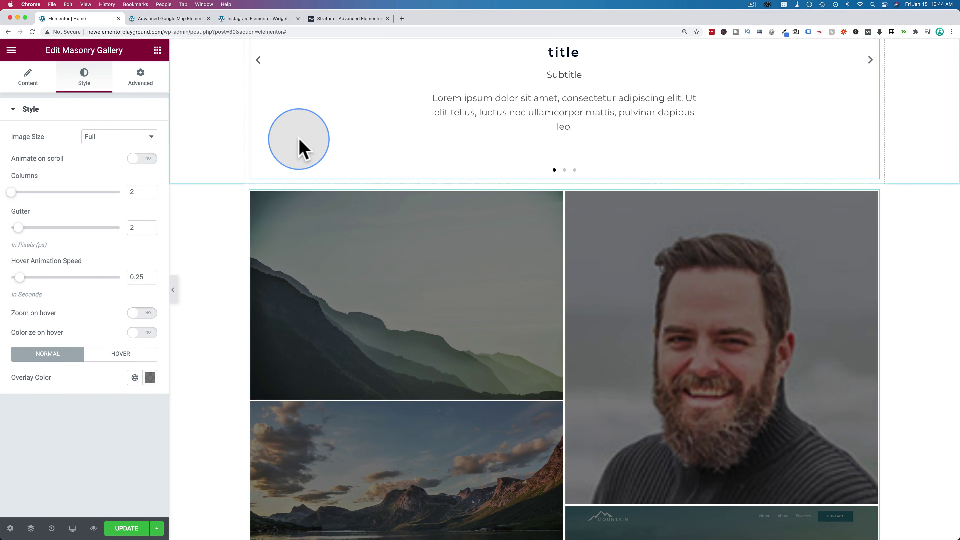
scroll(298, 145, "down", 8)
scroll(298, 146, "down", 6)
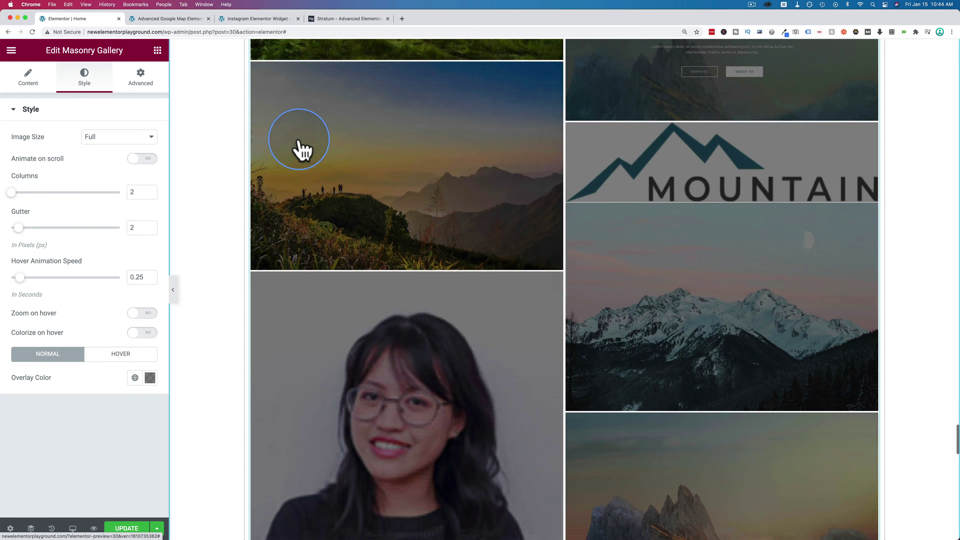
scroll(300, 148, "up", 10)
left_click(143, 158)
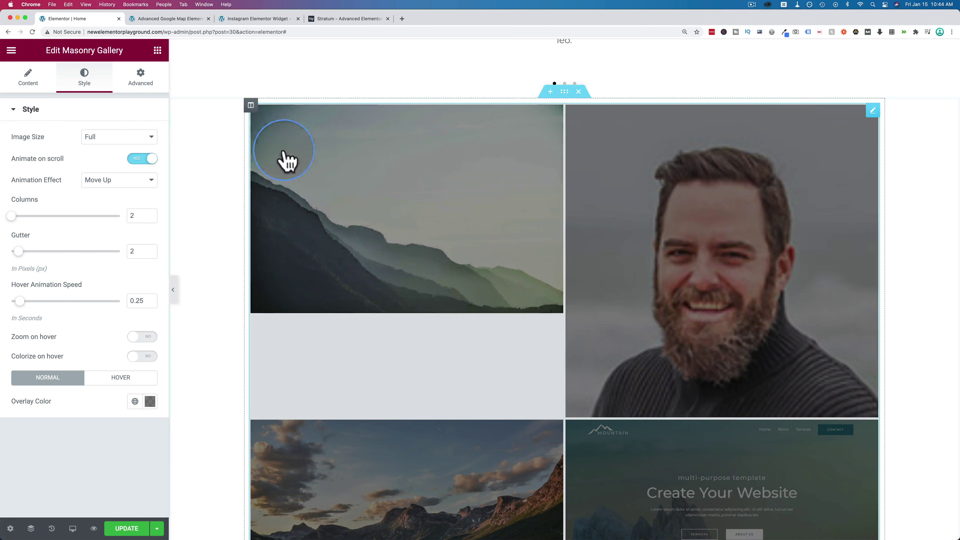
scroll(285, 160, "down", 4)
scroll(288, 161, "down", 6)
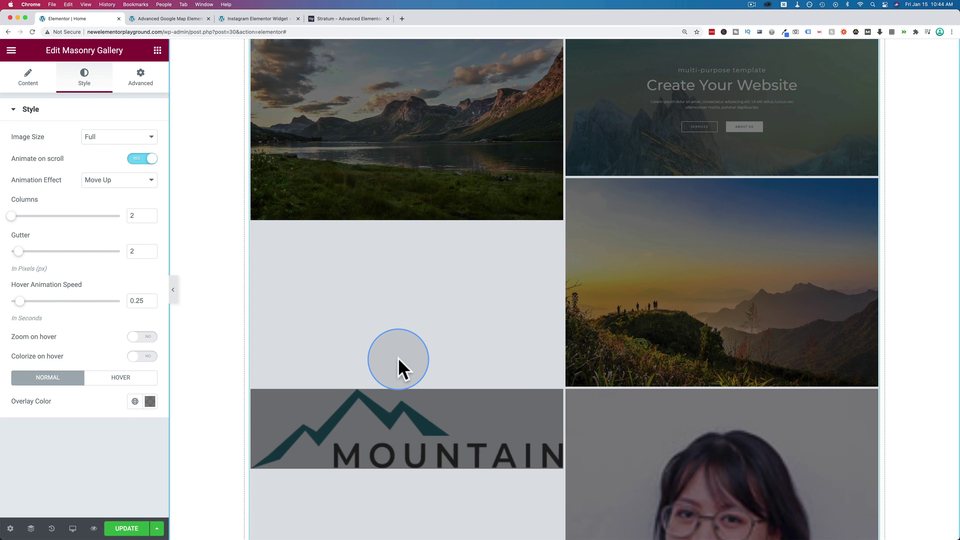
Step: Set the gallery's animation effect to Scale up, then select the Advanced Posts widget below
left_click(95, 178)
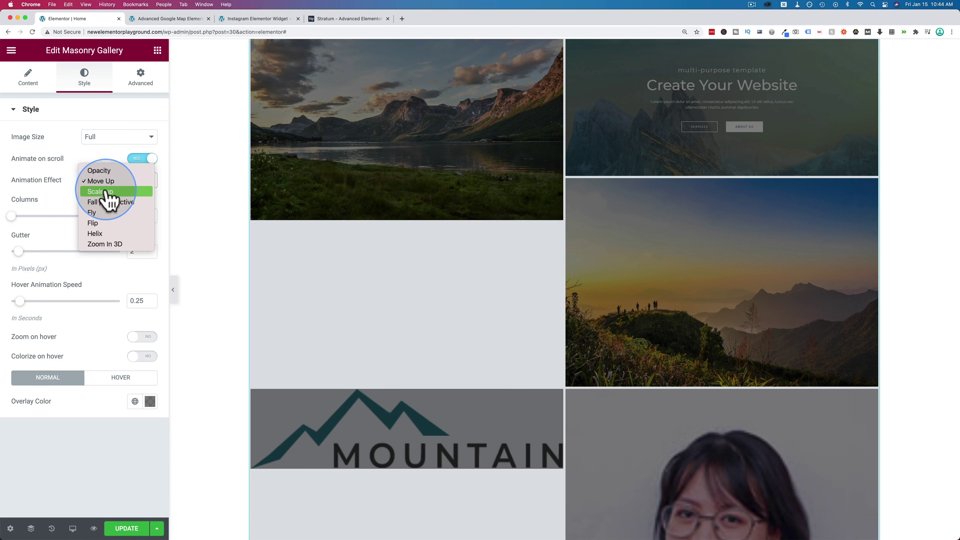
left_click(107, 192)
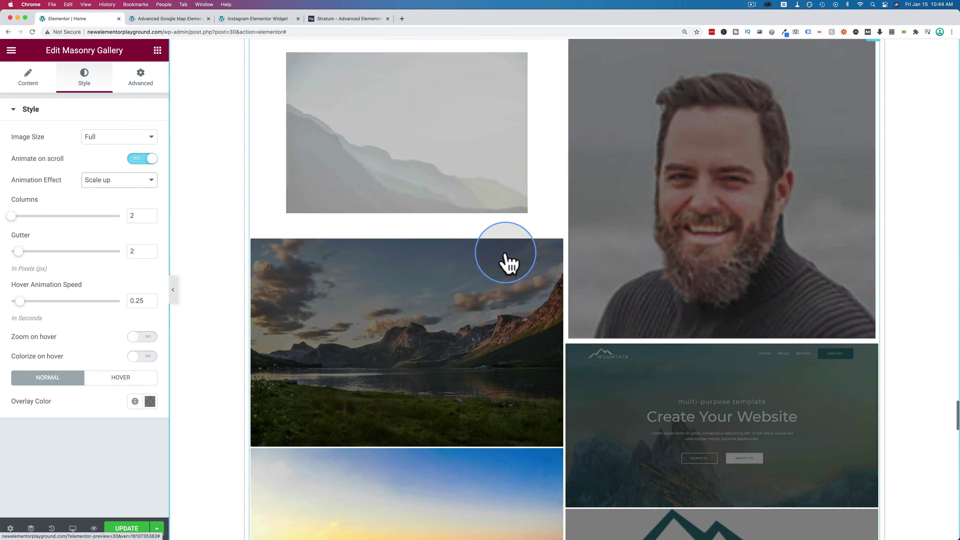
scroll(508, 261, "up", 5)
scroll(515, 324, "down", 4)
scroll(518, 324, "down", 10)
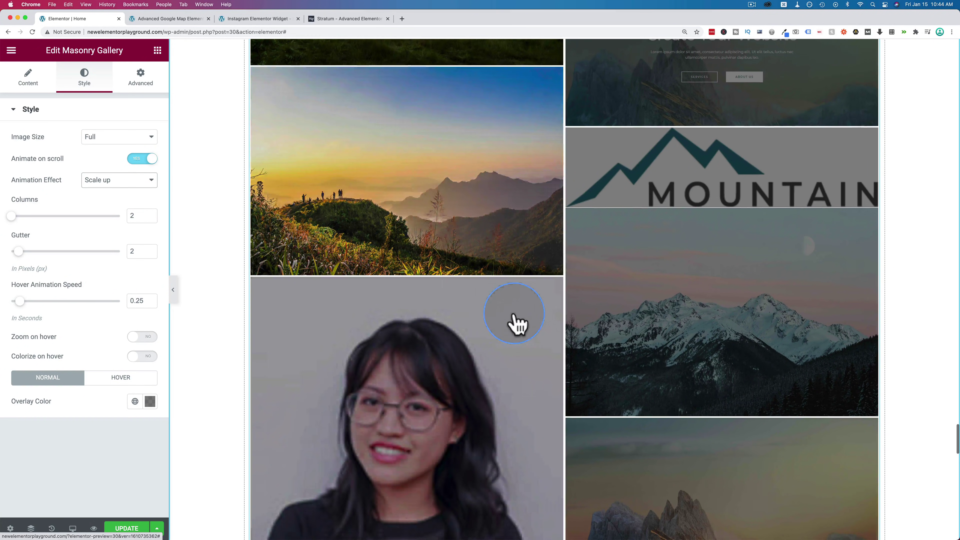
scroll(516, 323, "down", 5)
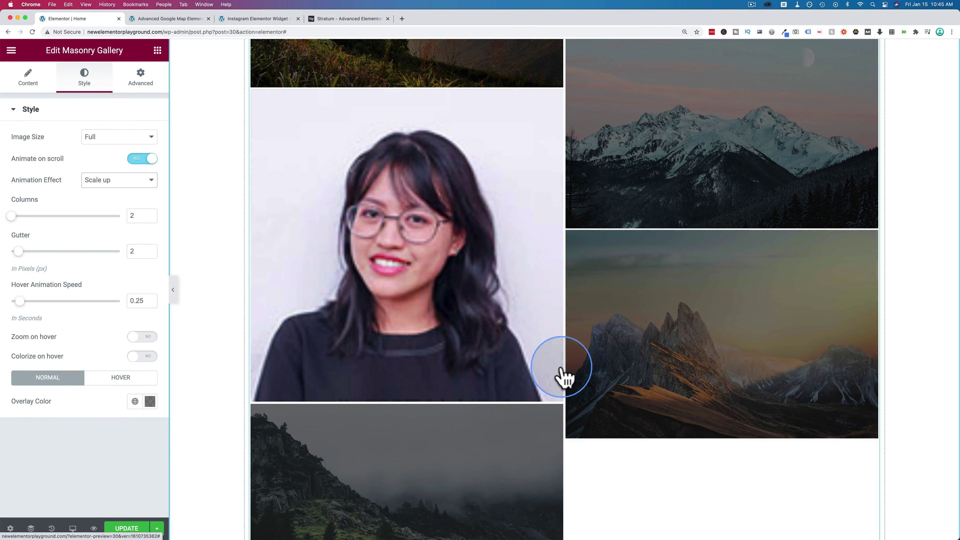
scroll(563, 378, "down", 10)
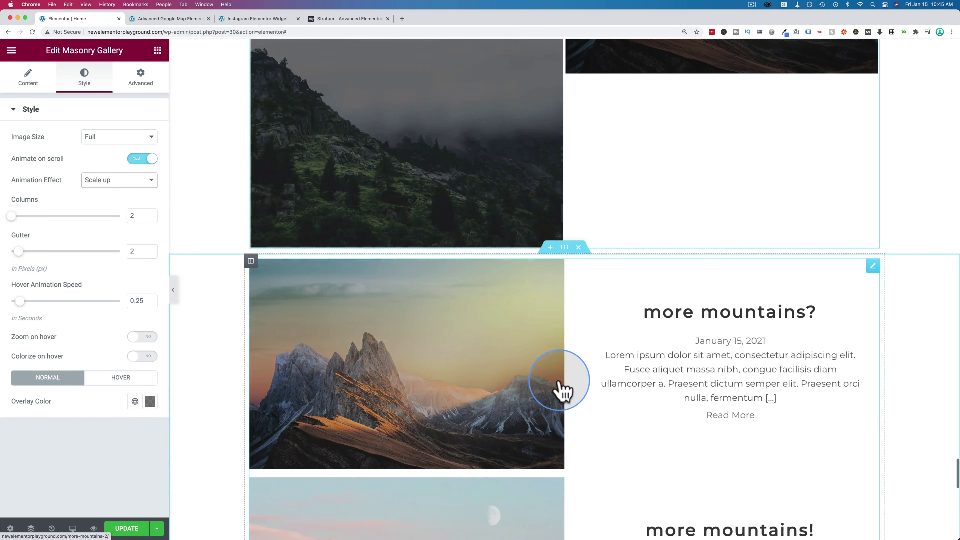
left_click(590, 346)
Step: Check the posts query settings, then switch the Advanced Posts layout from List to Carousel
scroll(590, 346, "down", 5)
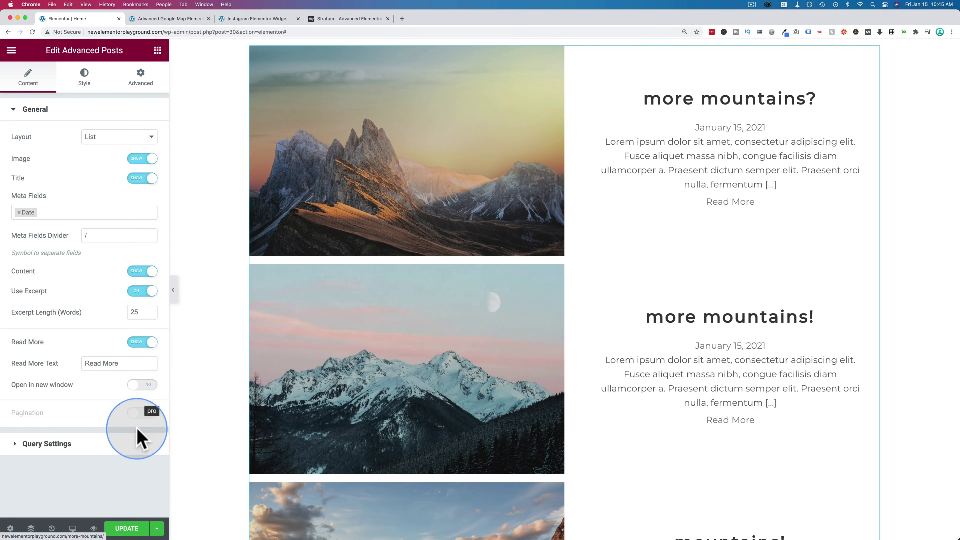
left_click(63, 448)
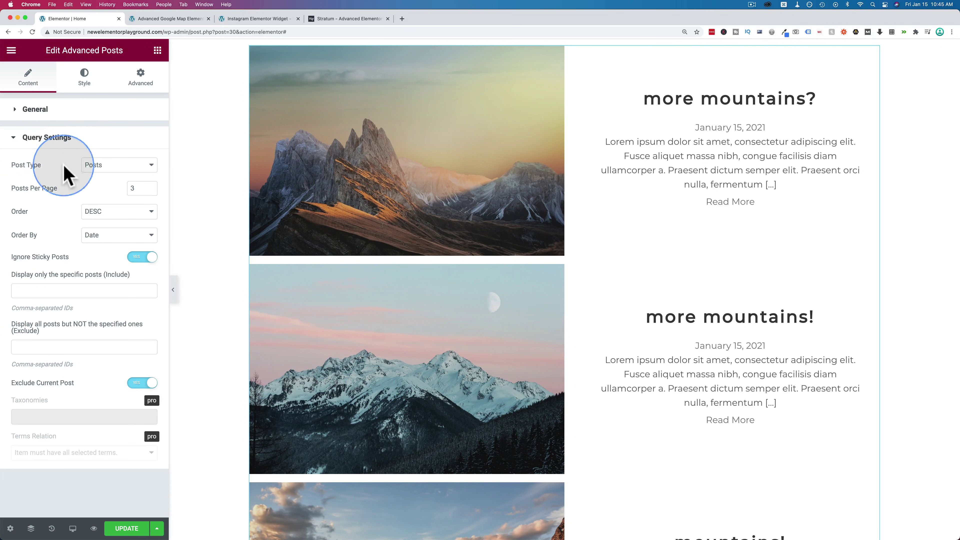
left_click(41, 111)
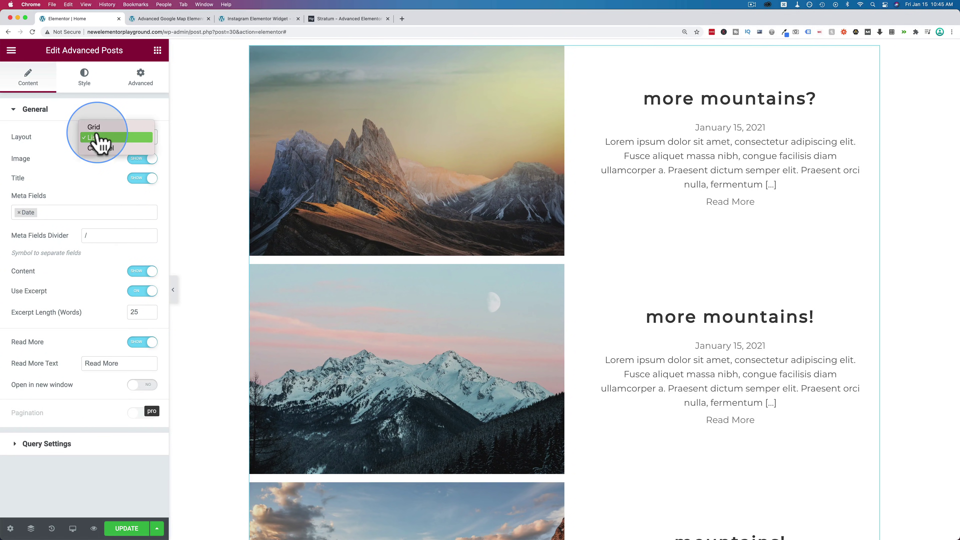
left_click(95, 136)
left_click(122, 146)
left_click(176, 138)
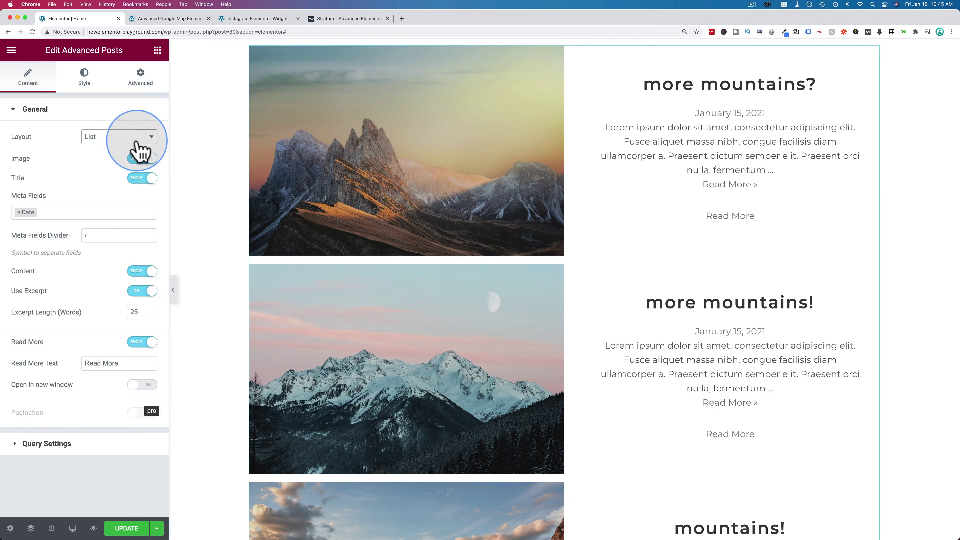
left_click(131, 148)
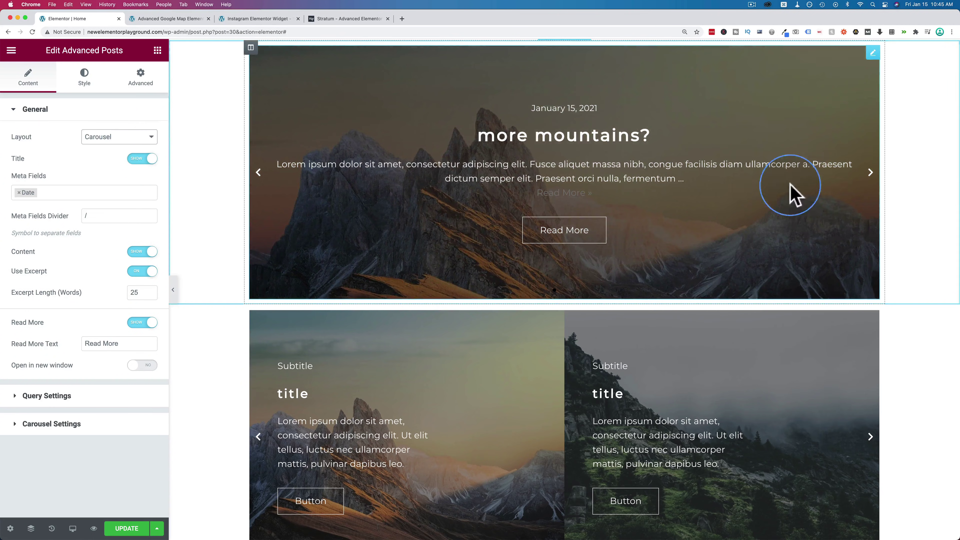
left_click(869, 181)
left_click(871, 178)
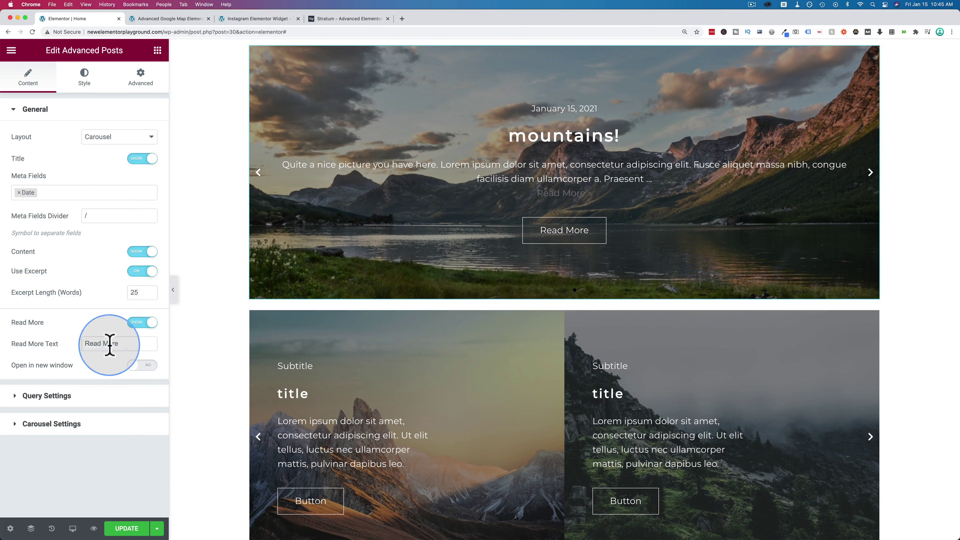
left_click(86, 83)
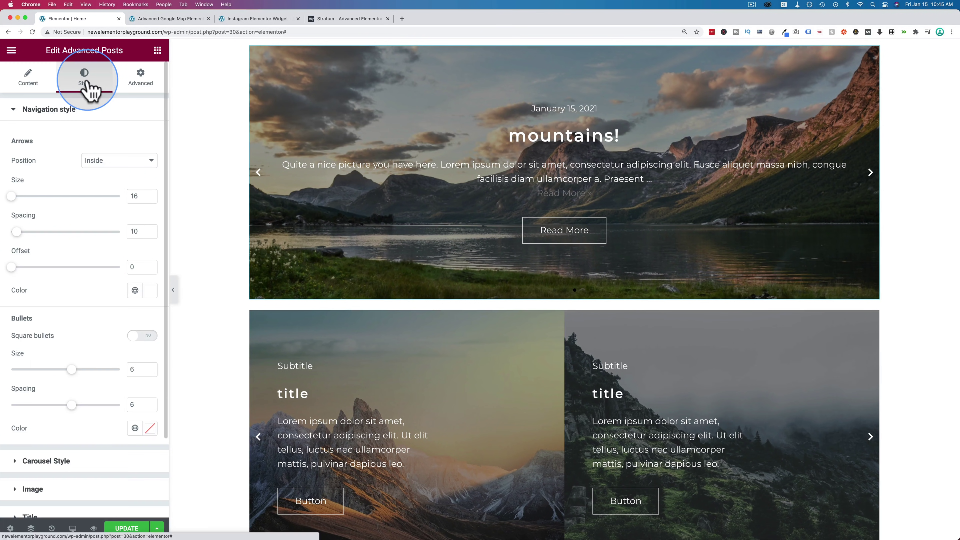
left_click(59, 119)
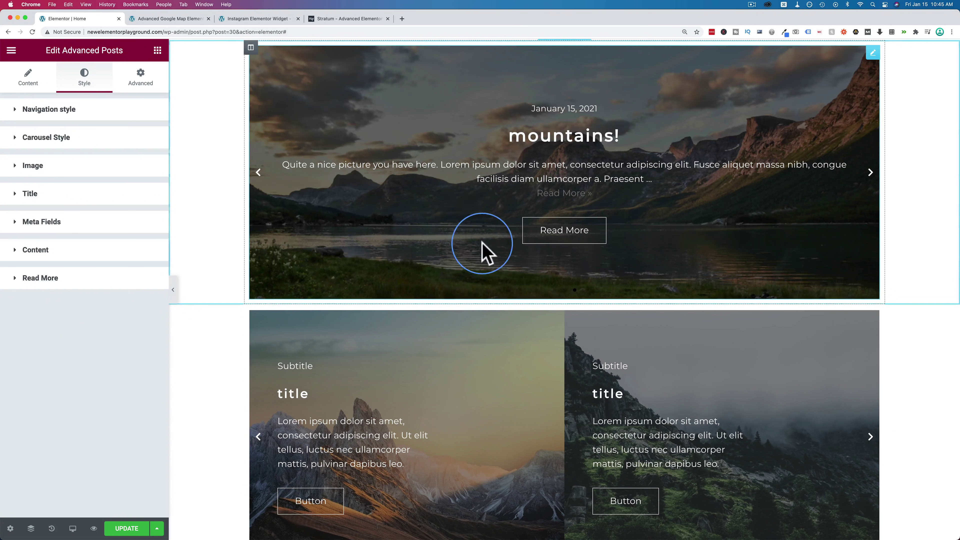
scroll(381, 215, "down", 1)
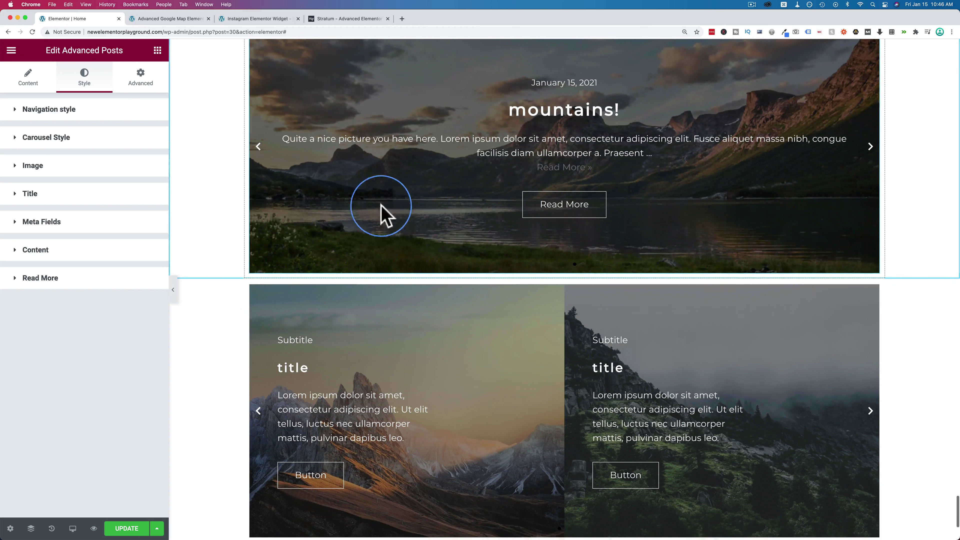
left_click(69, 226)
left_click(69, 223)
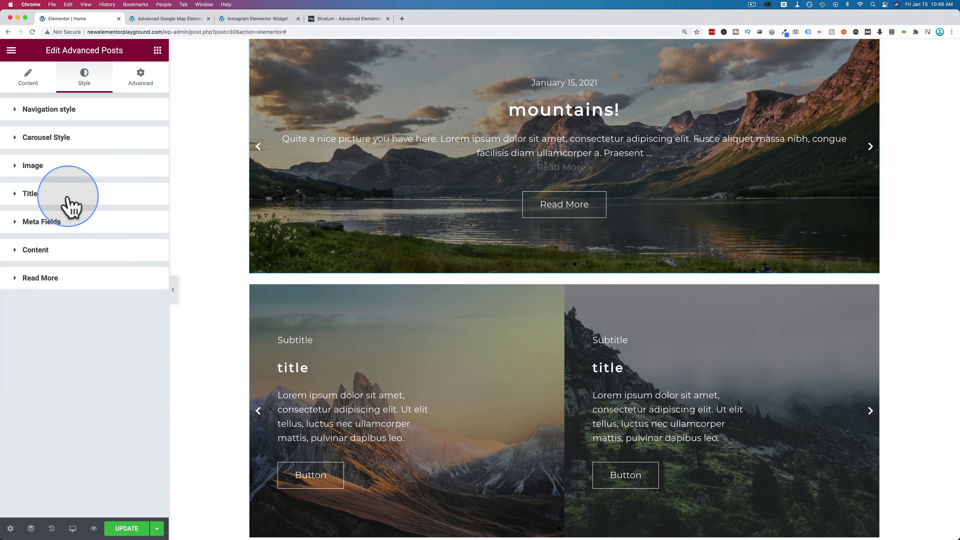
left_click(69, 200)
left_click(69, 176)
left_click(69, 169)
left_click(71, 140)
scroll(101, 274, "down", 1)
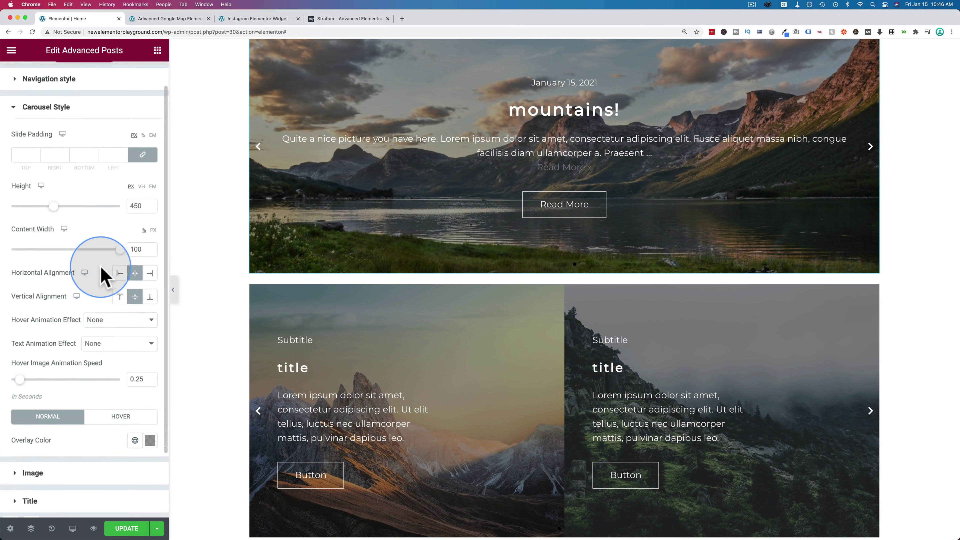
scroll(86, 208, "up", 1)
left_click(78, 138)
left_click(77, 111)
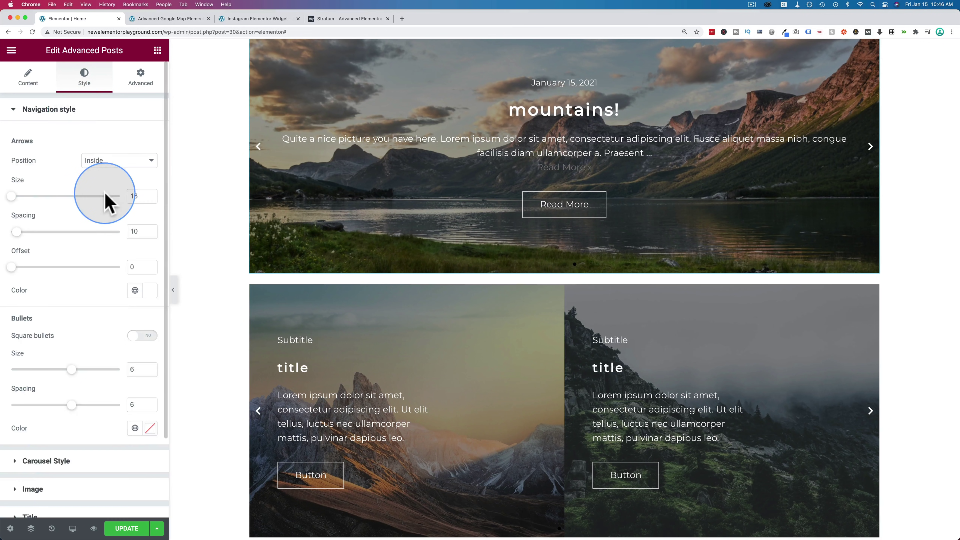
scroll(103, 193, "down", 2)
scroll(75, 144, "up", 2)
left_click(75, 110)
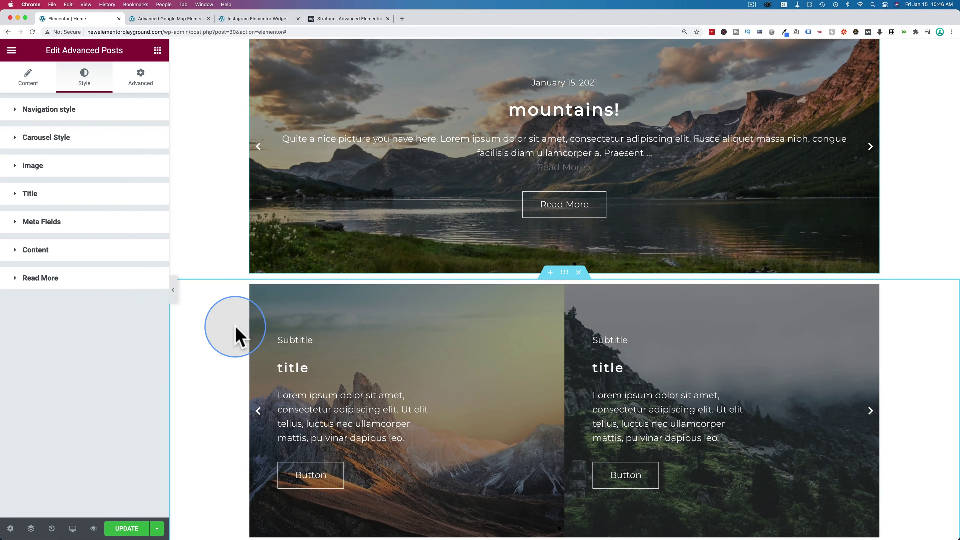
Step: Select the Advanced Slider, advance its slides, and bring up its Layout carousel settings
scroll(369, 359, "down", 3)
left_click(471, 293)
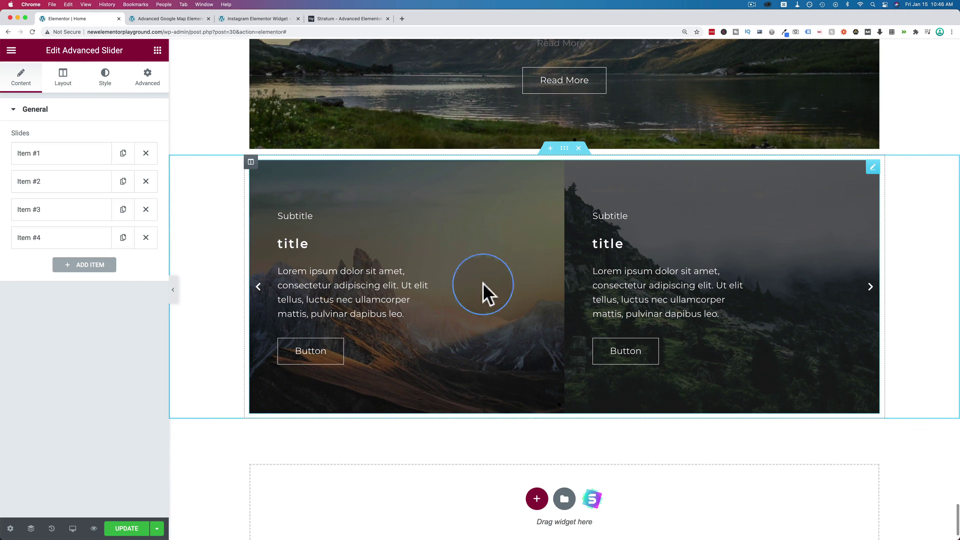
scroll(423, 265, "down", 1)
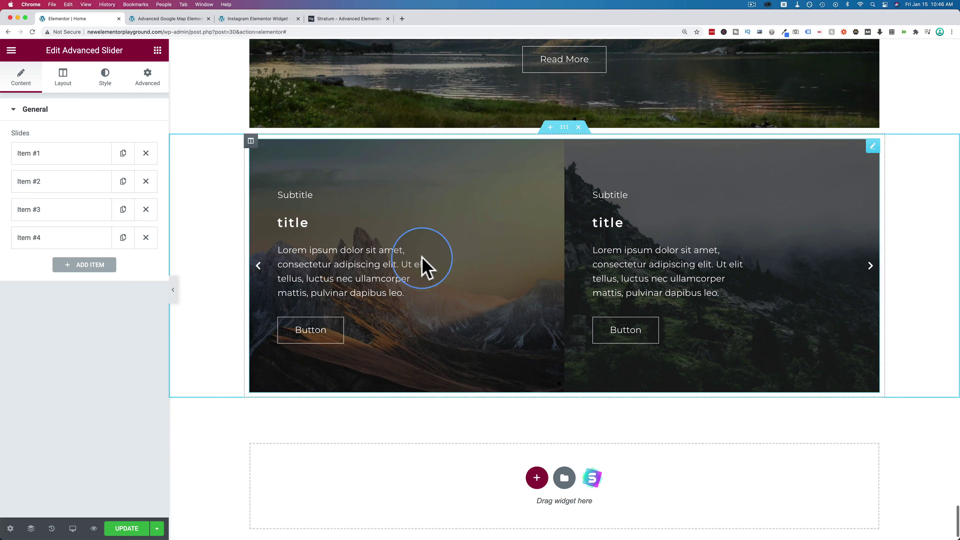
left_click(60, 88)
left_click(29, 86)
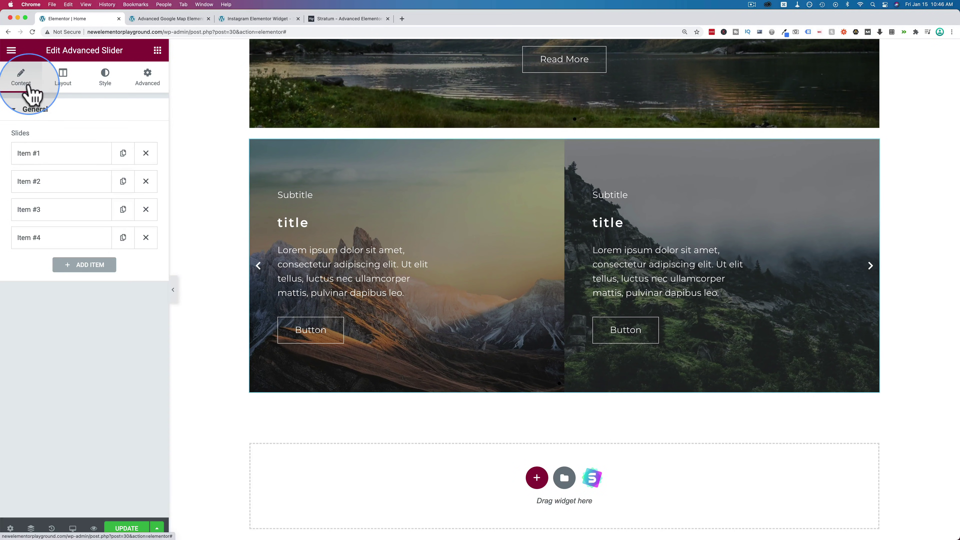
left_click(394, 255)
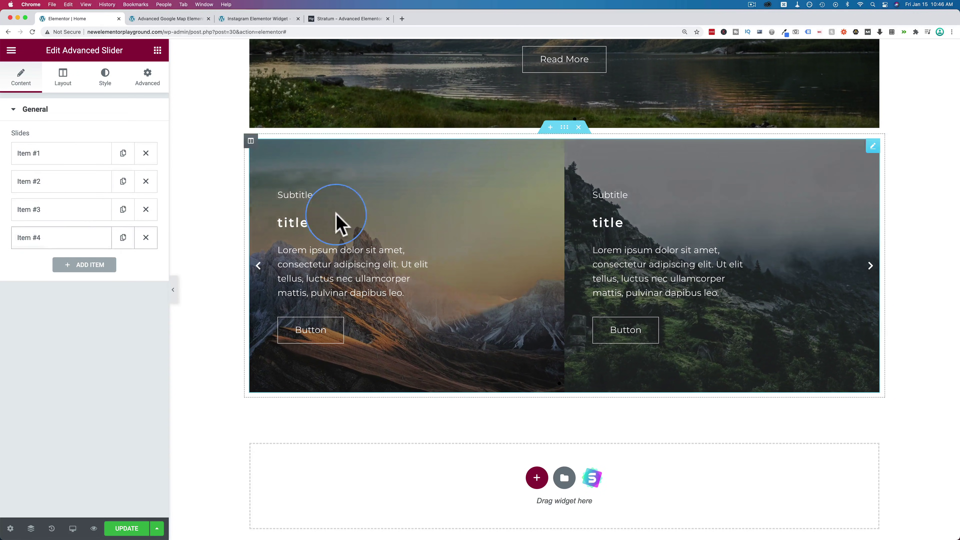
left_click(870, 267)
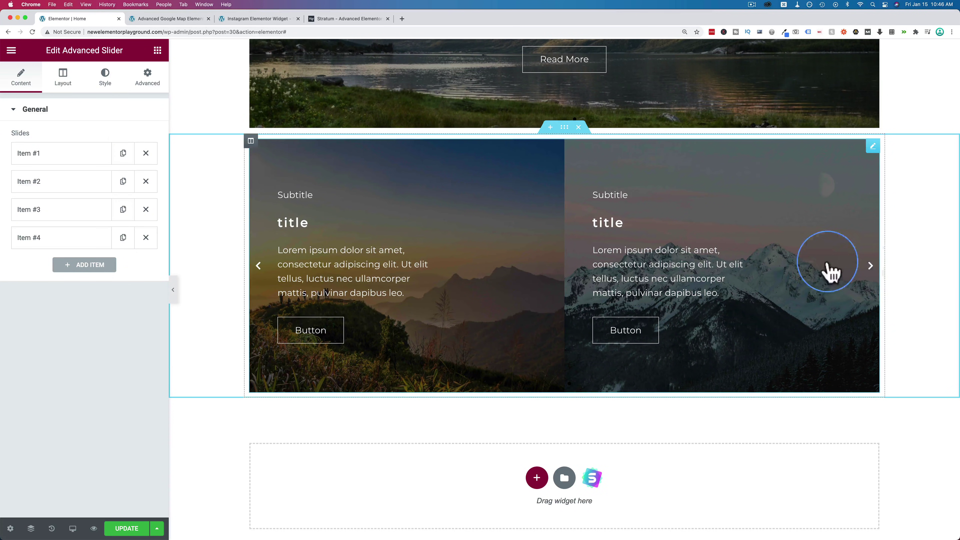
left_click(64, 86)
Step: Set the slider to 1 column scrolling 1 slide, and step through slides to test it
left_click(103, 139)
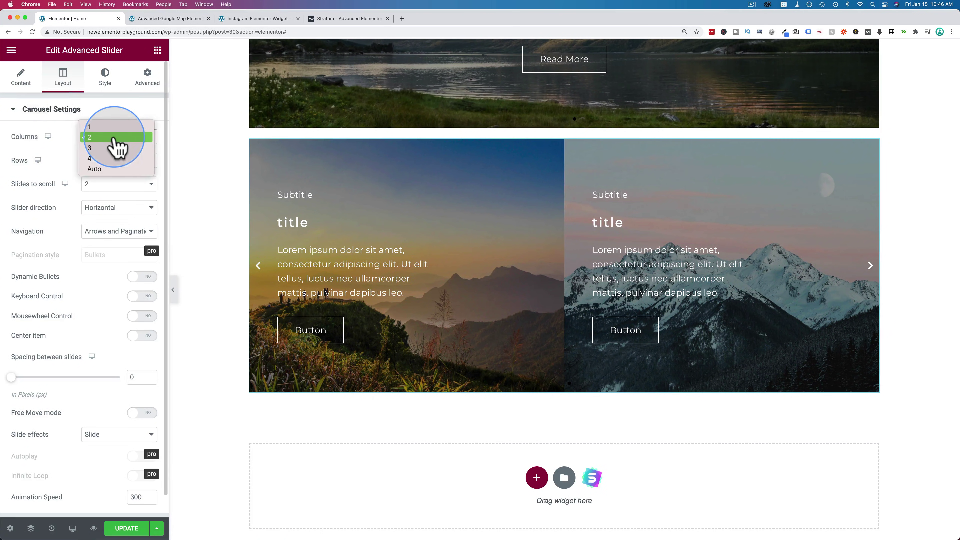
left_click(102, 131)
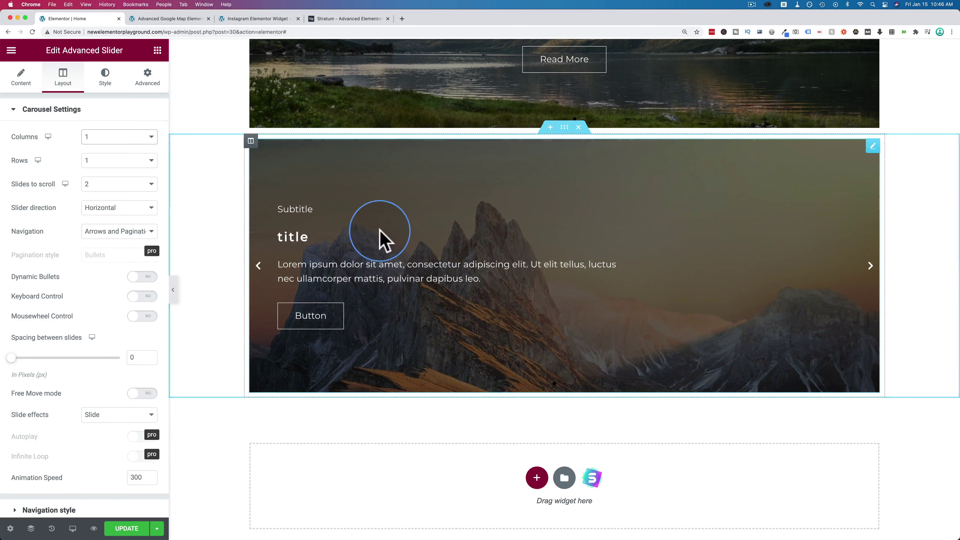
left_click(141, 185)
left_click(117, 175)
left_click(843, 257)
left_click(871, 274)
left_click(851, 269)
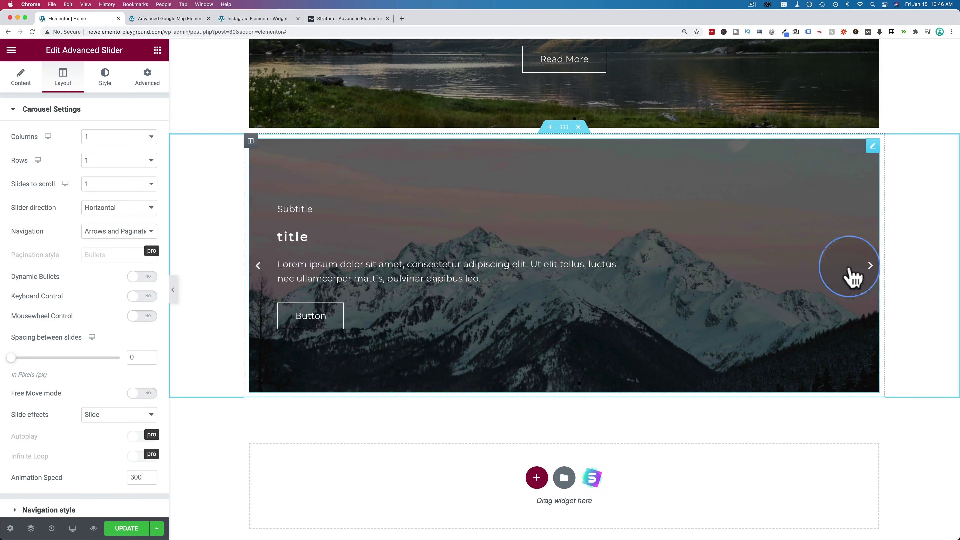
left_click(259, 269)
left_click(259, 269)
Step: Change Columns to 2 and step the slider forward and back to preview pairs
left_click(113, 140)
left_click(100, 148)
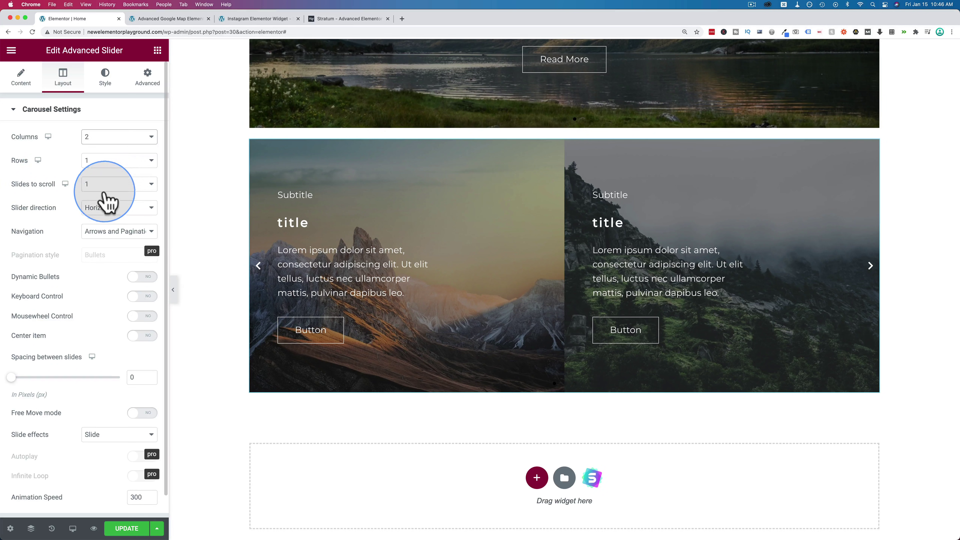
left_click(871, 266)
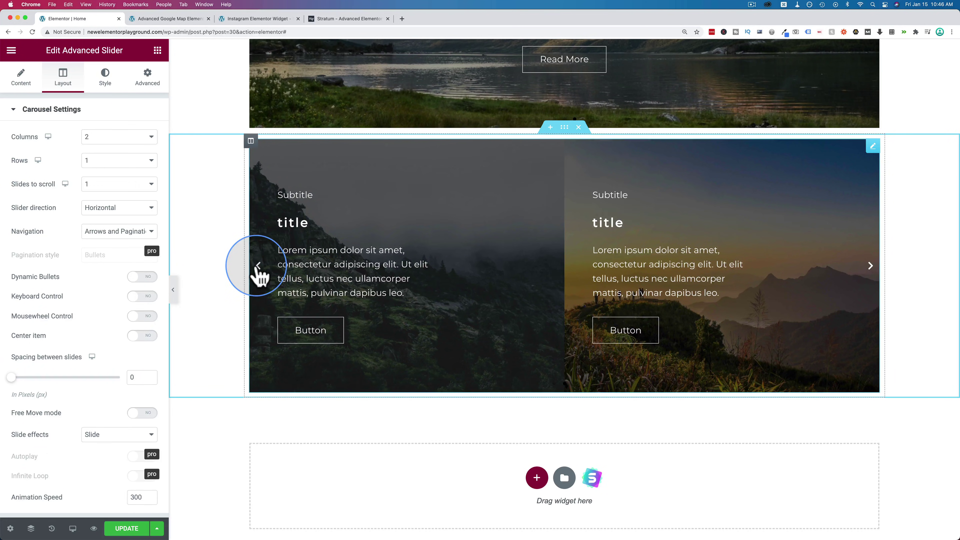
left_click(260, 269)
left_click(871, 266)
left_click(871, 266)
left_click(259, 268)
left_click(259, 269)
left_click(713, 246)
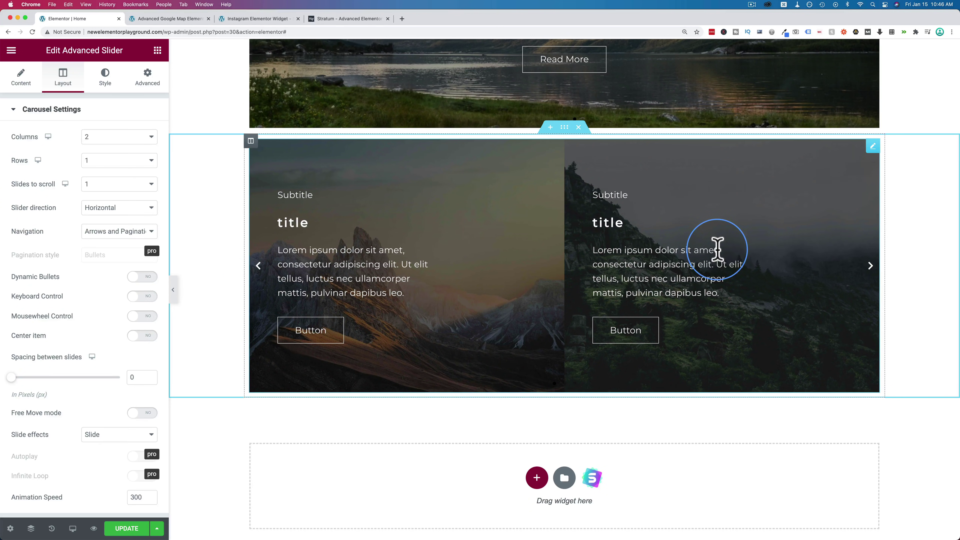
Step: Set Slides to scroll to 2 and advance the slider by a pair
left_click(97, 185)
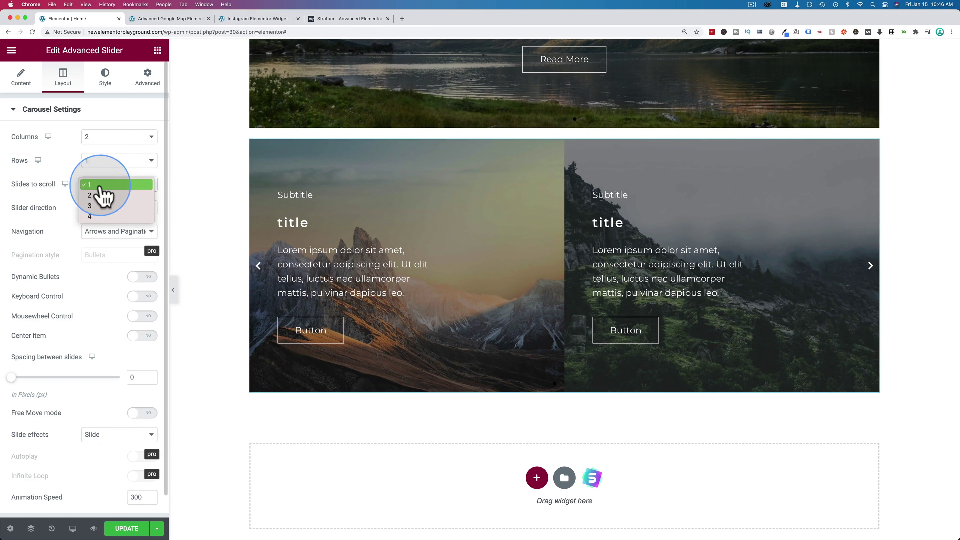
left_click(90, 195)
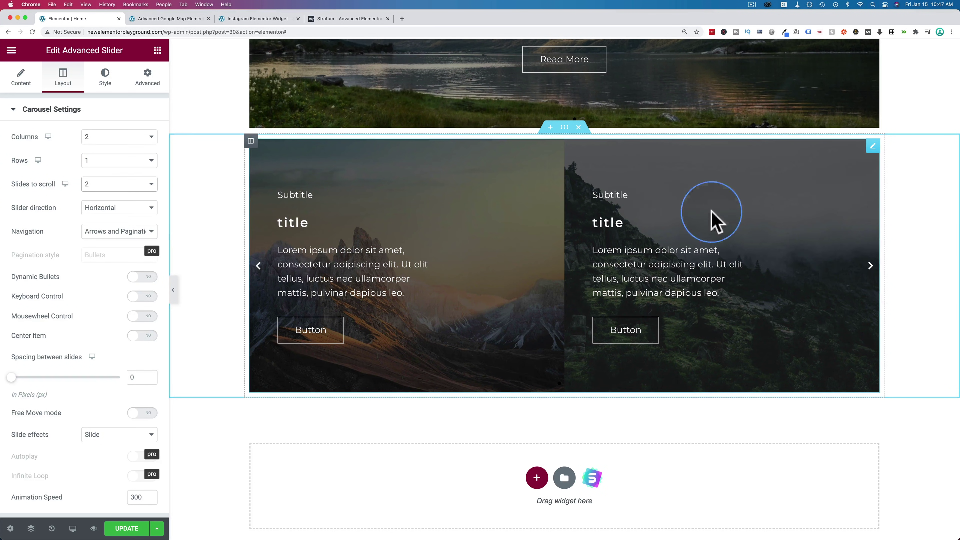
left_click(871, 266)
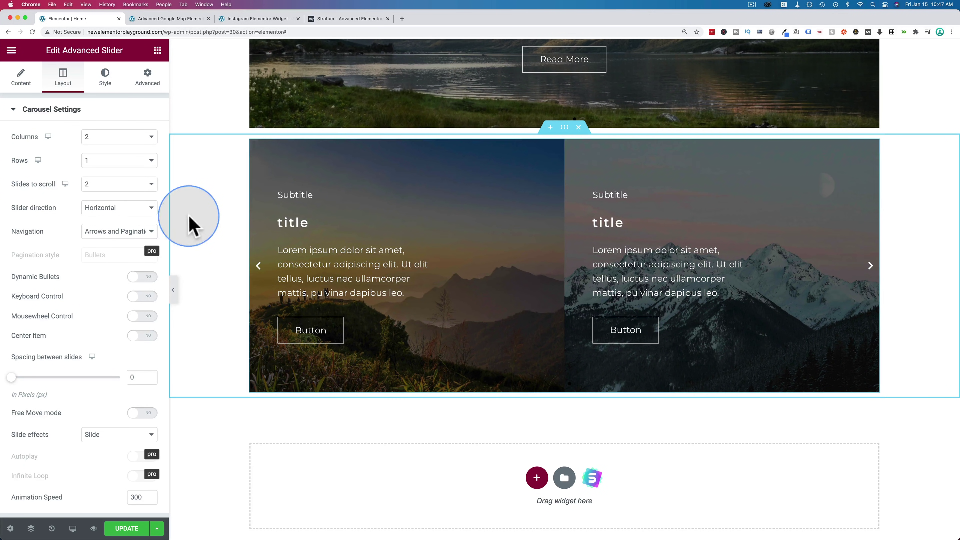
left_click(95, 188)
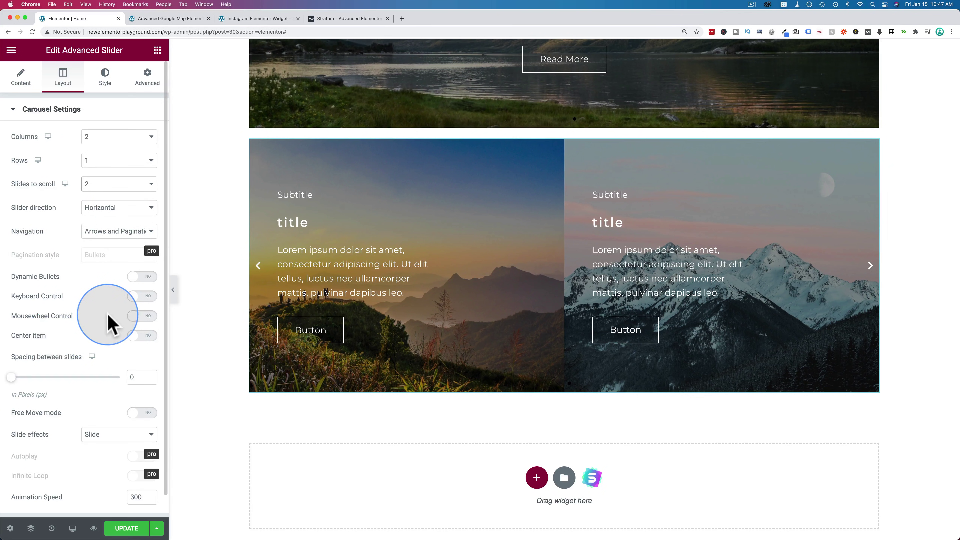
scroll(111, 324, "down", 1)
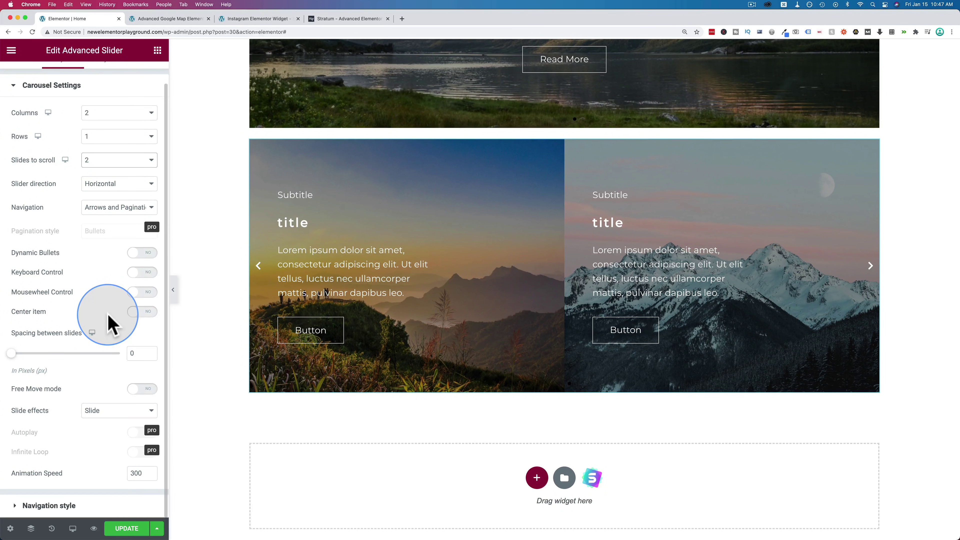
Step: Turn Free Move mode to YES, test free dragging of slides, and leave it enabled
left_click(138, 391)
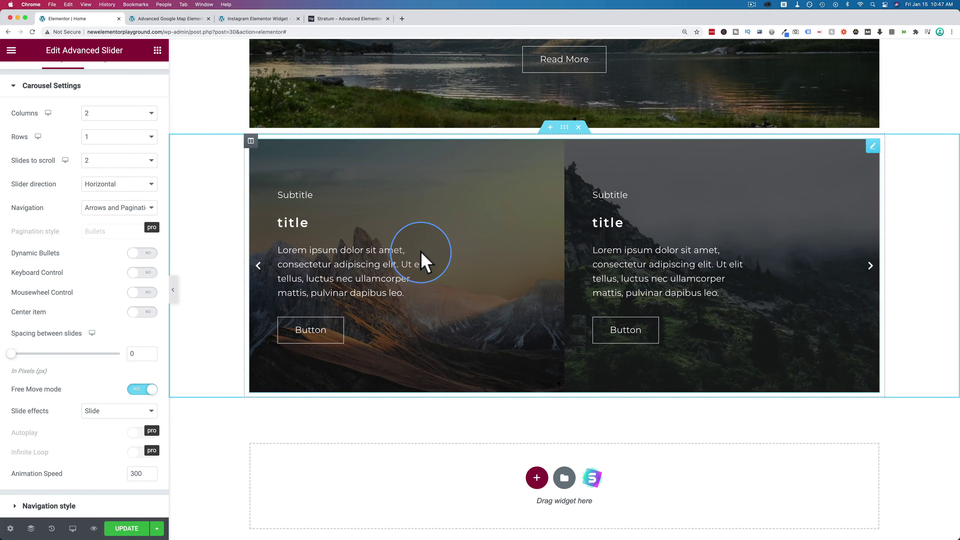
left_click_drag(420, 253, 444, 231)
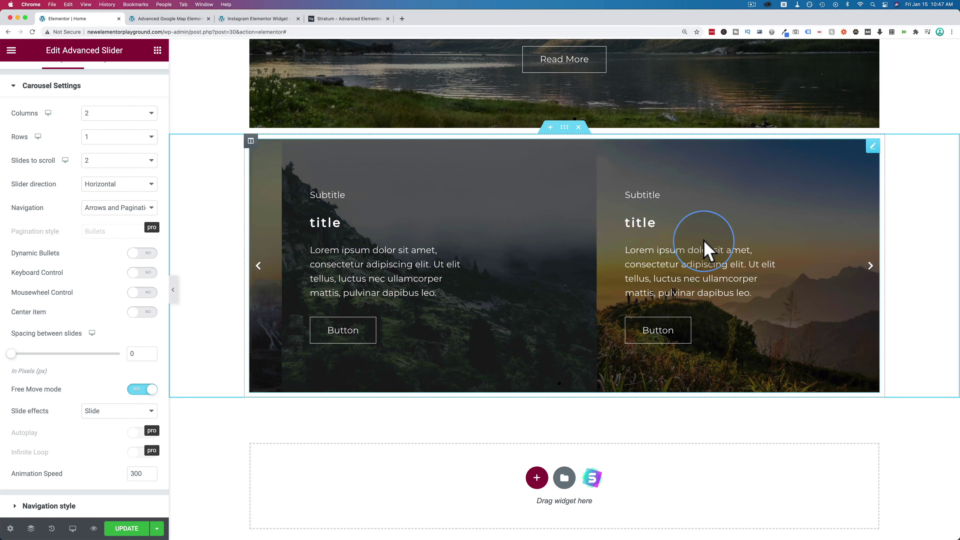
left_click_drag(700, 250, 733, 225)
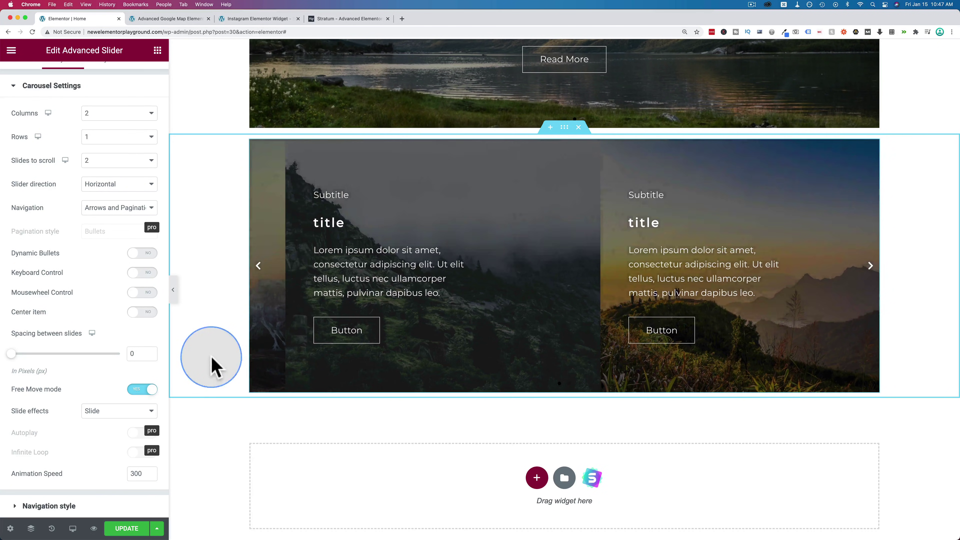
left_click(143, 390)
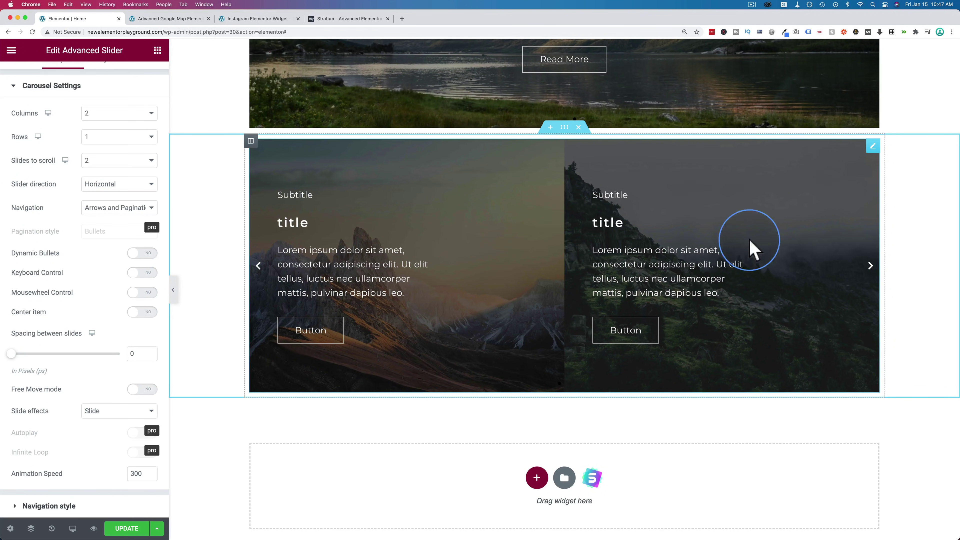
left_click_drag(760, 237, 446, 220)
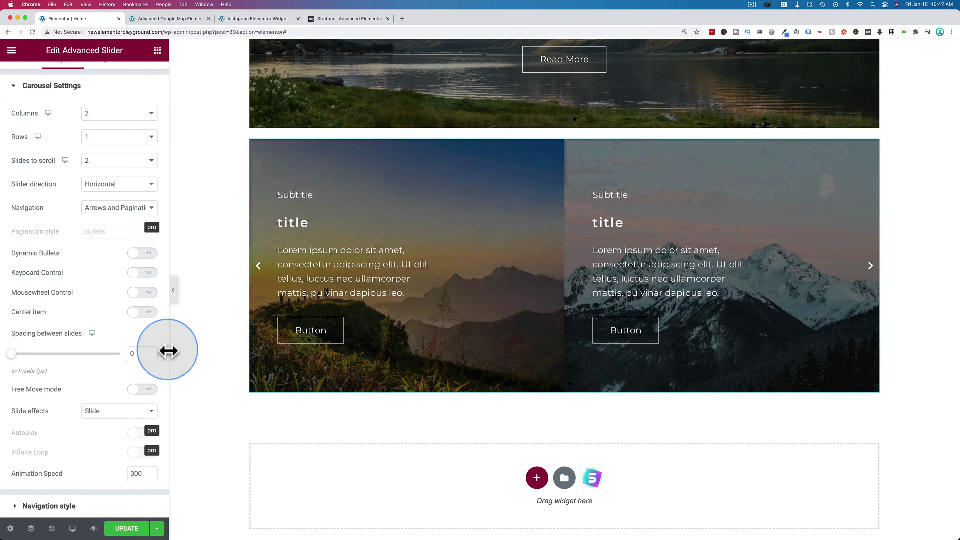
left_click(143, 389)
left_click(636, 250)
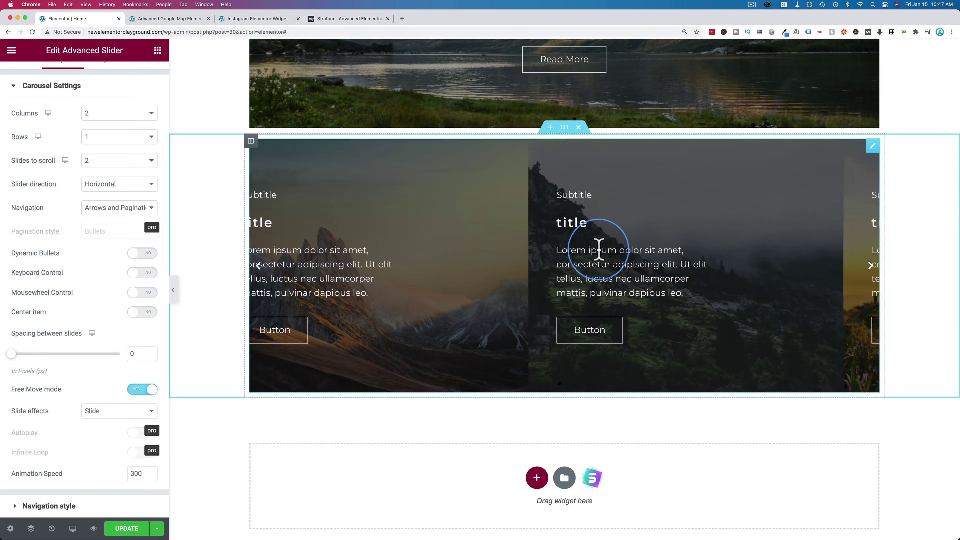
left_click_drag(591, 250, 454, 244)
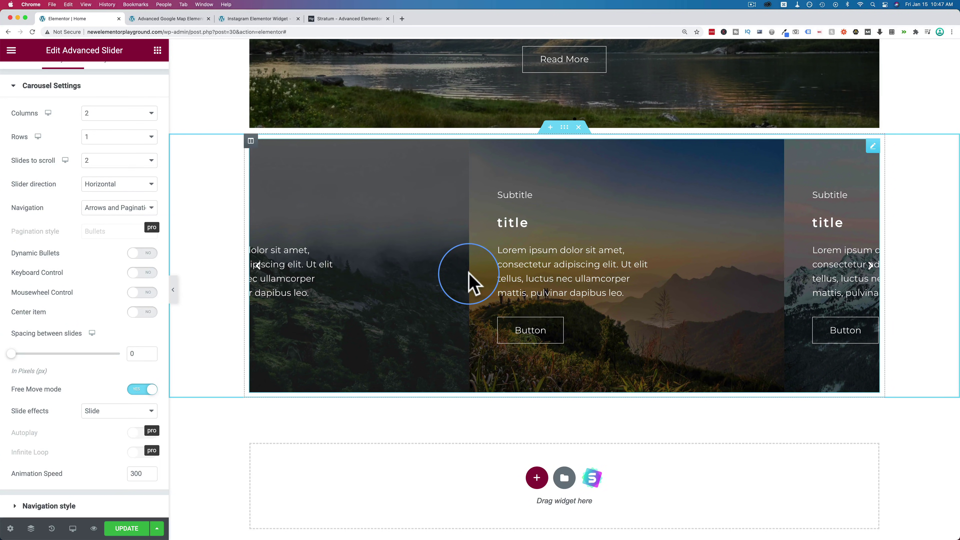
left_click_drag(470, 281, 164, 409)
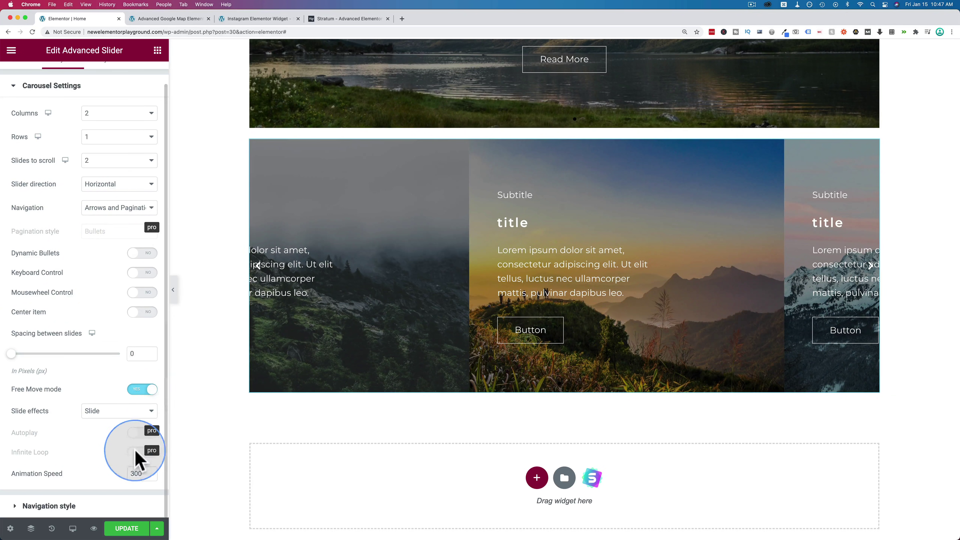
scroll(108, 300, "up", 1)
Step: Collapse the slider's Style section, then scroll the Advanced Google Map demo page to its maps
left_click(105, 78)
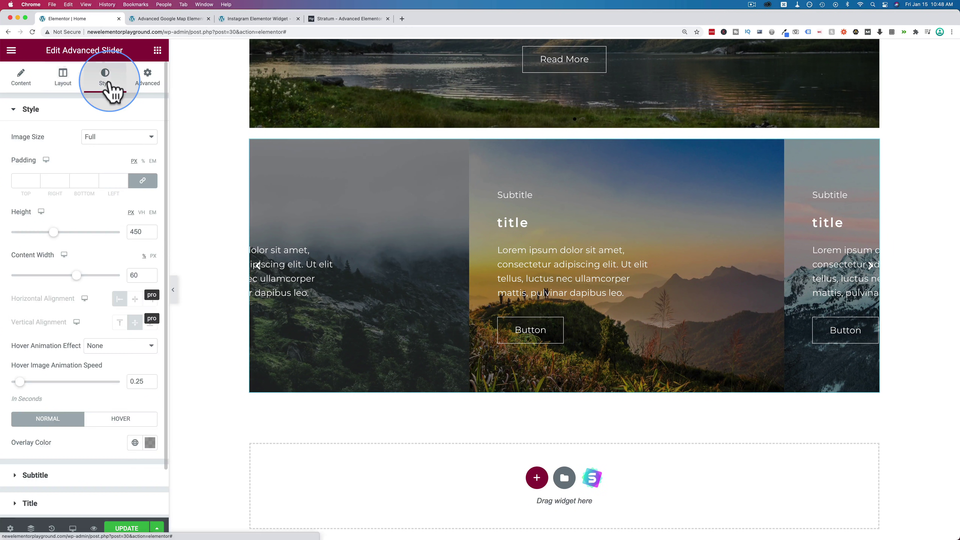
left_click(36, 111)
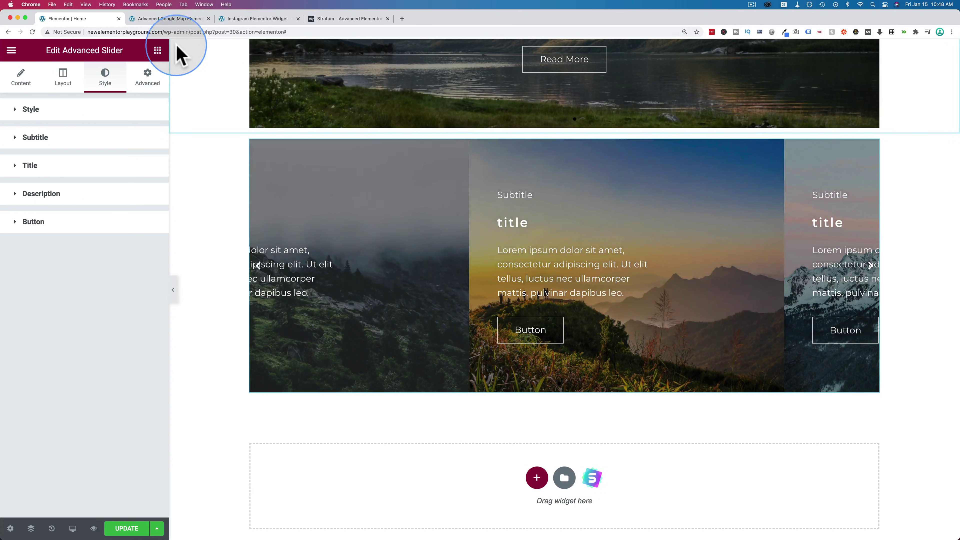
left_click(173, 21)
scroll(184, 241, "down", 5)
scroll(184, 238, "down", 1)
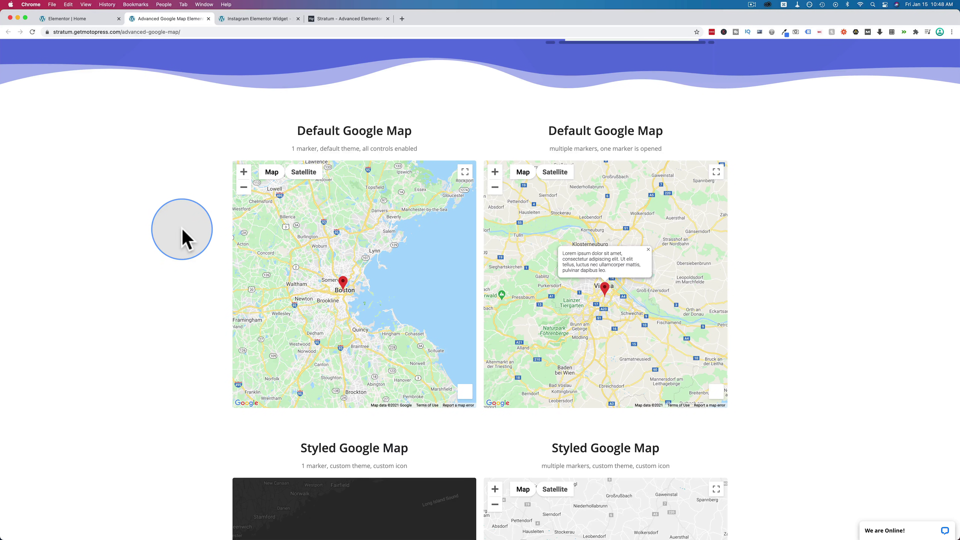
Step: Scroll past the Default and Styled map examples, then go back to the Elementor Home editor
scroll(185, 239, "down", 3)
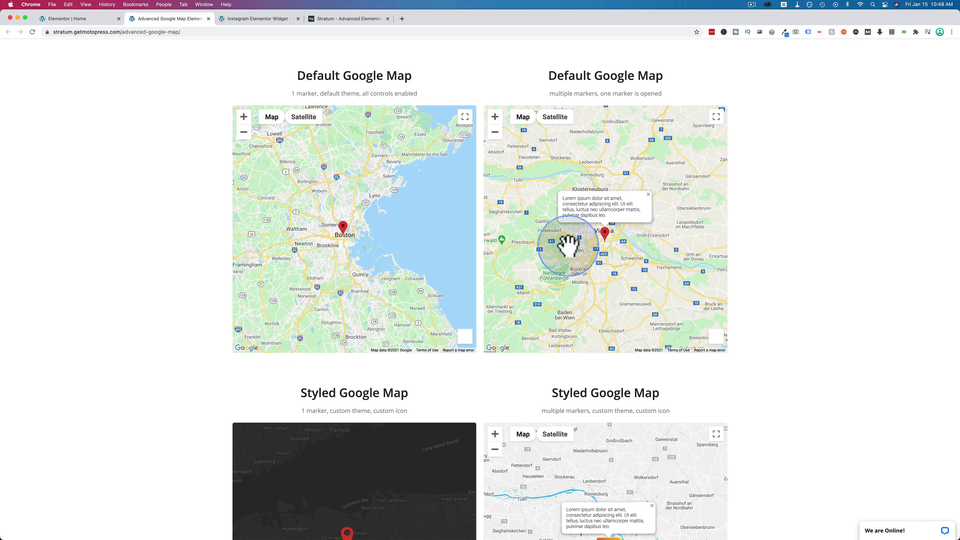
left_click(70, 19)
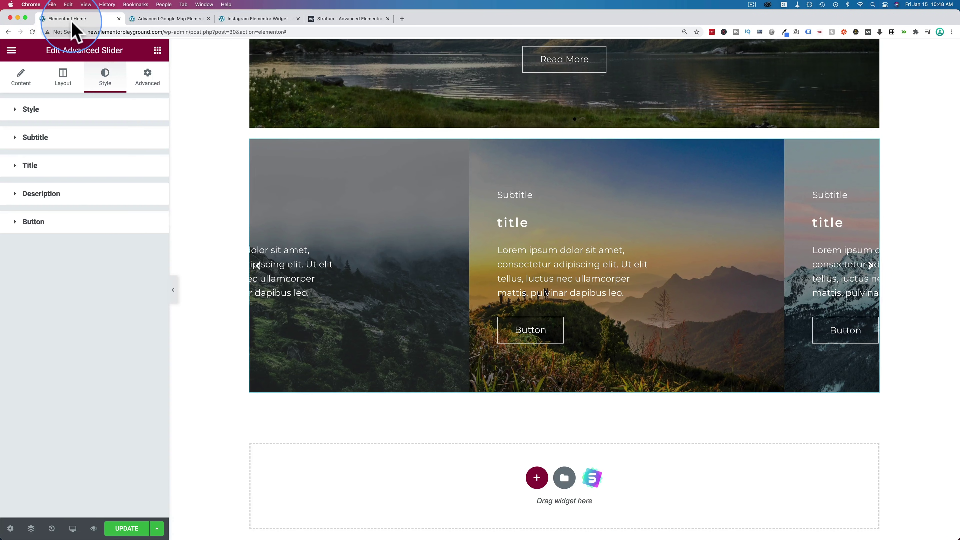
Step: Drag an Advanced Google Map widget from the widget panel onto the page
left_click(157, 53)
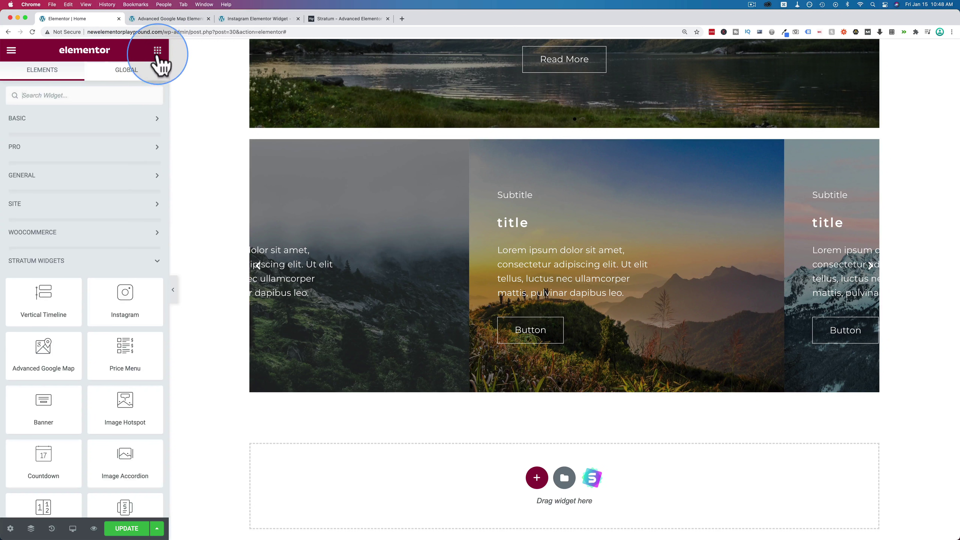
scroll(57, 260, "down", 10)
scroll(56, 260, "up", 5)
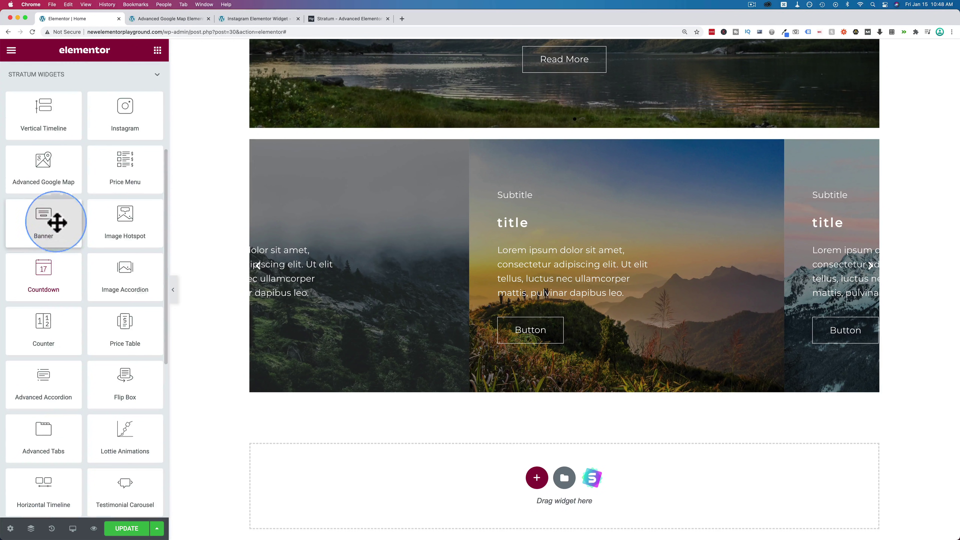
left_click_drag(47, 174, 515, 396)
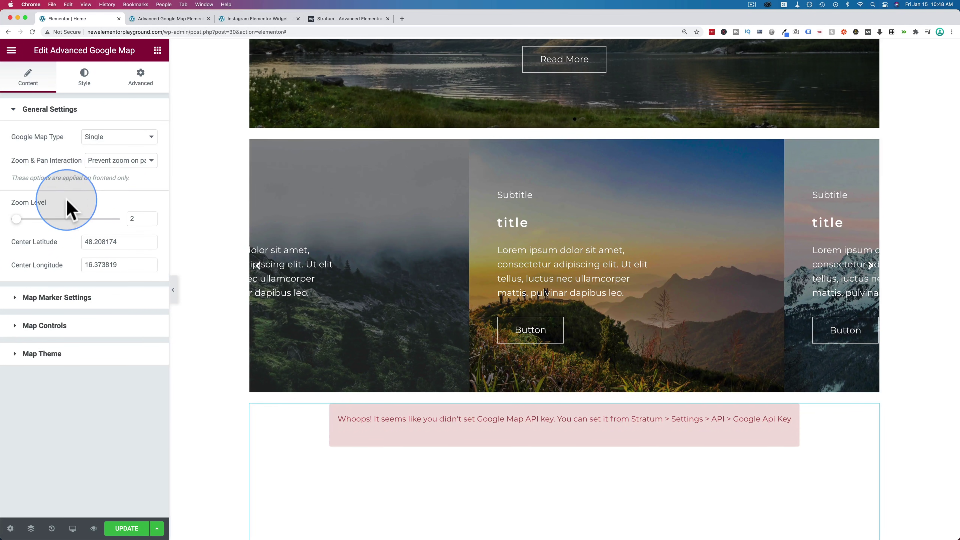
Step: Expand Map Marker Settings, Map Controls and Map Theme, keeping the Standard Google theme
left_click(32, 299)
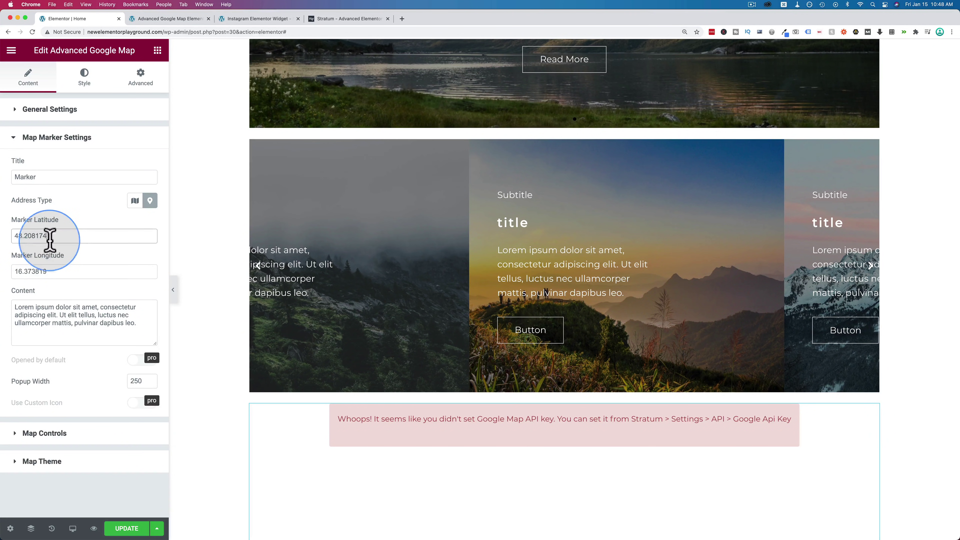
left_click(56, 435)
left_click(49, 280)
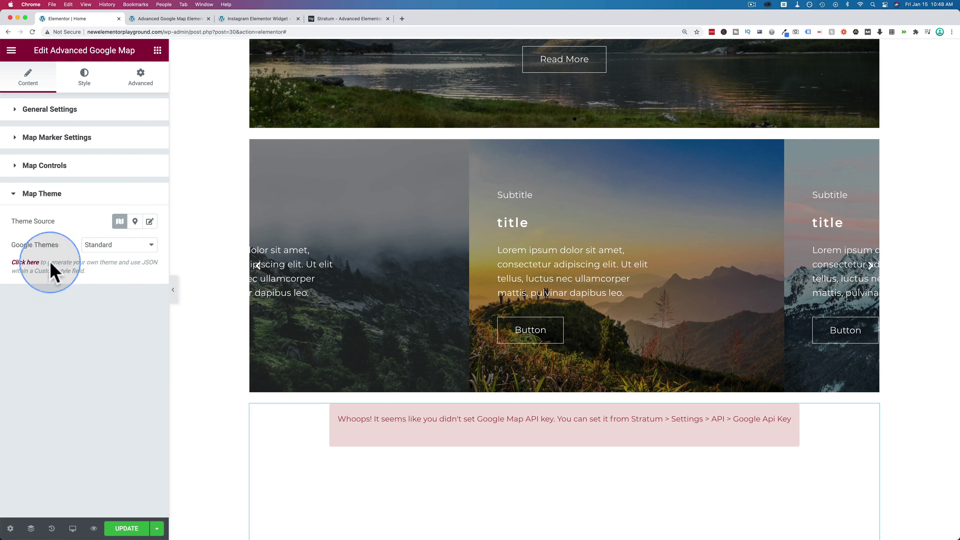
left_click(107, 249)
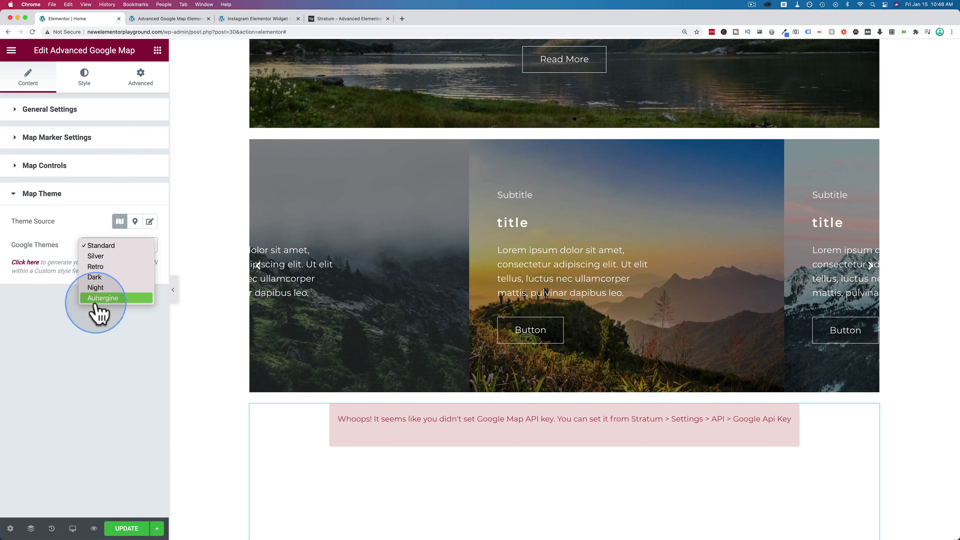
left_click(94, 321)
left_click(183, 19)
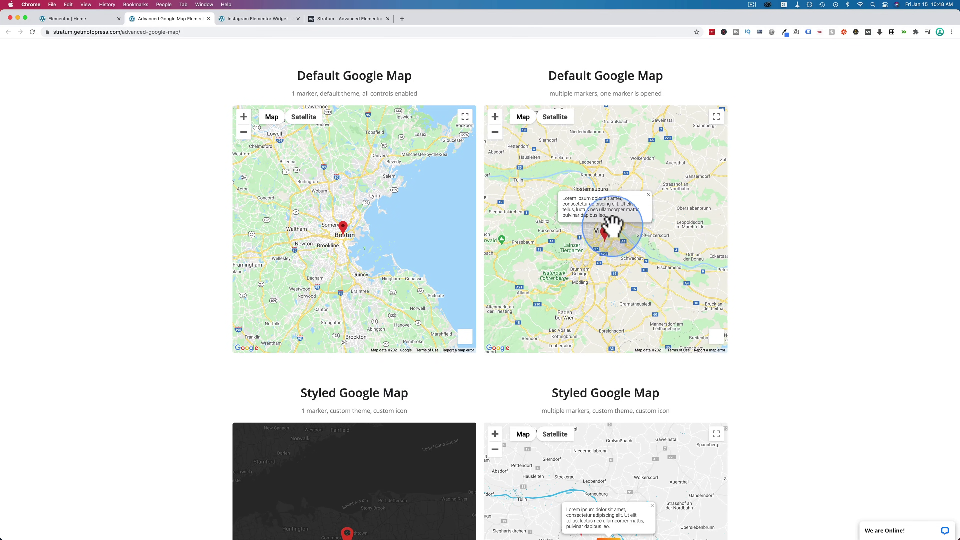
Step: Pan the dark and Vienna styled maps, opening and closing a marker's info window
scroll(629, 248, "down", 10)
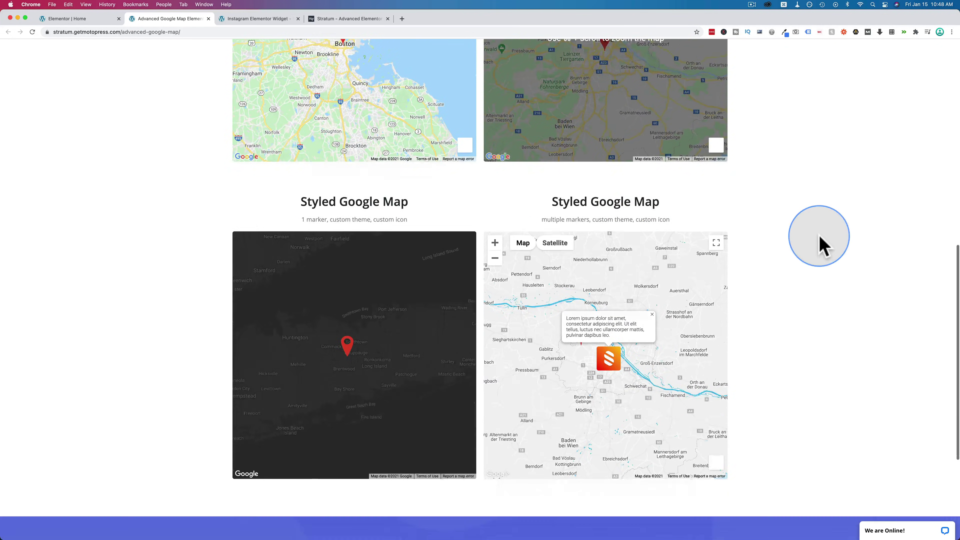
mouse_move(403, 300)
left_mouse_down()
mouse_move(373, 261)
mouse_move(332, 322)
mouse_move(280, 354)
mouse_move(465, 268)
mouse_move(414, 296)
mouse_move(303, 292)
left_mouse_up()
left_click_drag(621, 299, 647, 253)
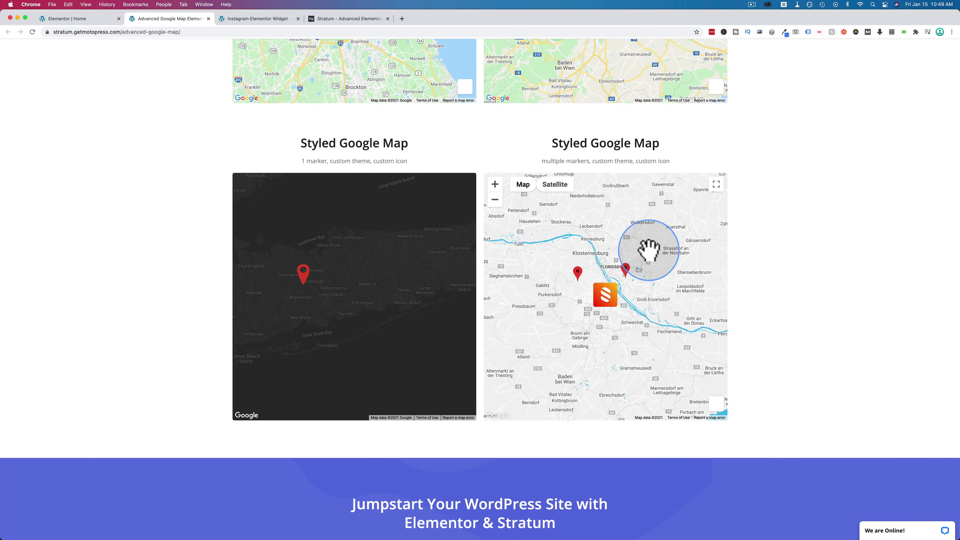
left_click(578, 271)
left_click(620, 234)
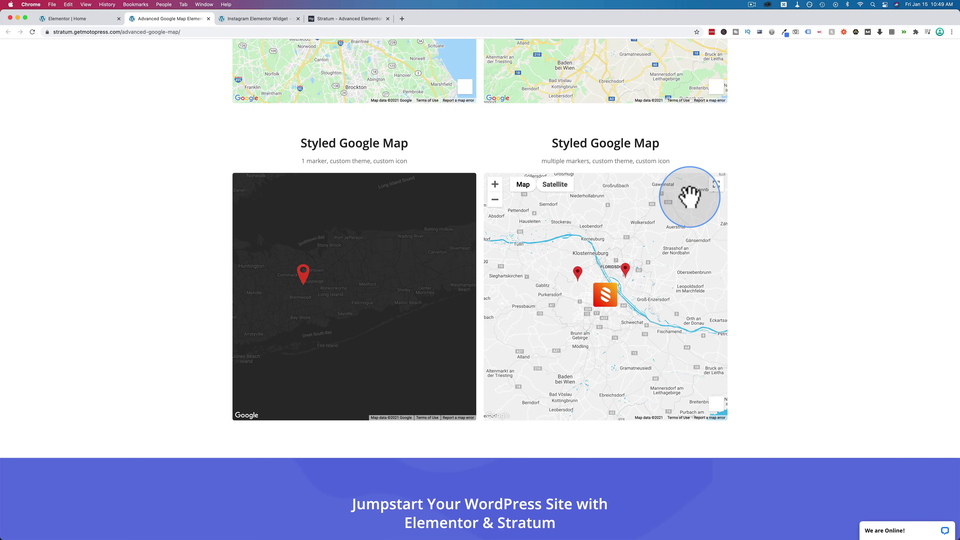
scroll(690, 197, "up", 5)
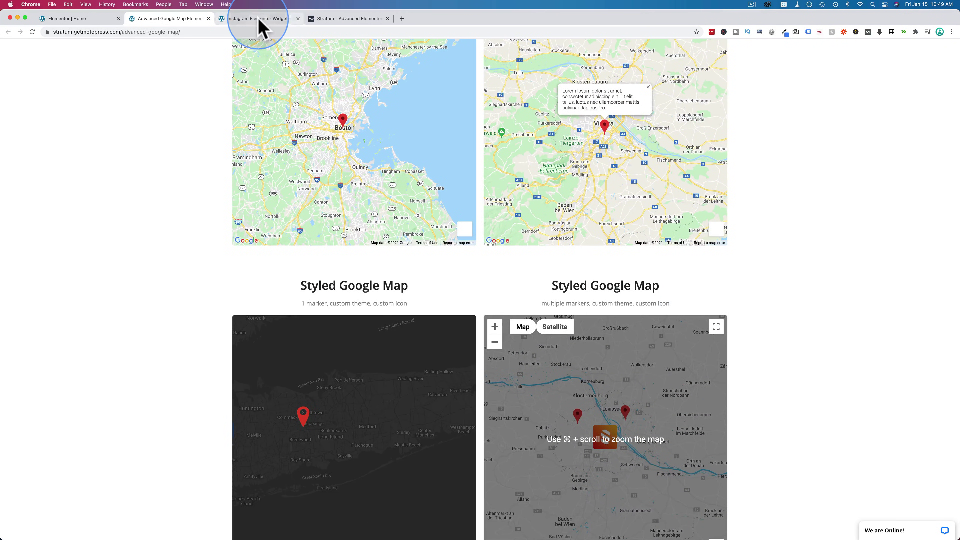
Step: Scroll through the Instagram widget demo page, then return to the Elementor Home editor
left_click(259, 19)
scroll(180, 232, "up", 2)
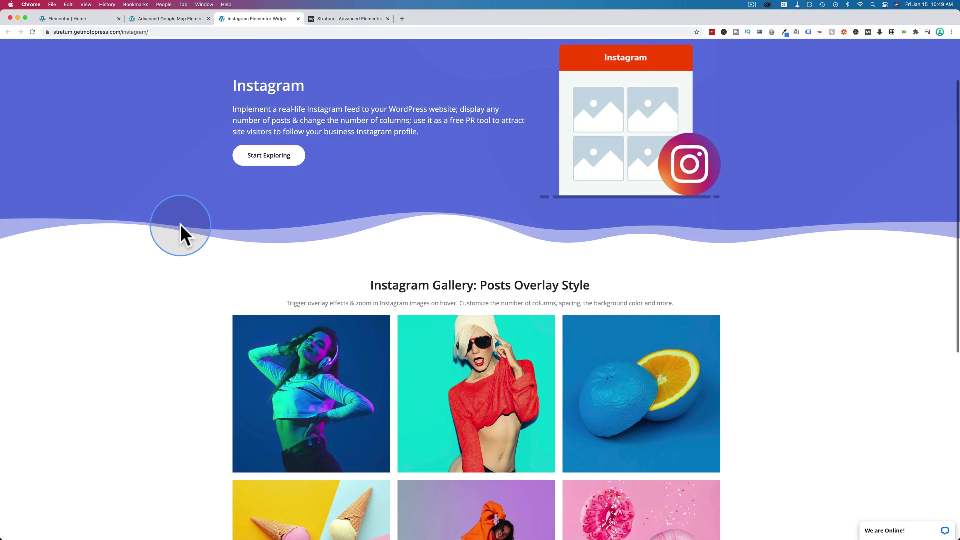
scroll(181, 231, "down", 5)
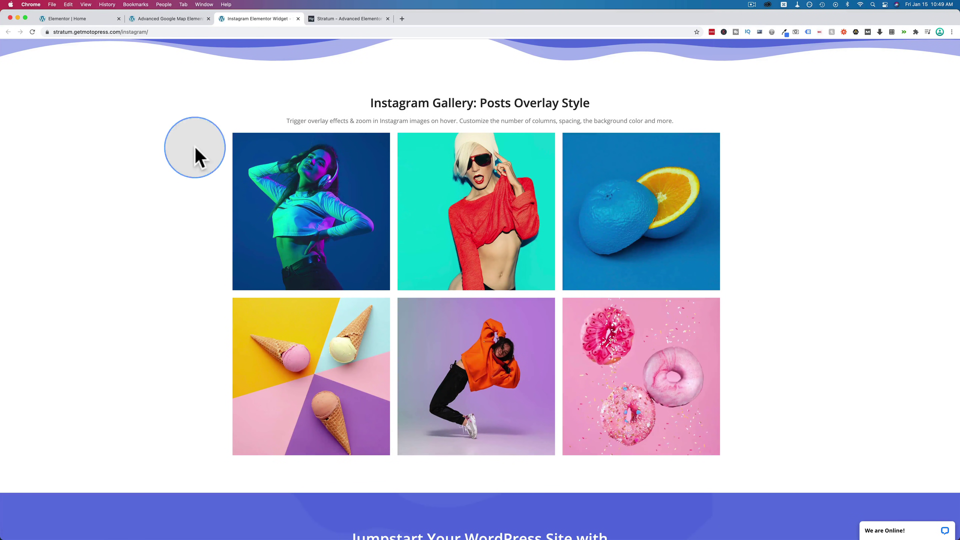
left_click(85, 20)
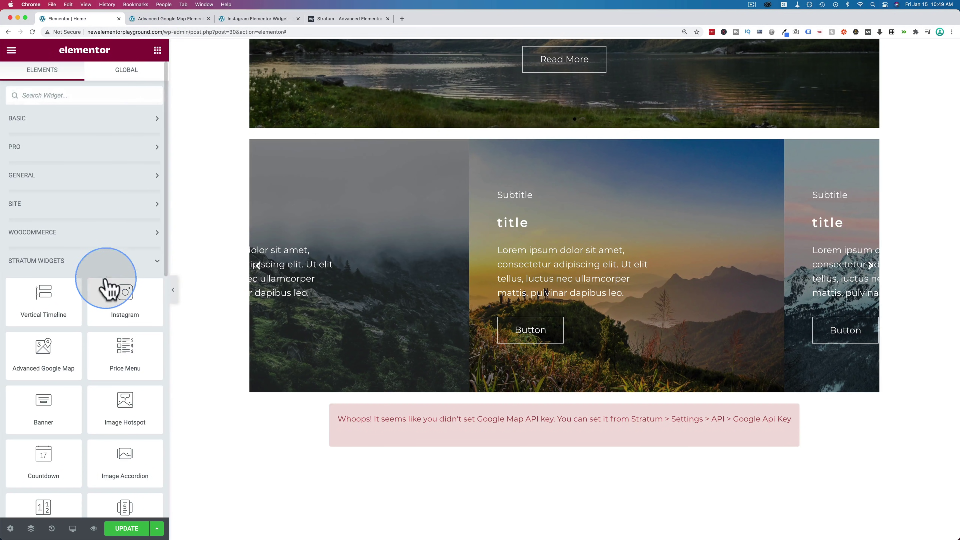
Step: Drop an Instagram widget below the slider, check its 6-item count, and view its style settings
left_click_drag(109, 291, 464, 391)
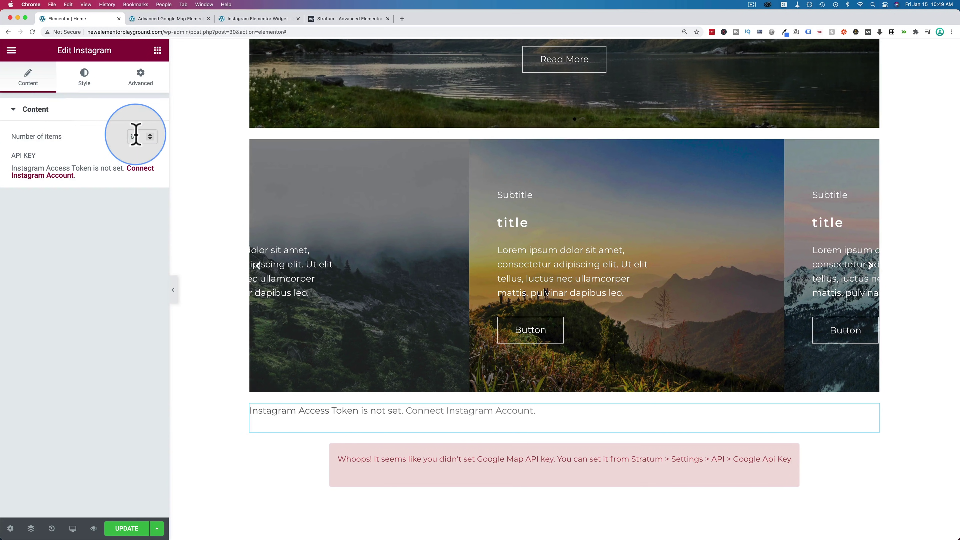
left_click_drag(145, 136, 102, 137)
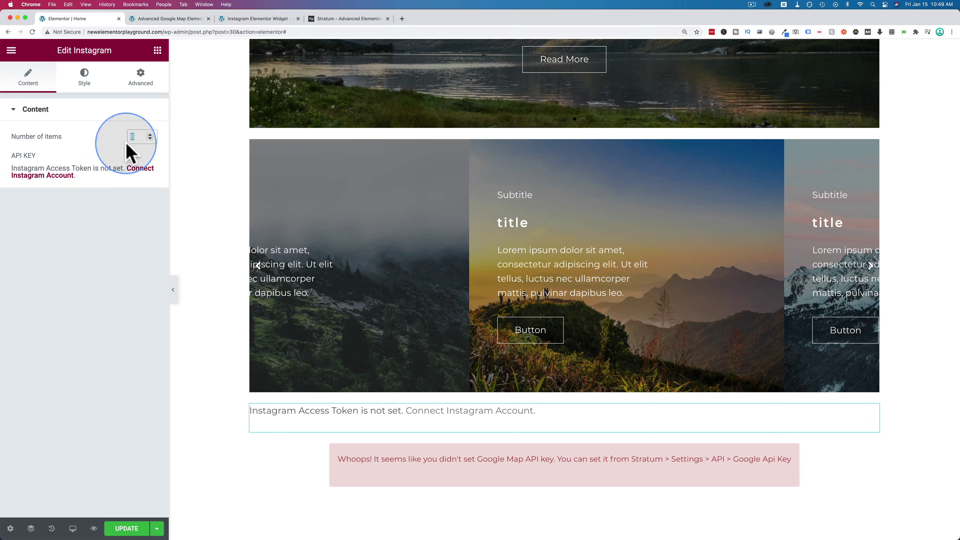
left_click(85, 77)
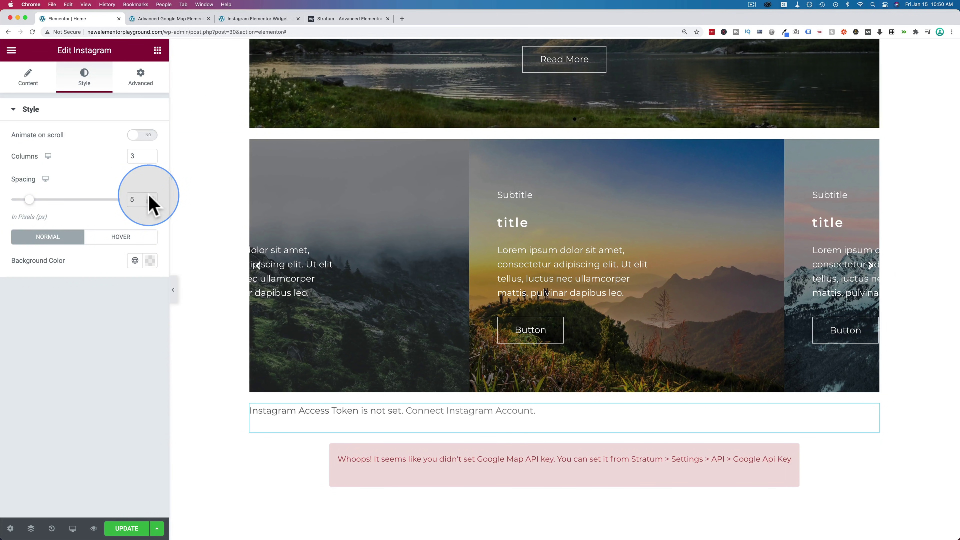
left_click(342, 19)
scroll(179, 314, "down", 5)
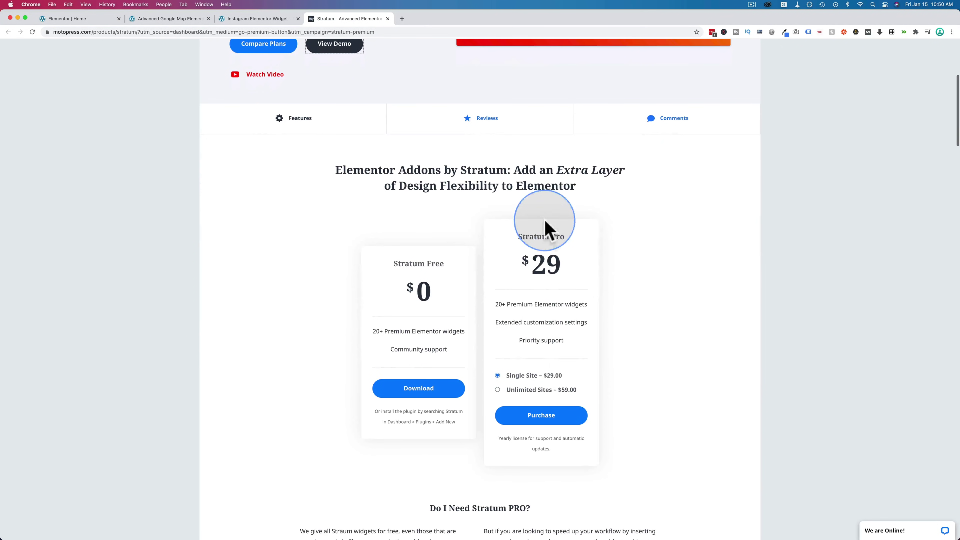
scroll(337, 270, "up", 5)
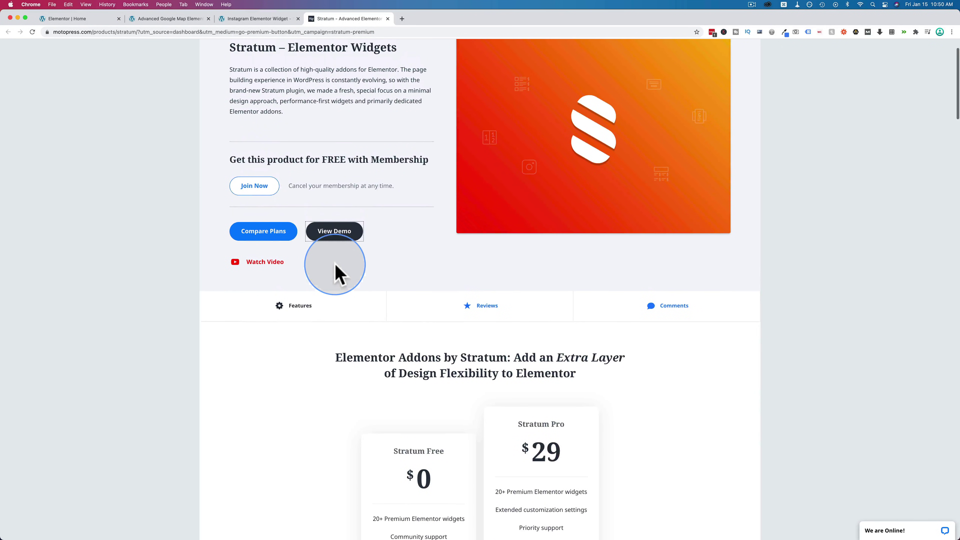
scroll(617, 318, "down", 3)
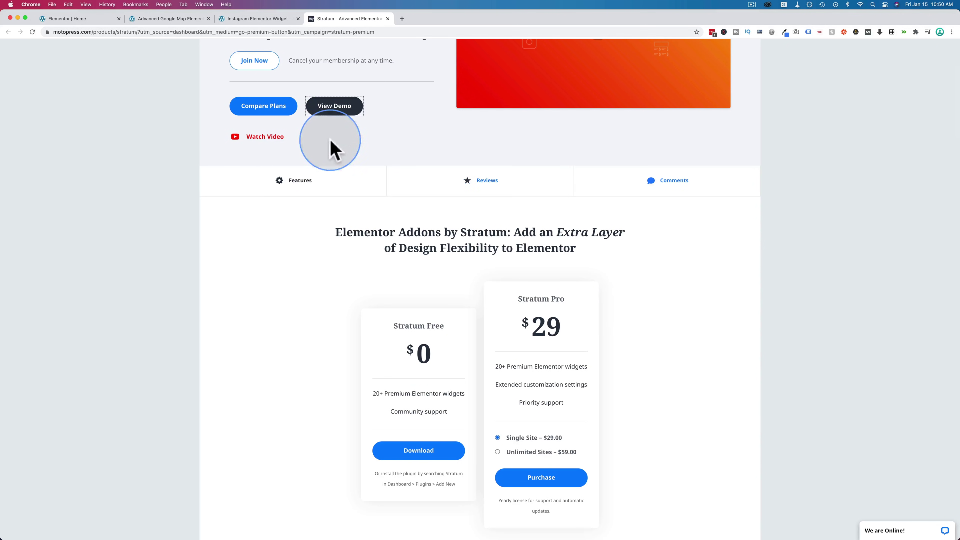
left_click(75, 18)
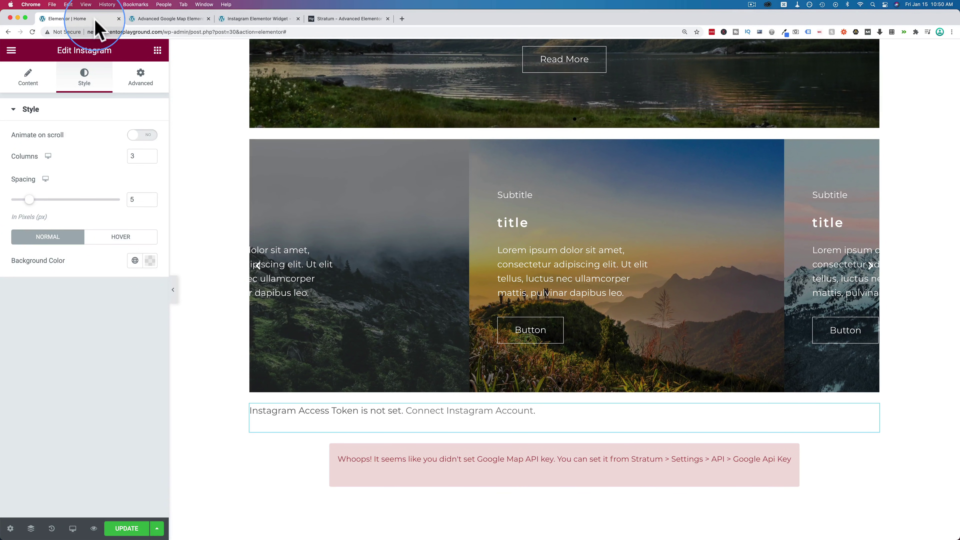
Step: Review the Advanced Slider's style, content and carousel layout settings
left_click(353, 171)
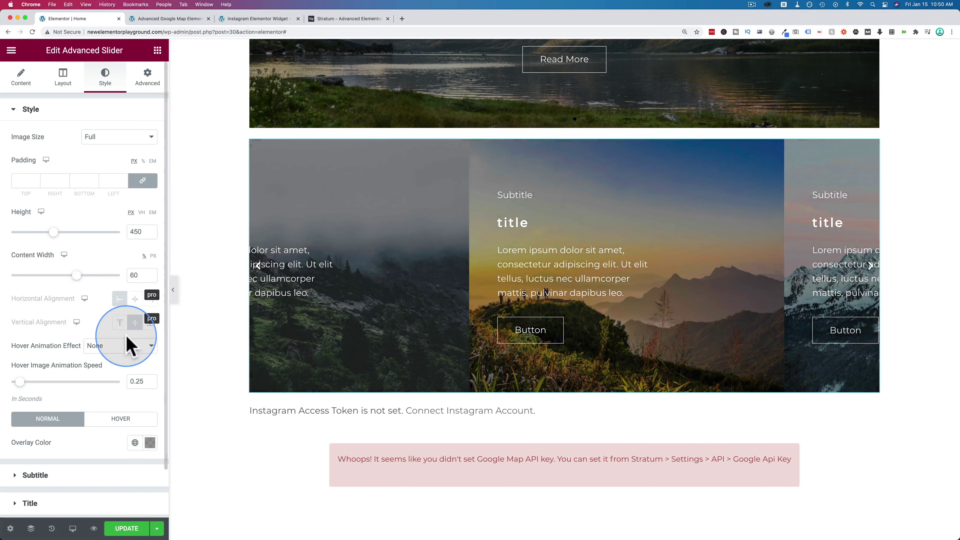
scroll(127, 344, "down", 3)
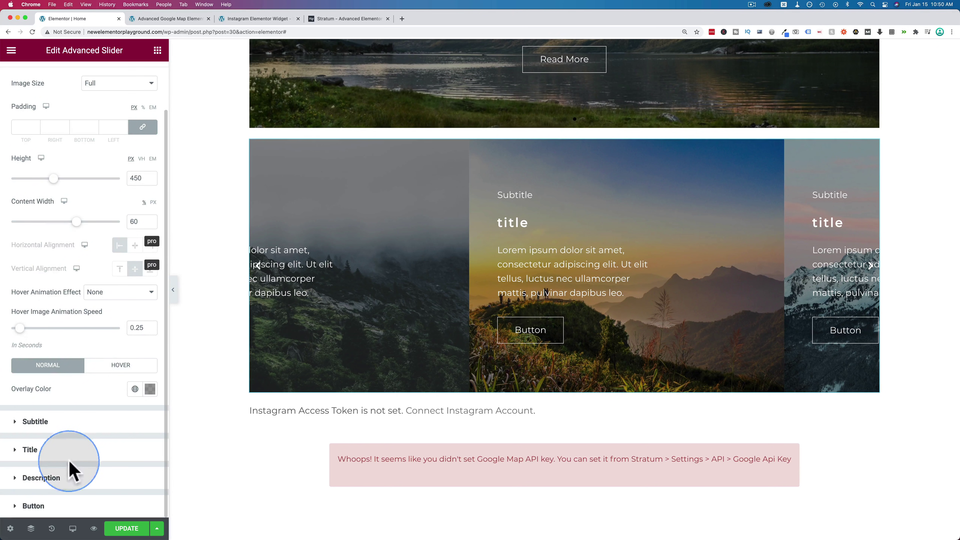
scroll(48, 103, "up", 3)
left_click(22, 77)
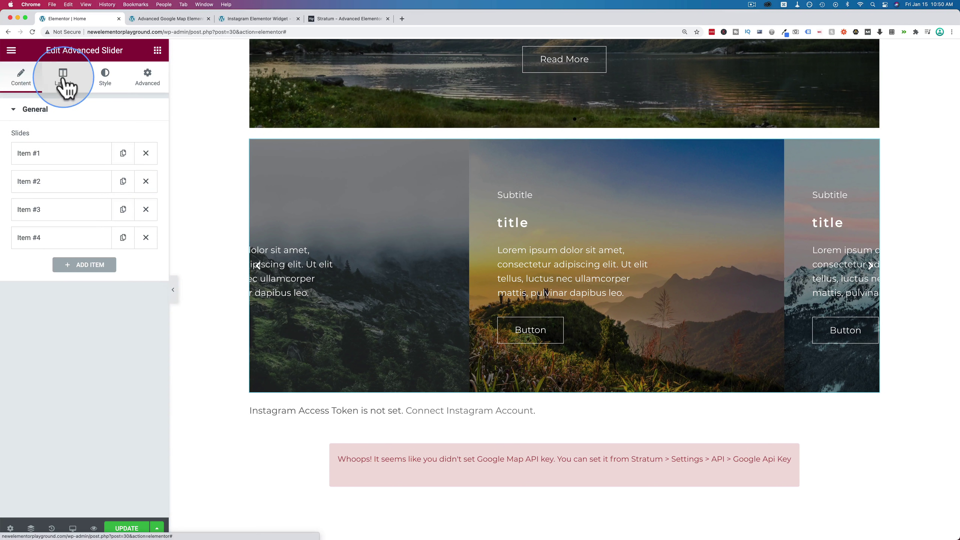
left_click(63, 77)
scroll(74, 251, "down", 1)
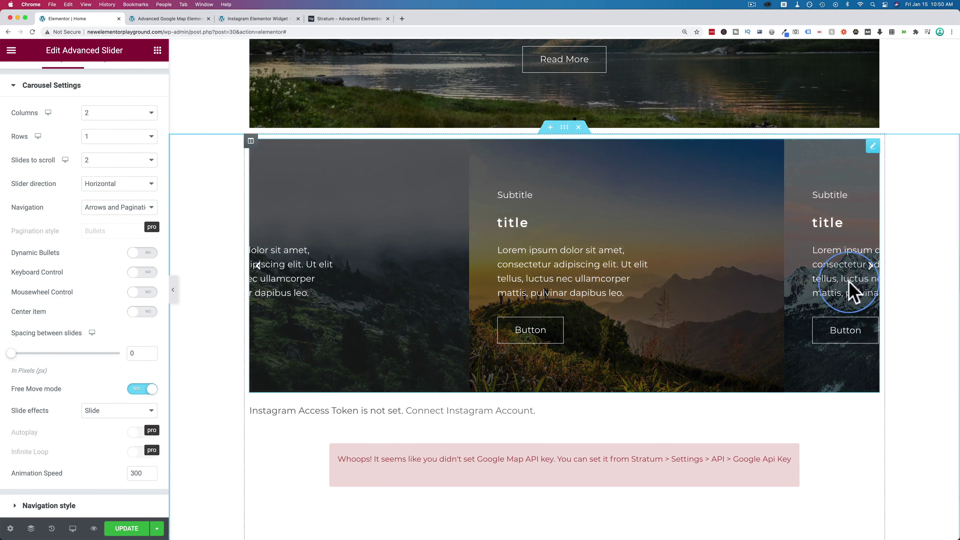
Step: Page the slider forward, back and forward again, then return to the Stratum pricing page
left_click(871, 266)
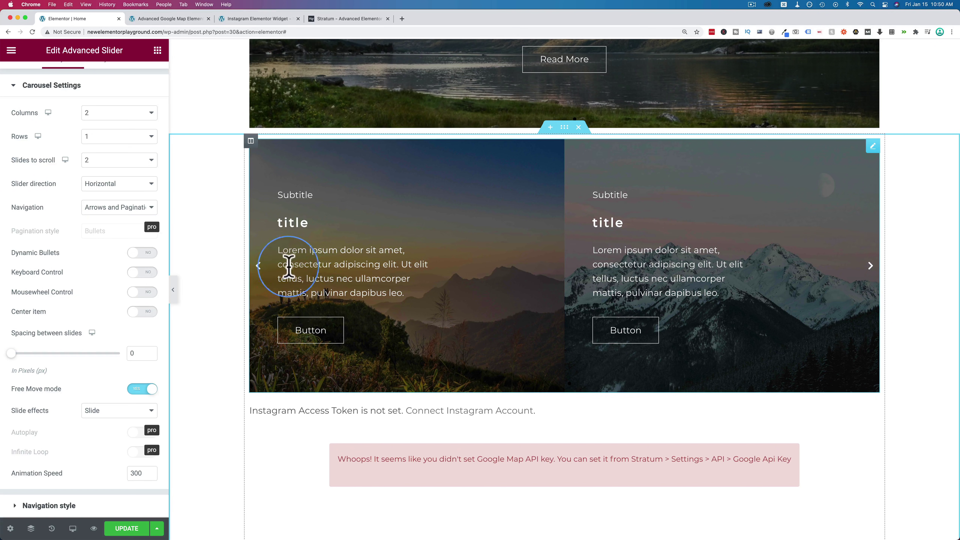
left_click(260, 268)
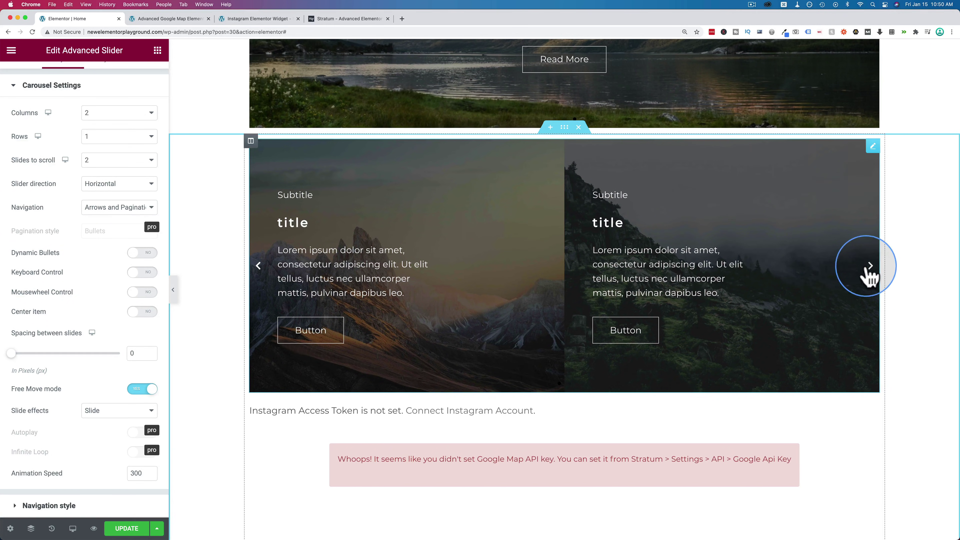
left_click(870, 266)
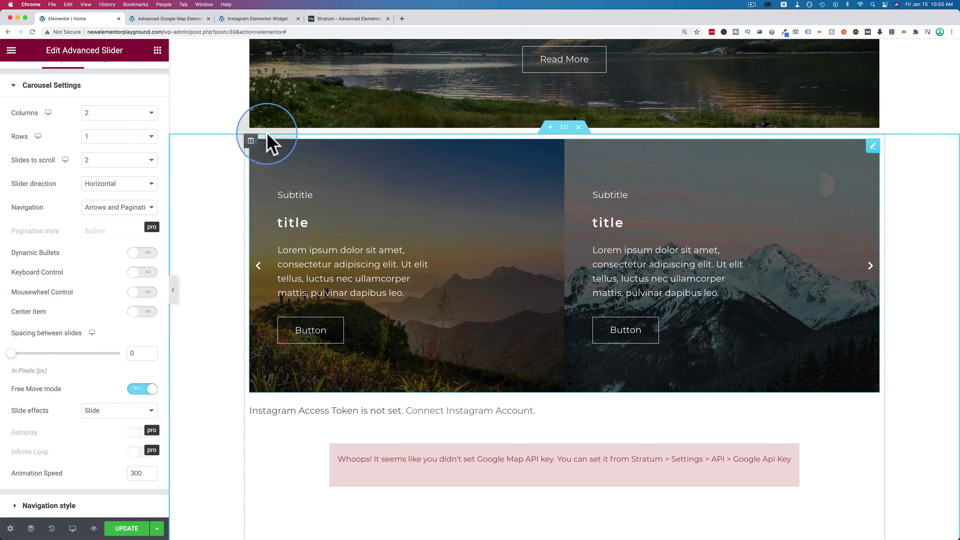
left_click(355, 18)
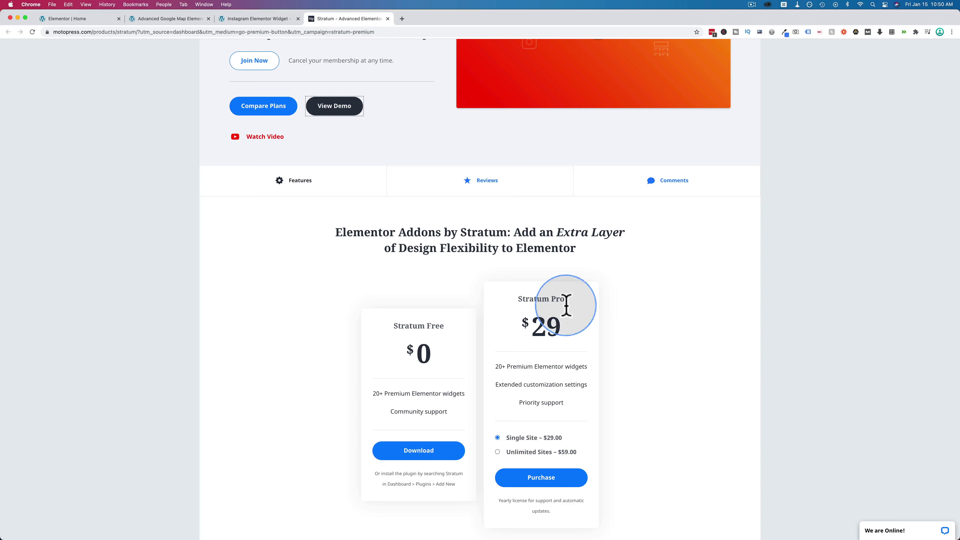